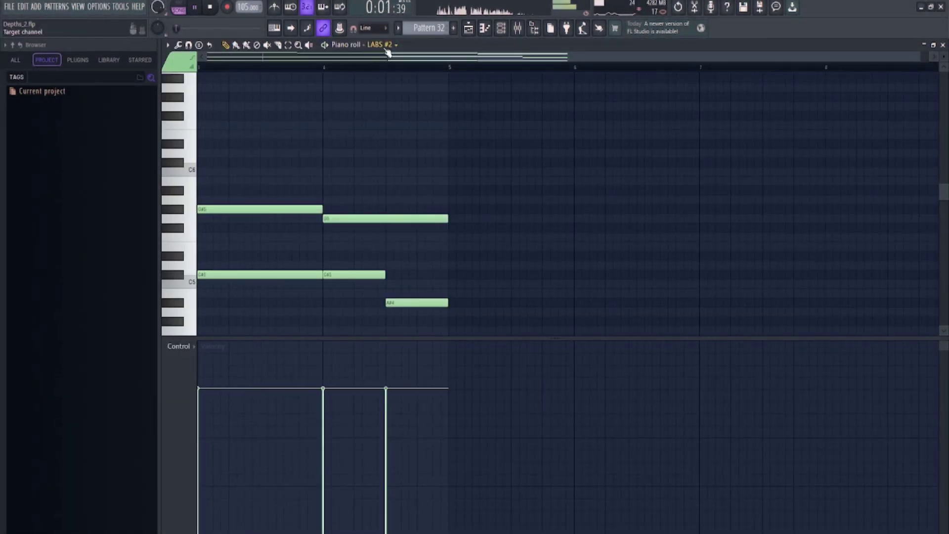
- Zoom out the timeline and inspect the French Horns instrument
left_click(387, 51)
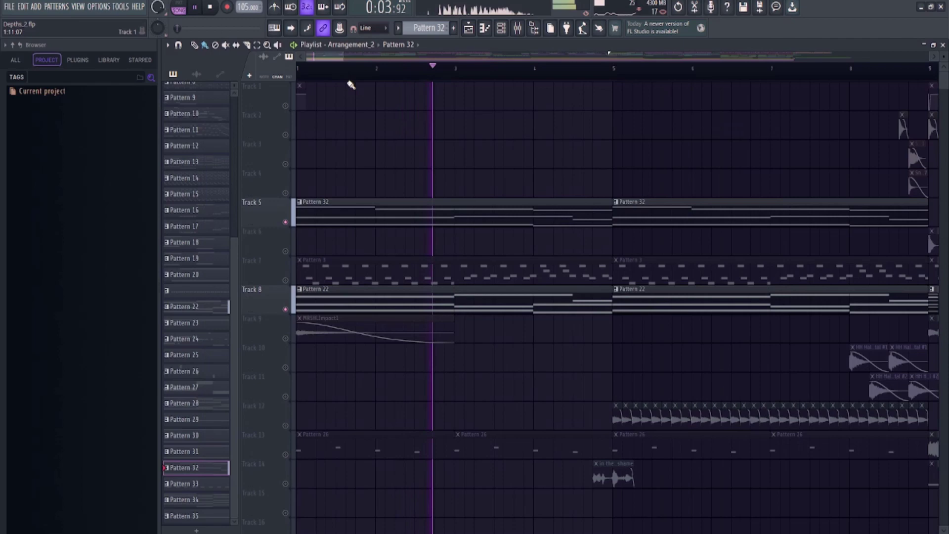
left_click_drag(361, 63, 370, 63)
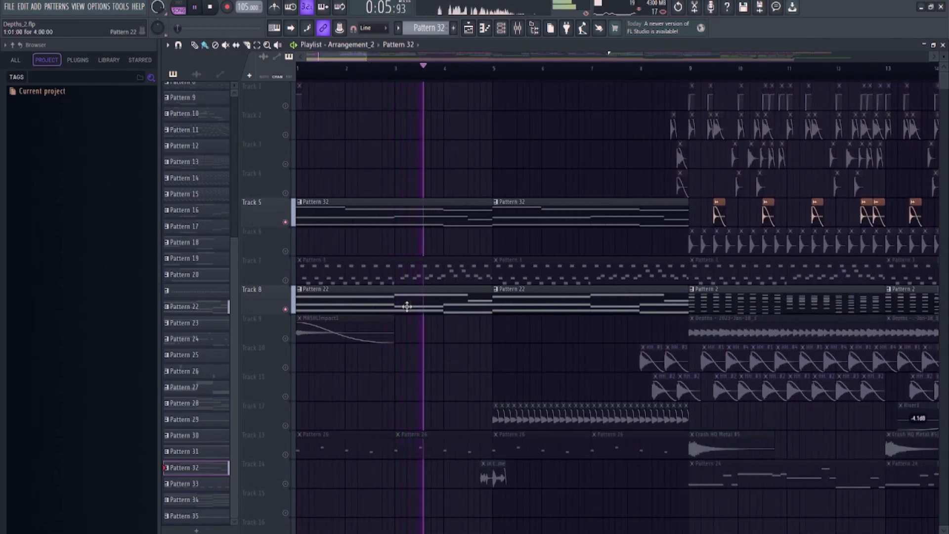
double_click(406, 307)
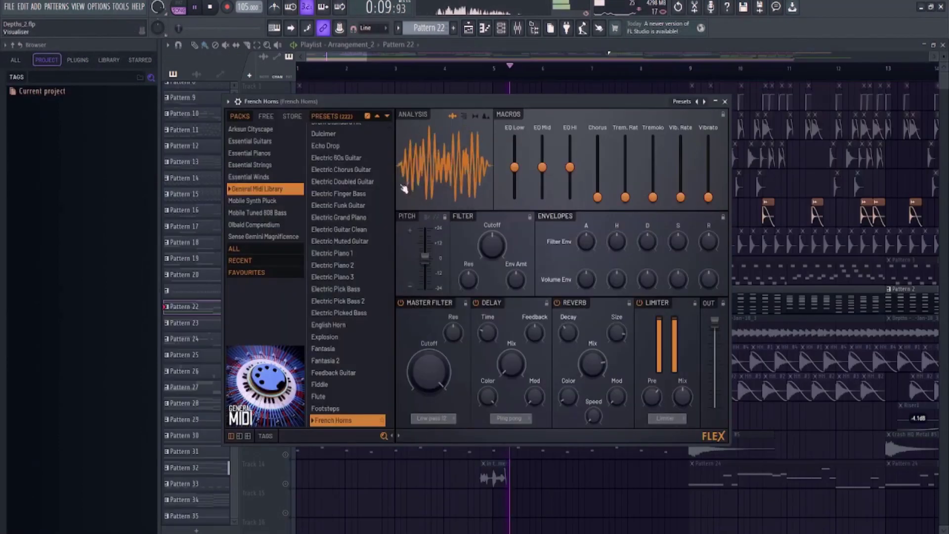
key("space")
left_click(291, 230)
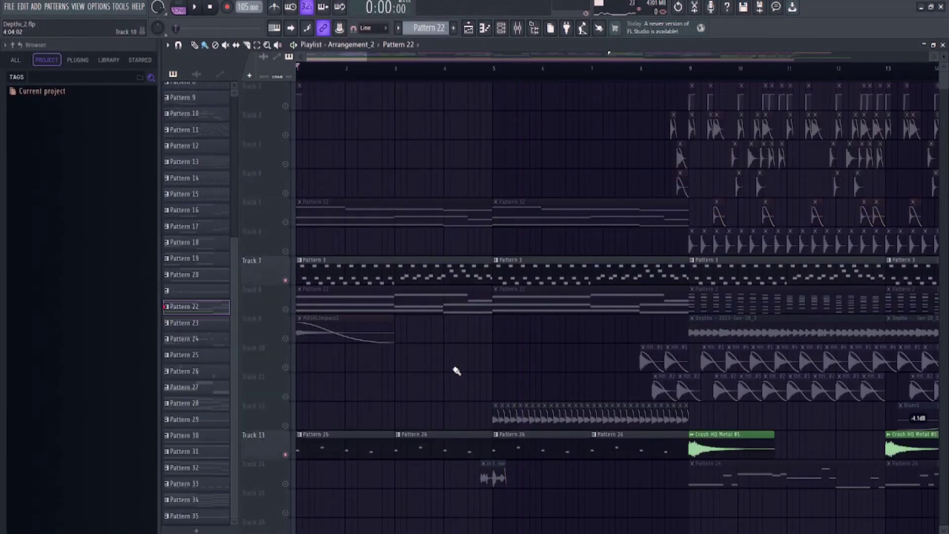
scroll(486, 332, "down", 1)
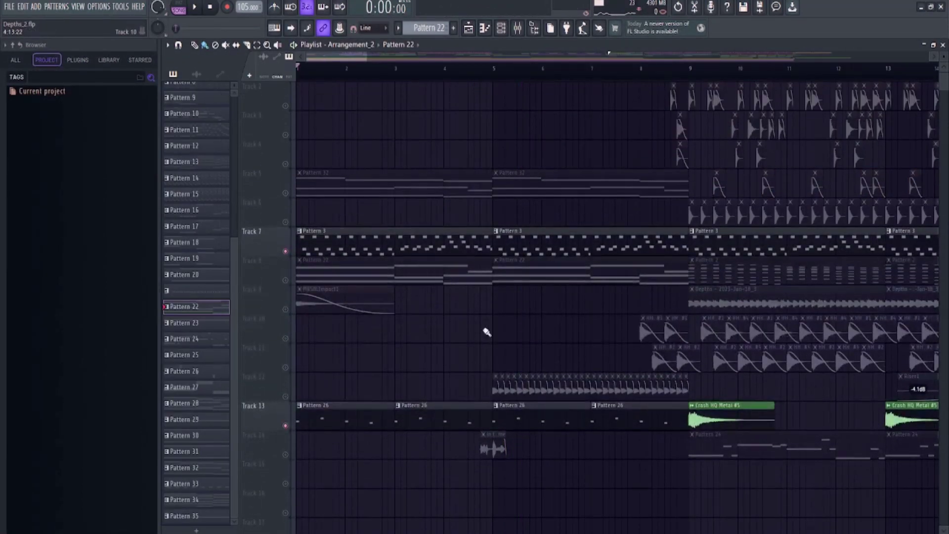
- Inspect the Crystal 2 and Music Box 2 melody notes and the Music Box 2 instrument
double_click(327, 237)
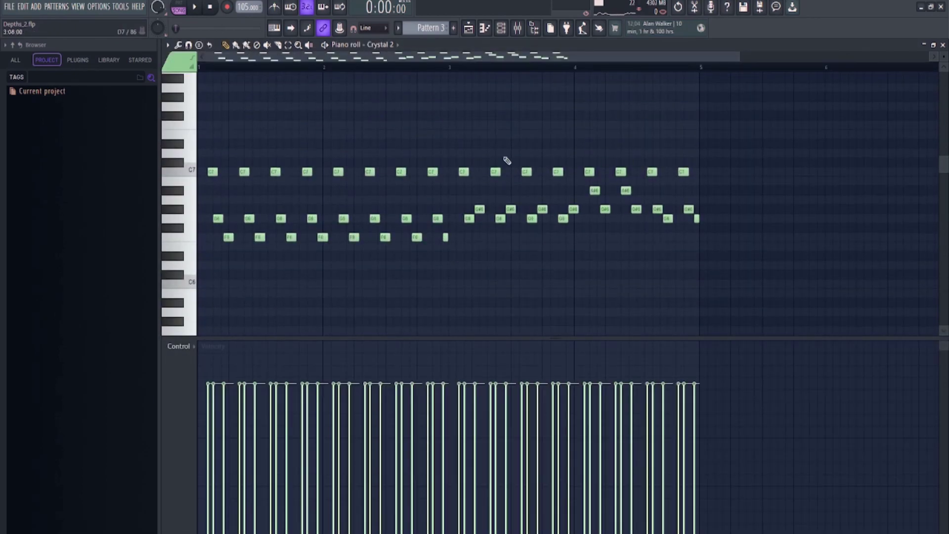
key("F7")
double_click(391, 416)
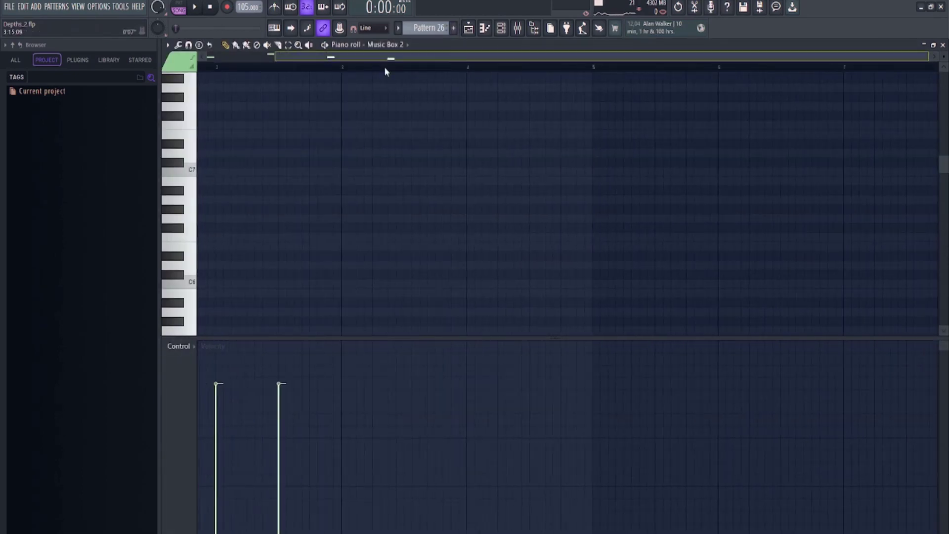
scroll(434, 190, "up", 4)
scroll(453, 202, "up", 1)
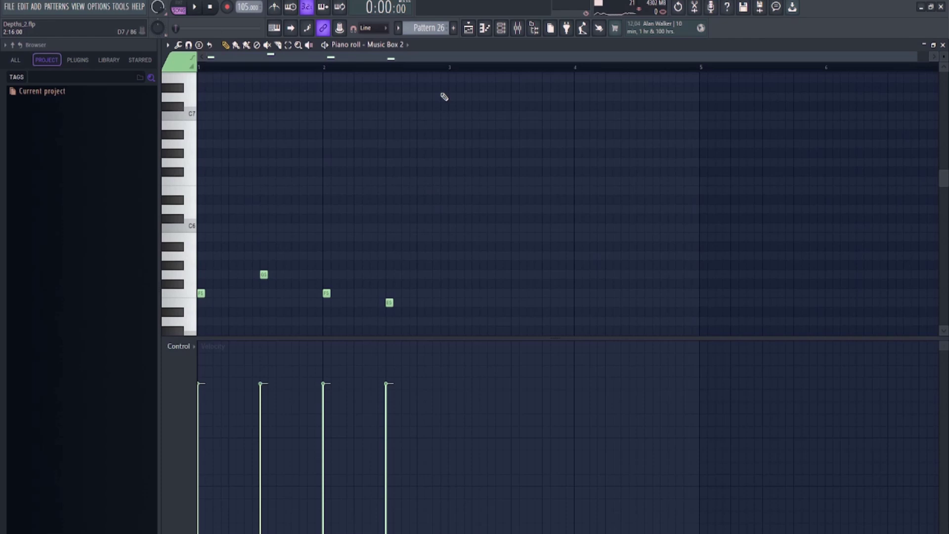
left_click(387, 44)
key("F7")
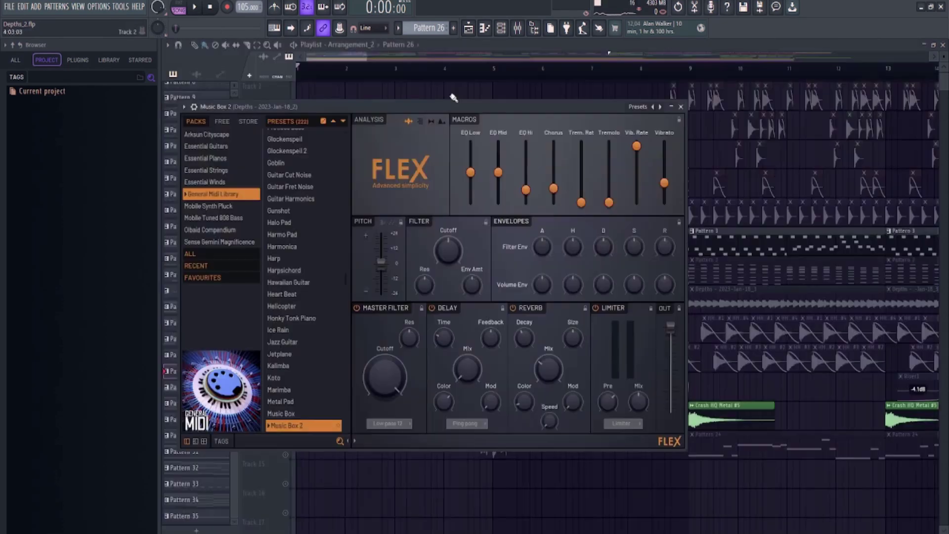
left_click(280, 137)
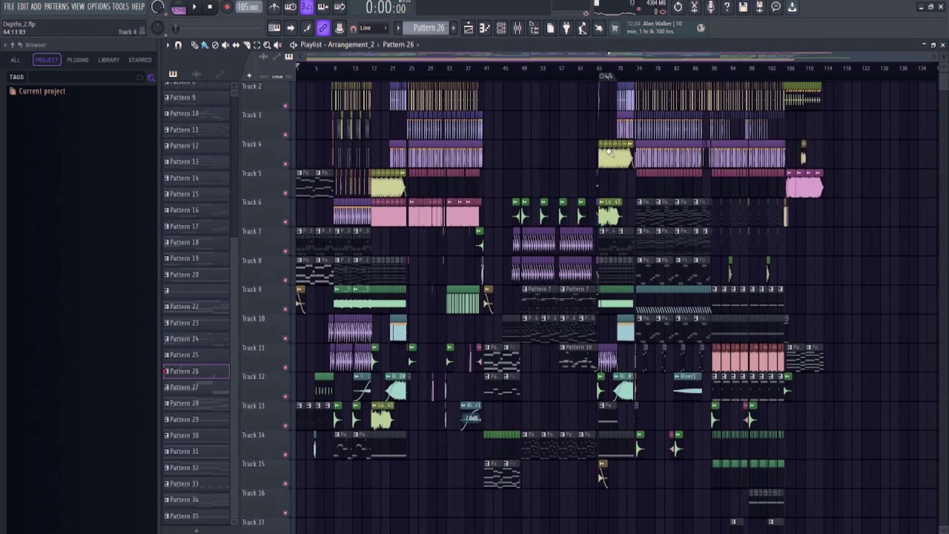
- Zoom in on the arrangement start and play it from the beginning
left_click_drag(927, 57, 904, 65)
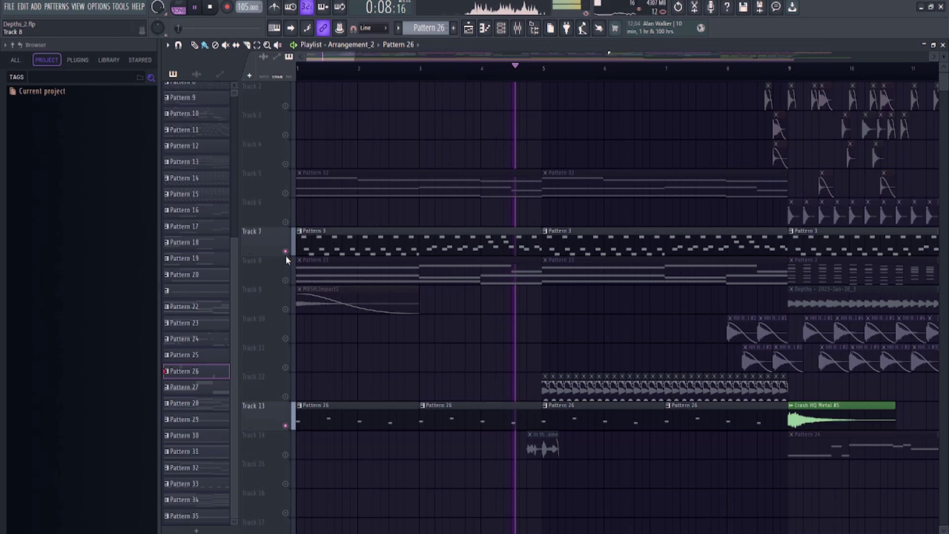
key("space")
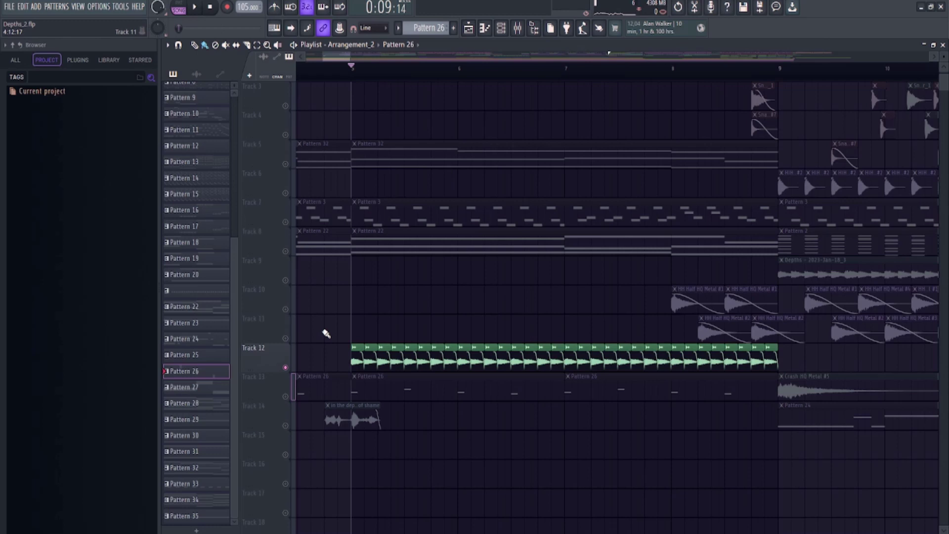
key("space")
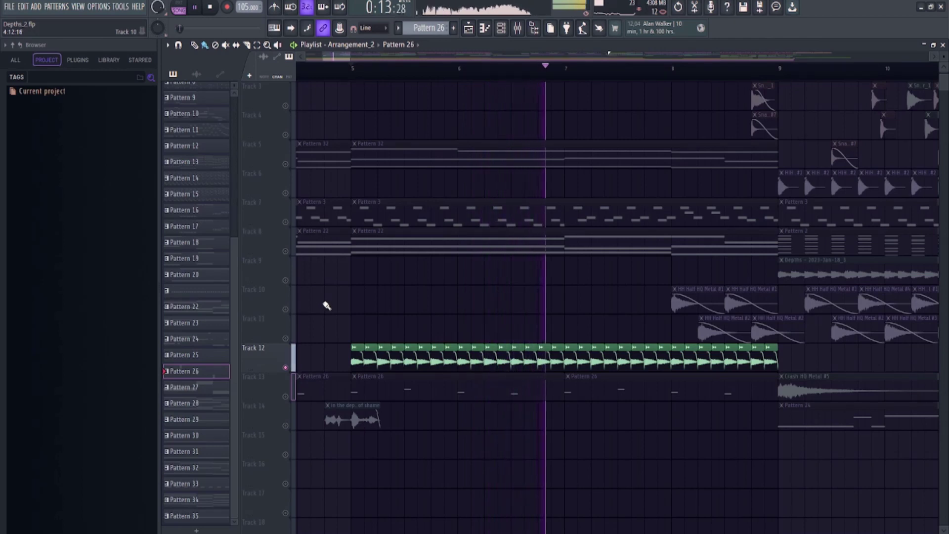
scroll(331, 343, "down", 5)
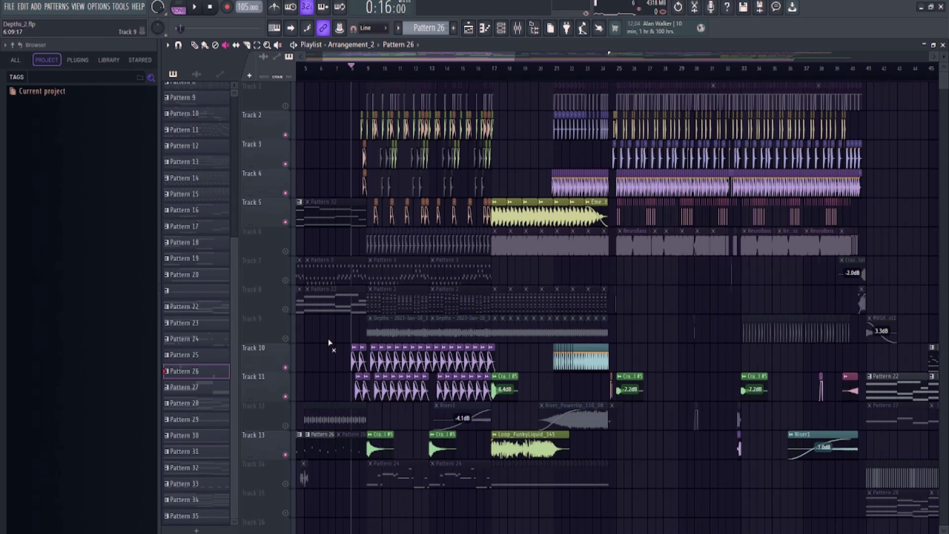
key("space")
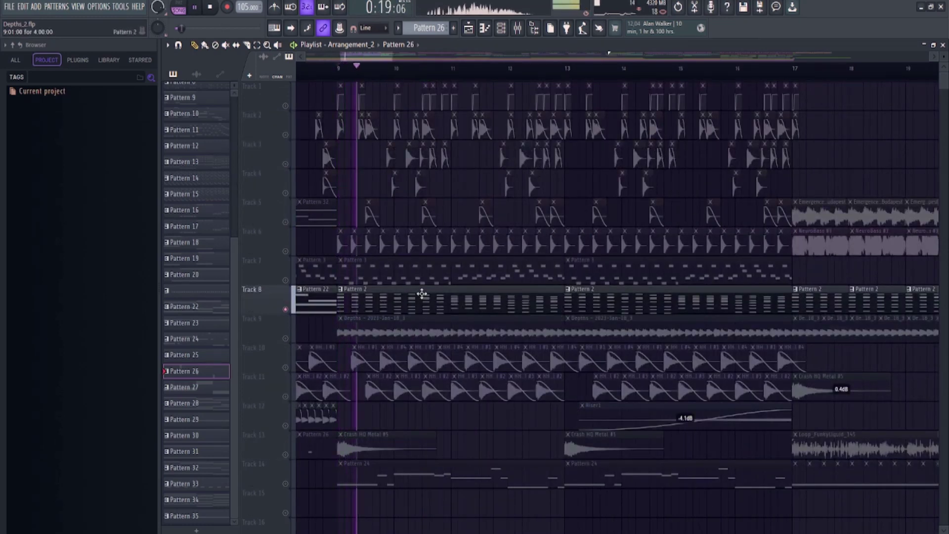
- Inspect the Choir Aahs chord notes and the Fretless Bass notes and instrument
double_click(356, 301)
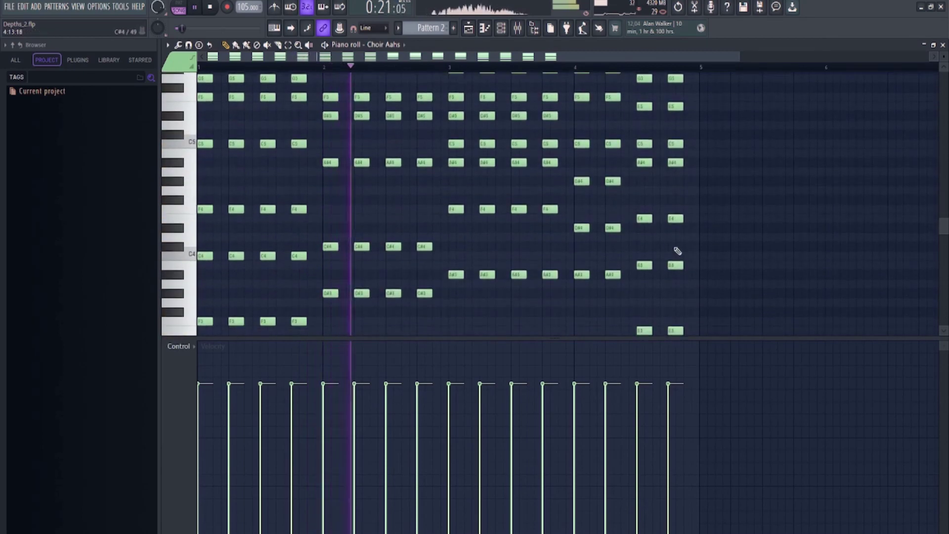
key("F5")
scroll(382, 428, "down", 3)
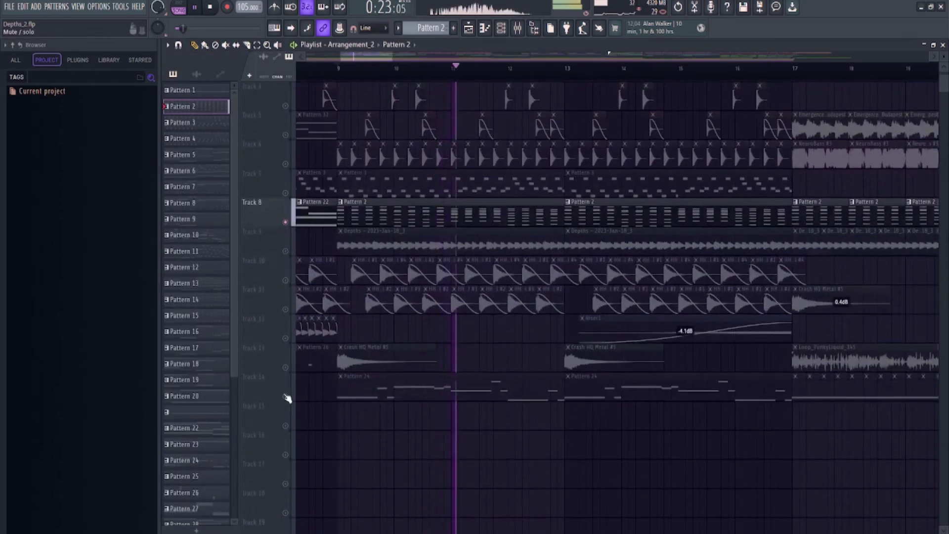
key("space")
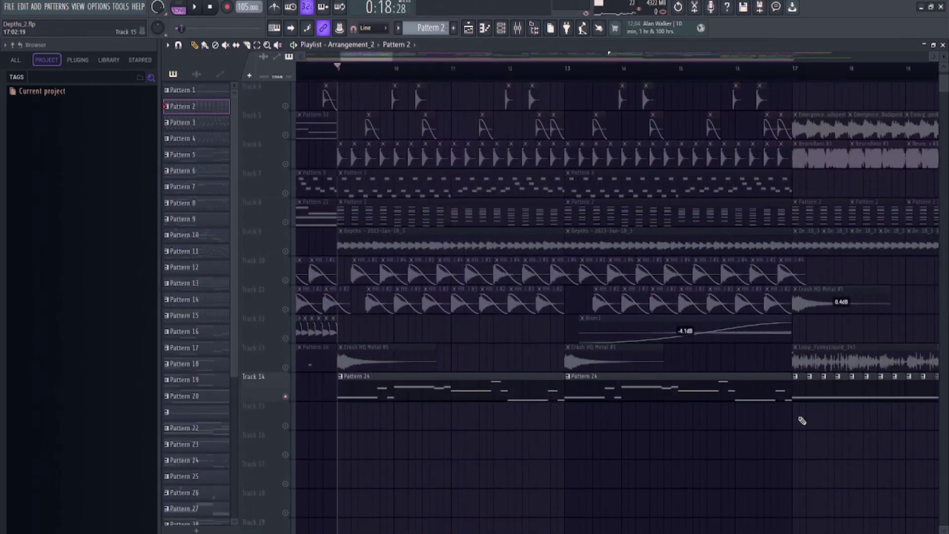
double_click(474, 384)
key("space")
left_click(384, 56)
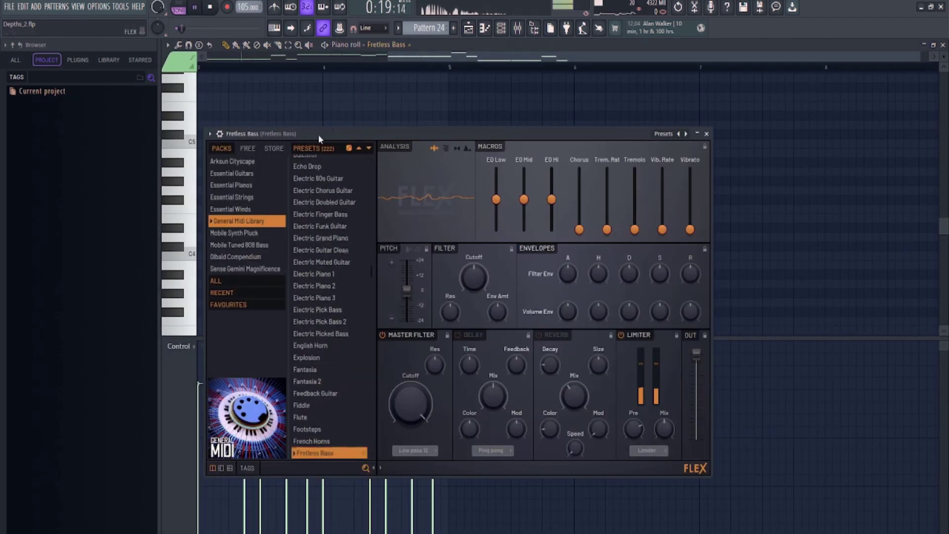
left_click(401, 104)
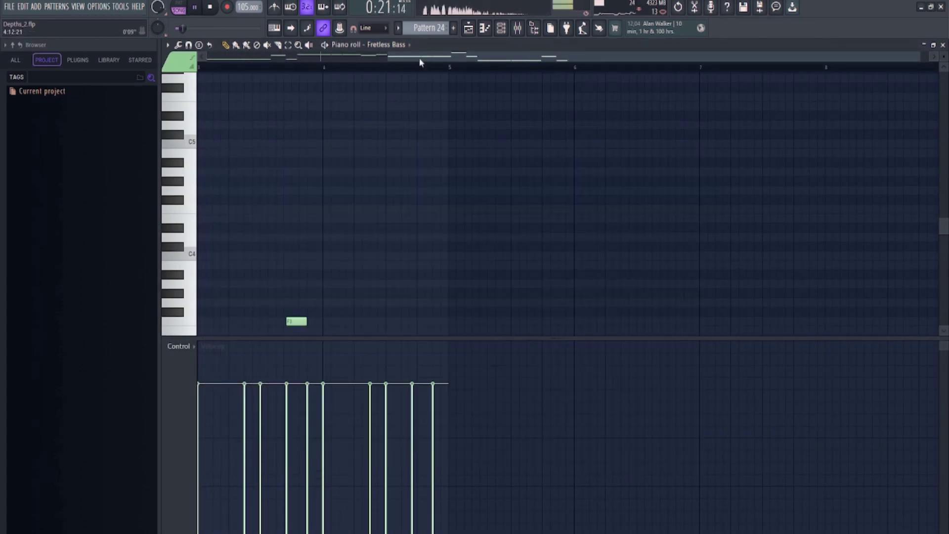
scroll(475, 163, "down", 3)
scroll(527, 258, "down", 2)
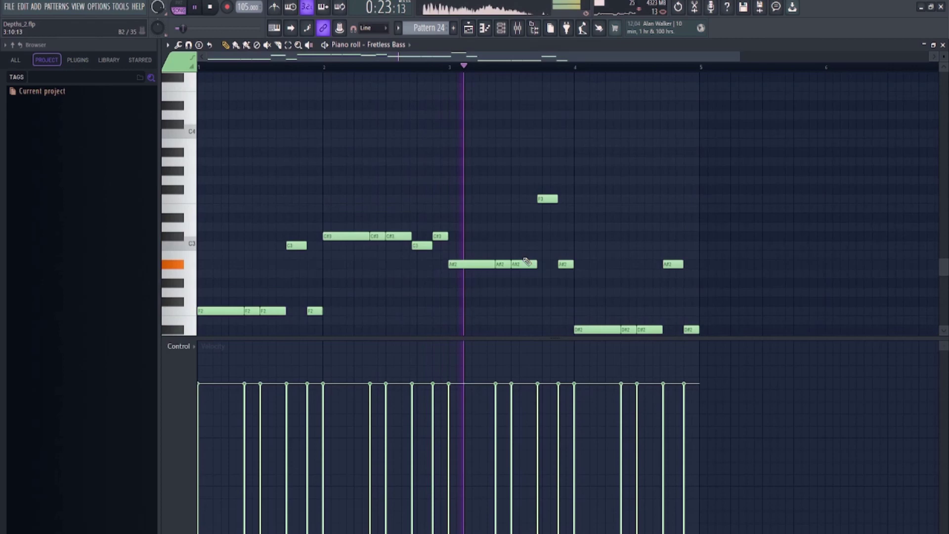
scroll(526, 261, "down", 2)
key("F7")
left_click(402, 52)
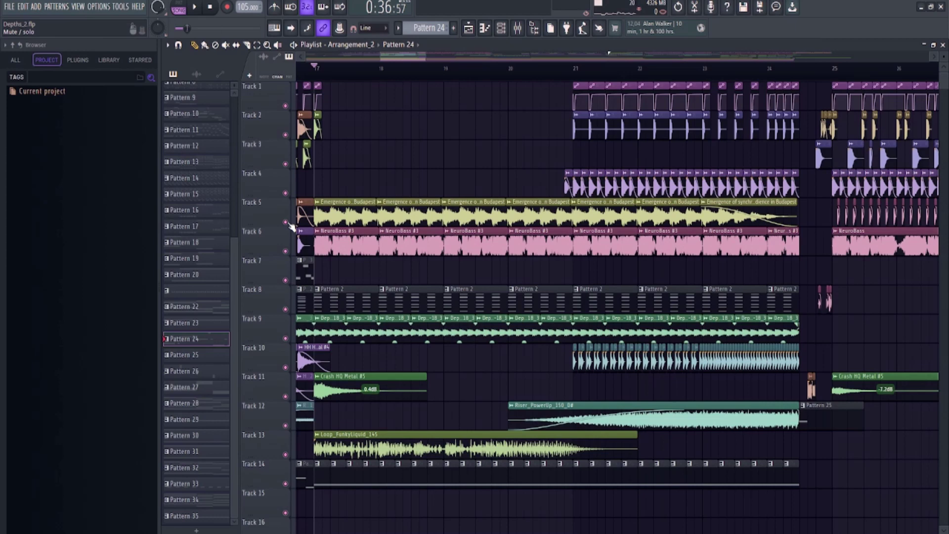
- Solo Track 5, then Track 6 with the NeuroBass clips, stopping at bar 17
right_click(288, 222)
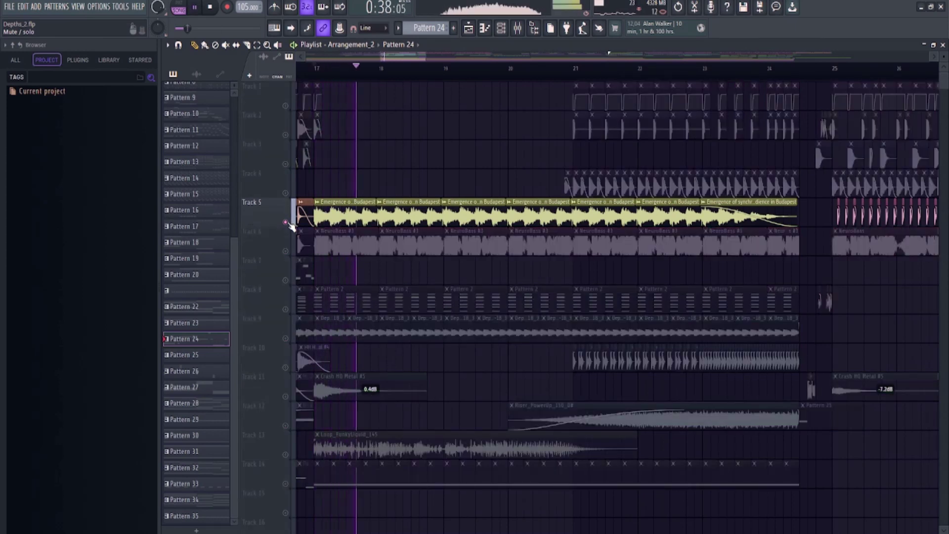
right_click(288, 251)
key("space")
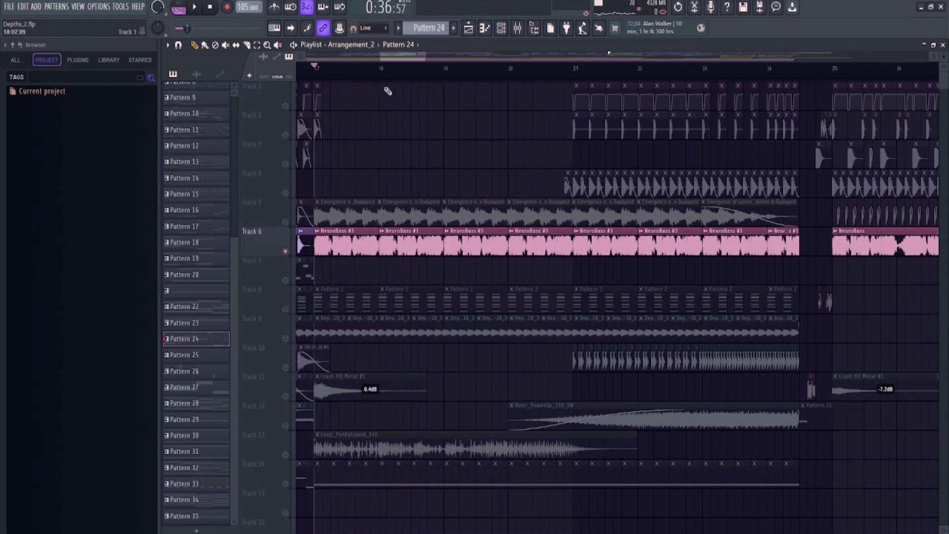
scroll(441, 122, "down", 1)
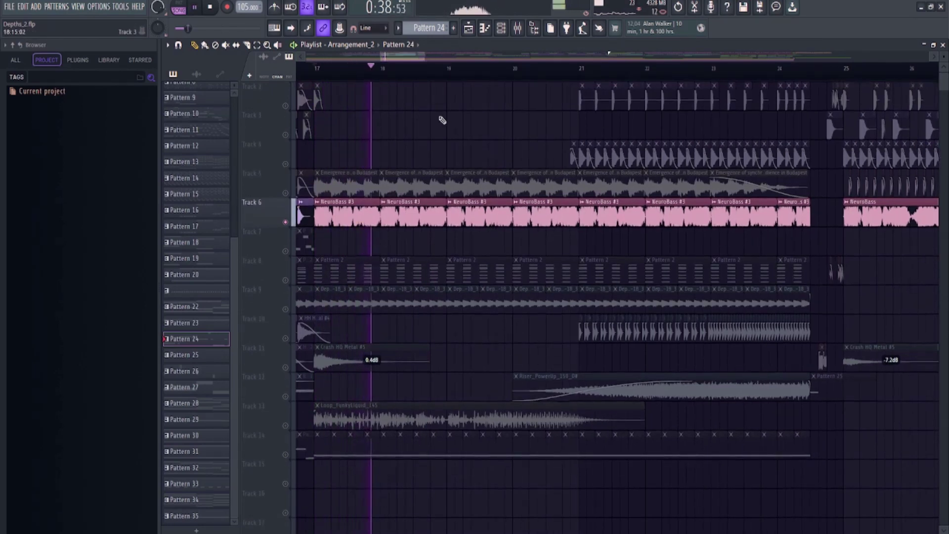
scroll(447, 278, "down", 8)
scroll(488, 396, "down", 5)
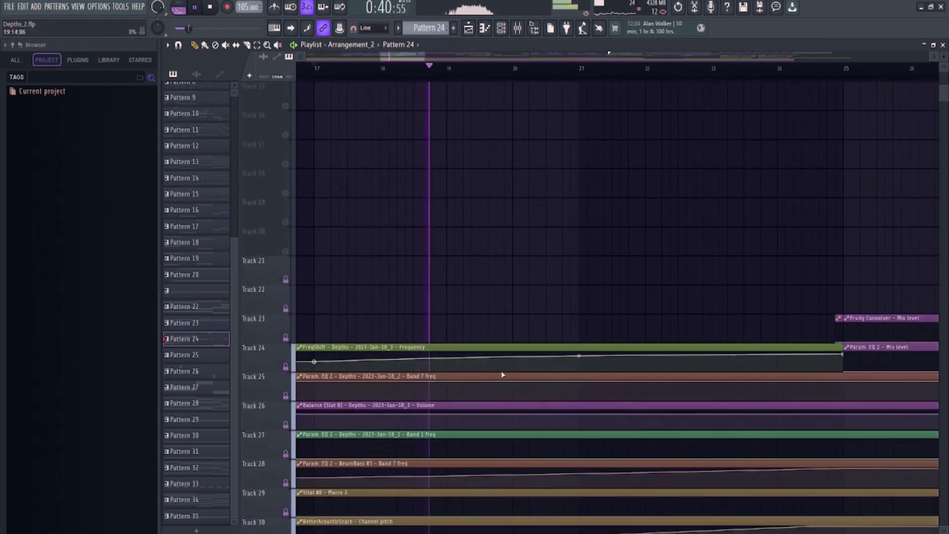
scroll(307, 424, "down", 2)
scroll(650, 360, "up", 6)
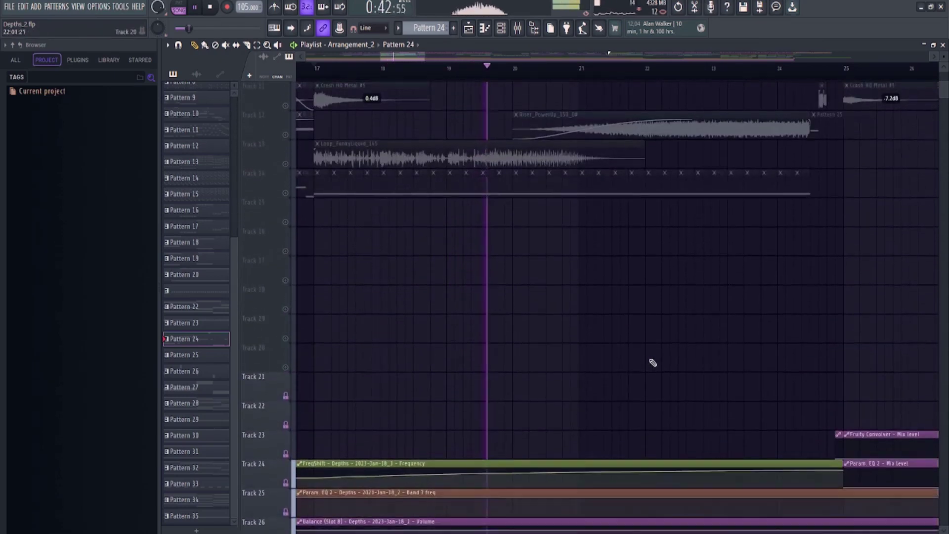
scroll(504, 387, "up", 9)
scroll(503, 388, "up", 2)
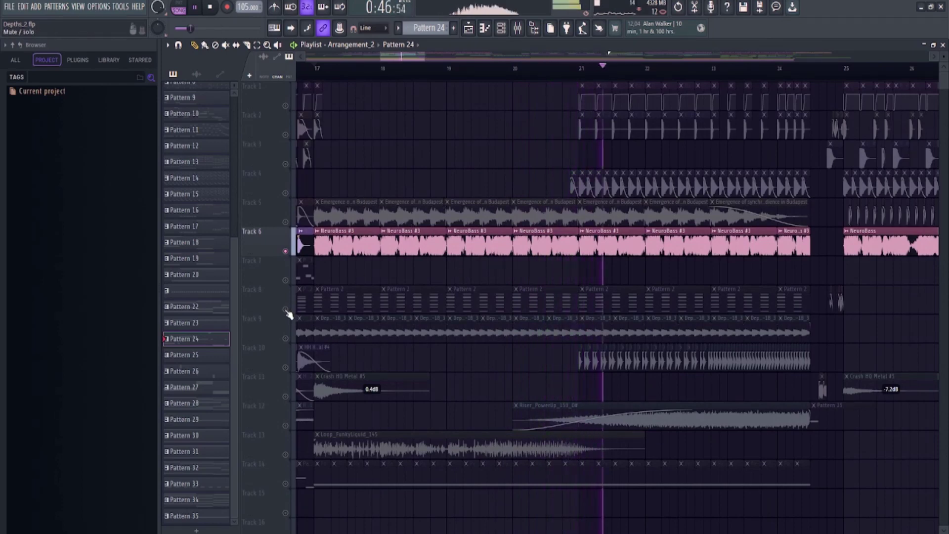
key("space")
scroll(300, 317, "down", 5)
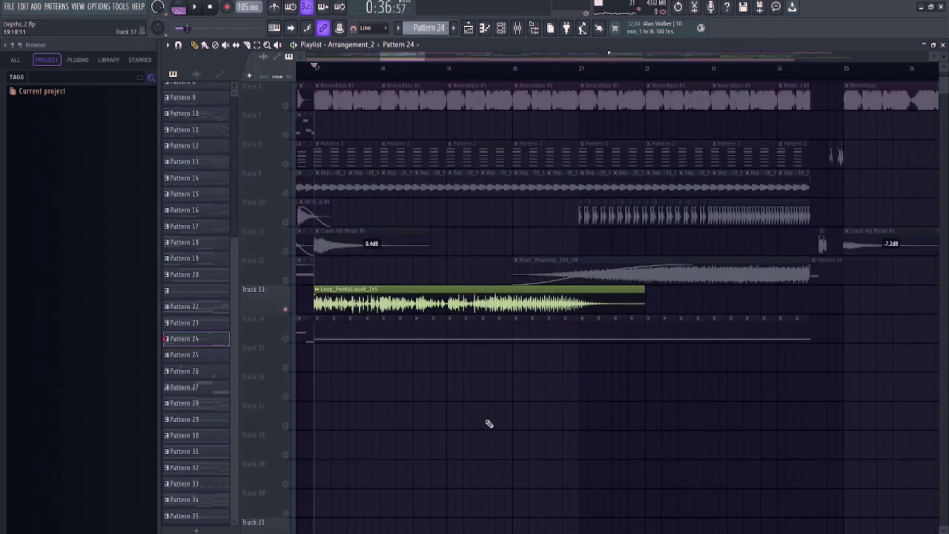
scroll(488, 424, "up", 5)
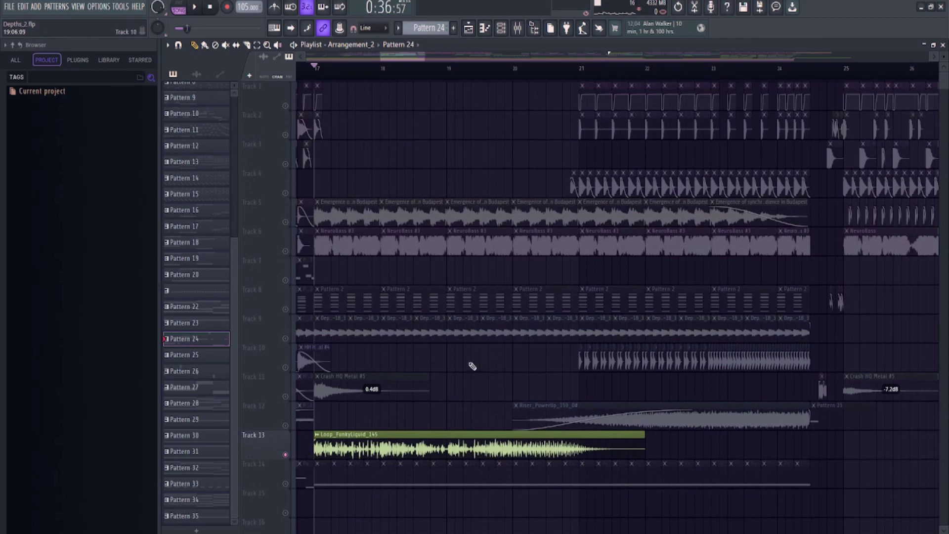
- Play from bar 17 soloing Tracks 12, 10, 4 and 2, then unmute all
key("space")
scroll(472, 366, "down", 3)
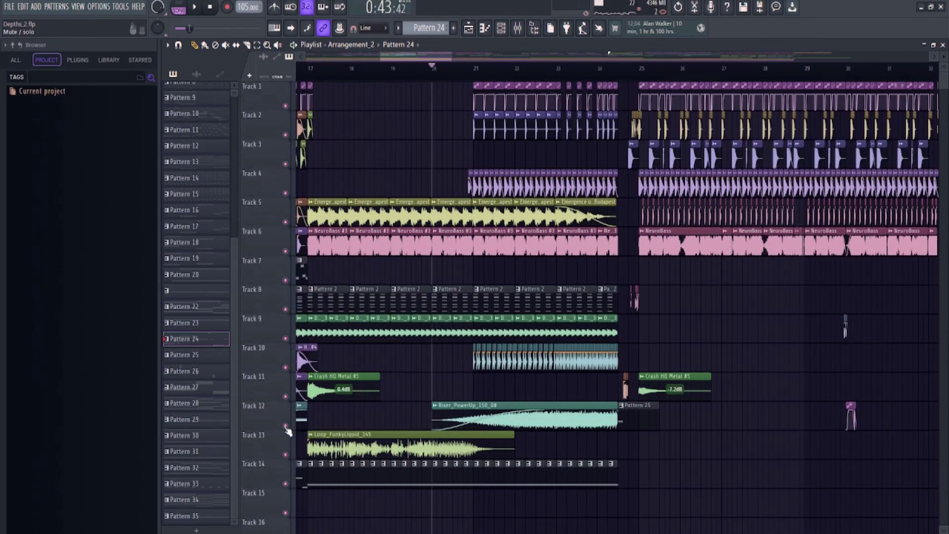
right_click(286, 428)
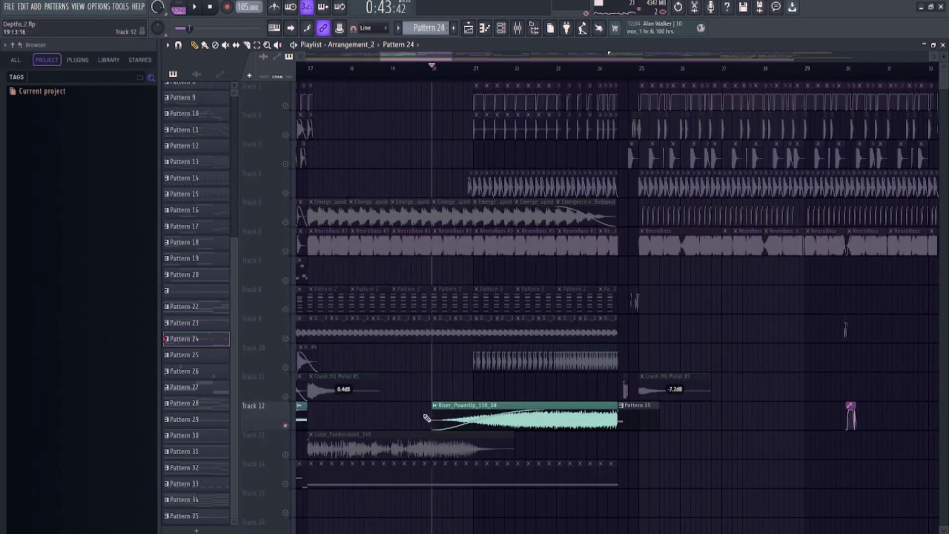
right_click(285, 366)
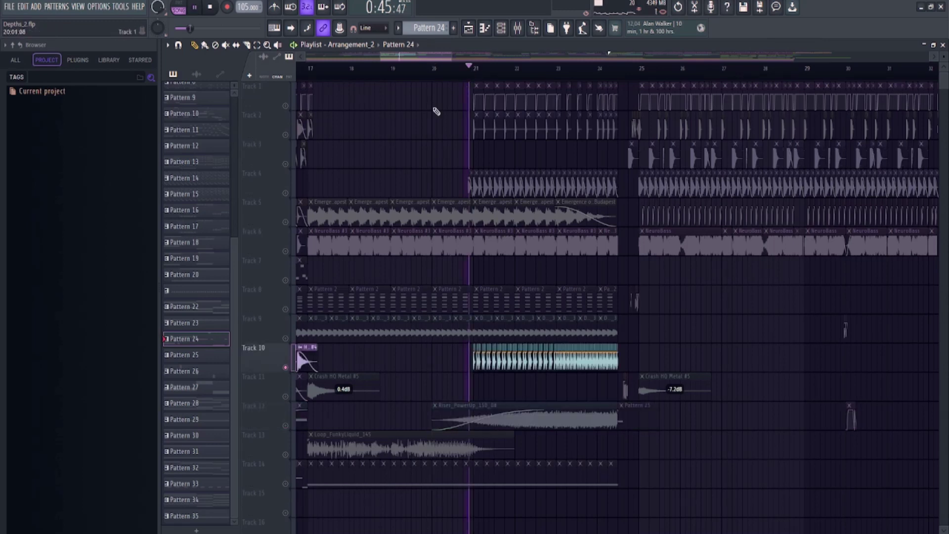
right_click(285, 193)
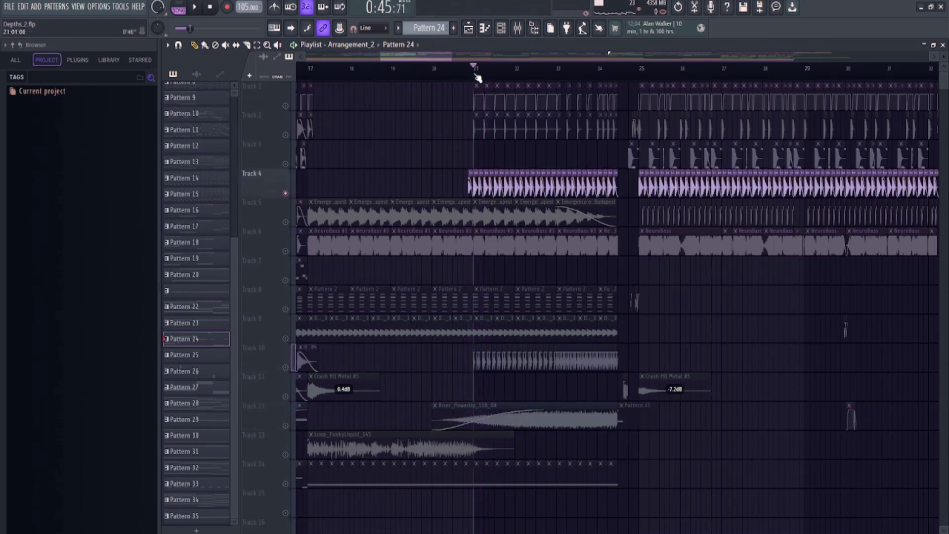
right_click(286, 134)
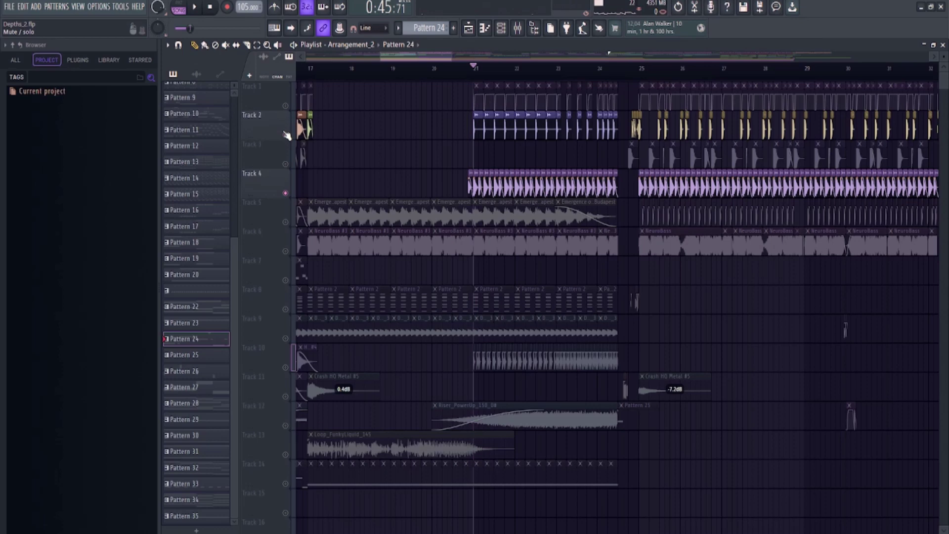
right_click(286, 134)
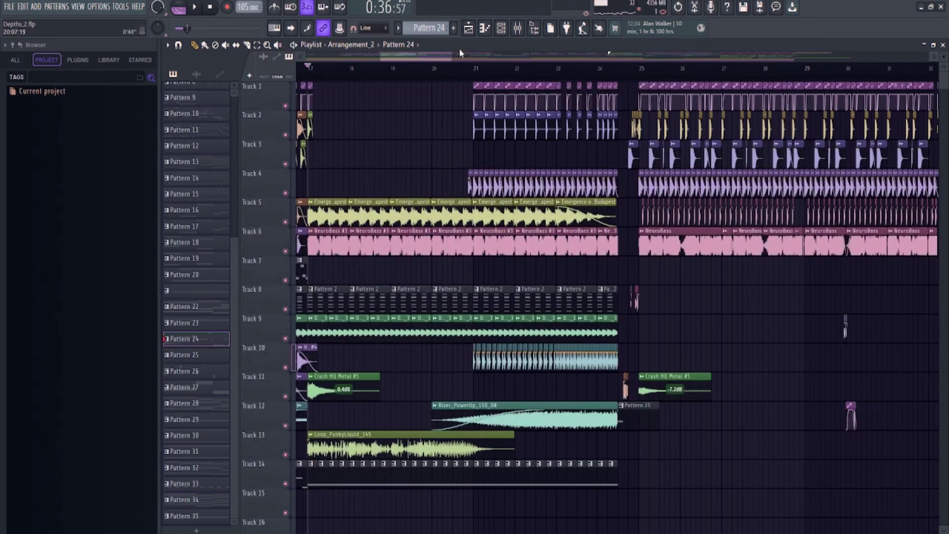
- Start Depths playback from bar 17
key("space")
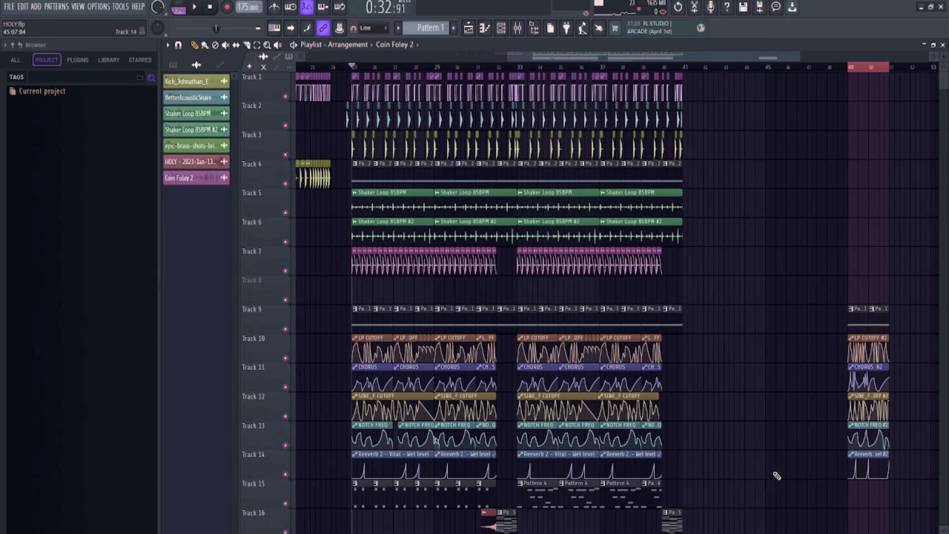
- Play the HOLY arrangement, then drag the tempo from 175 down to 105 BPM
key("space")
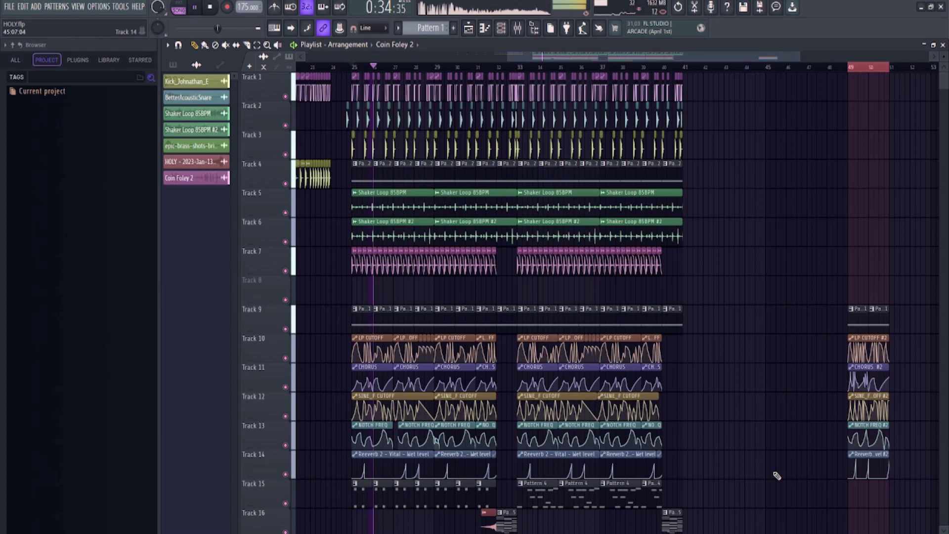
key("space")
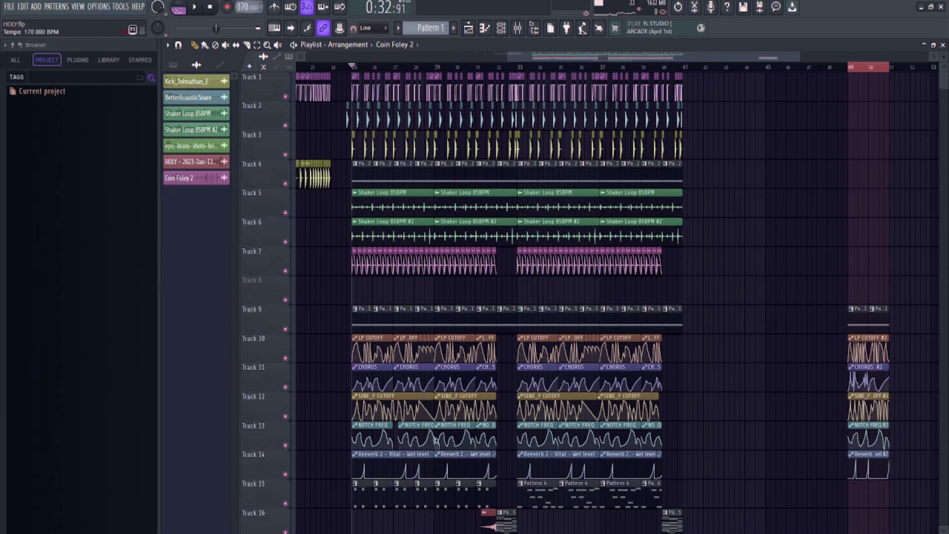
left_click_drag(244, 7, 244, 60)
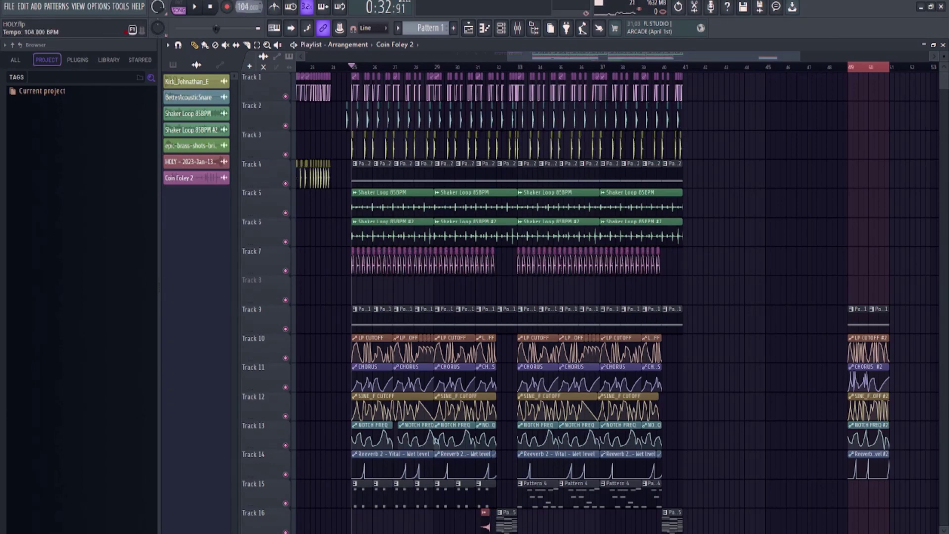
scroll(492, 70, "up", 3)
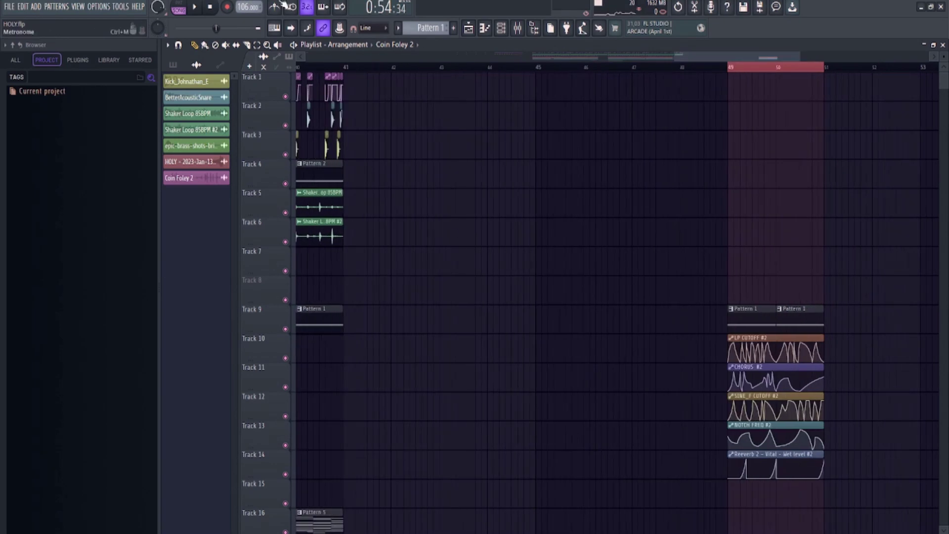
scroll(678, 68, "up", 2)
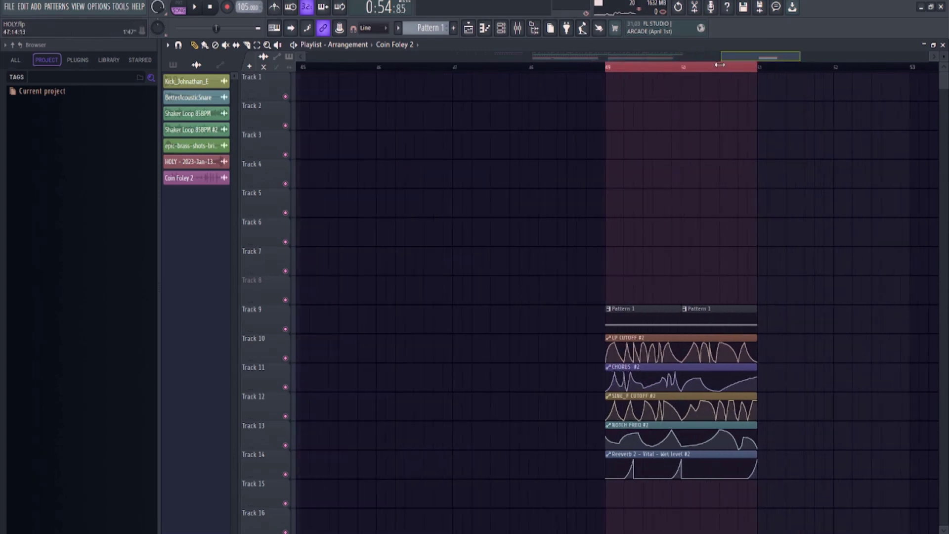
scroll(438, 356, "down", 2)
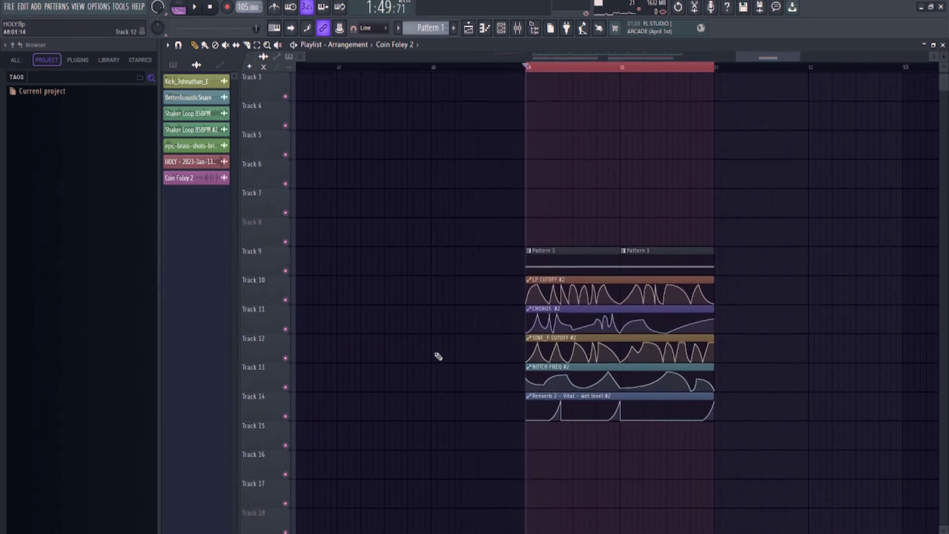
- Play the outro, then open Pattern 1's notes and the Vital synth interface
key("space")
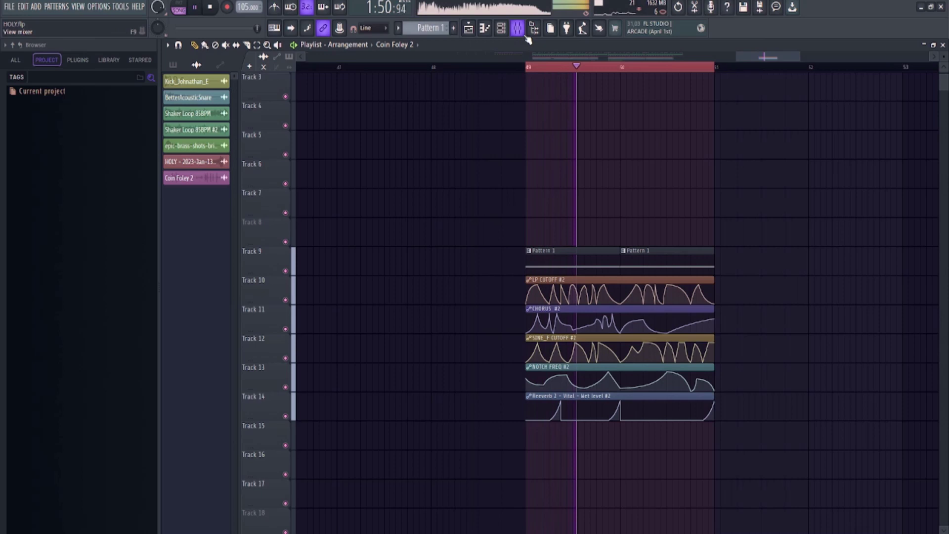
scroll(515, 89, "up", 2)
key("space")
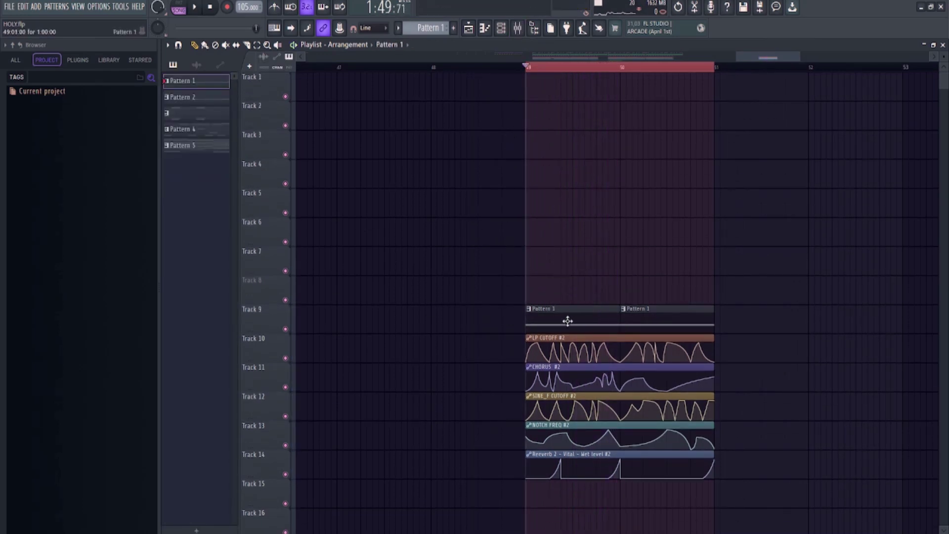
double_click(567, 320)
left_click(383, 44)
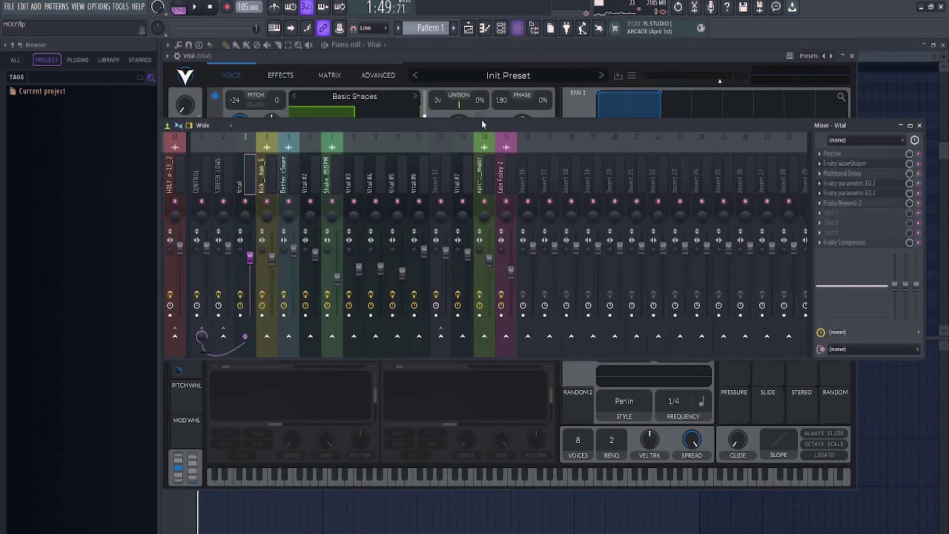
- Bring Vital in front of the mixer and audition the synth patch
left_click(336, 66)
key("space")
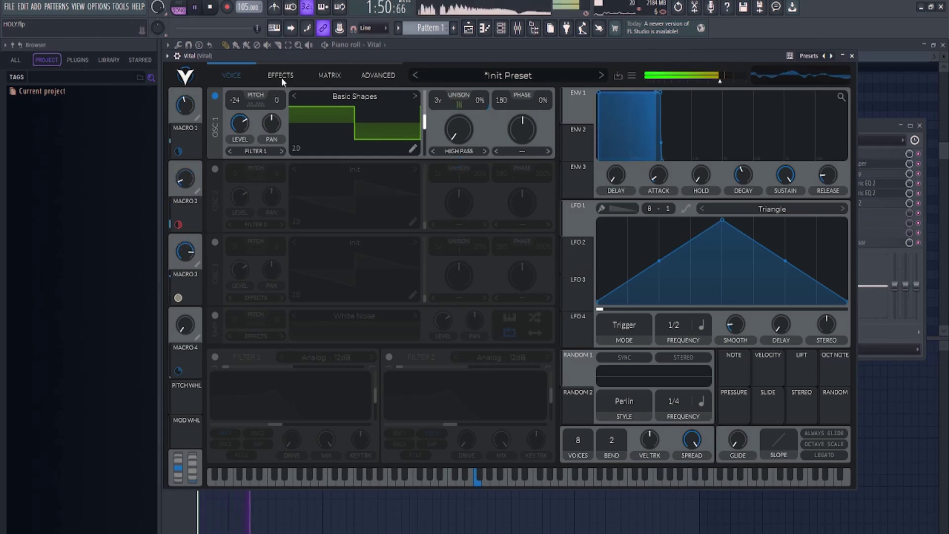
key("space")
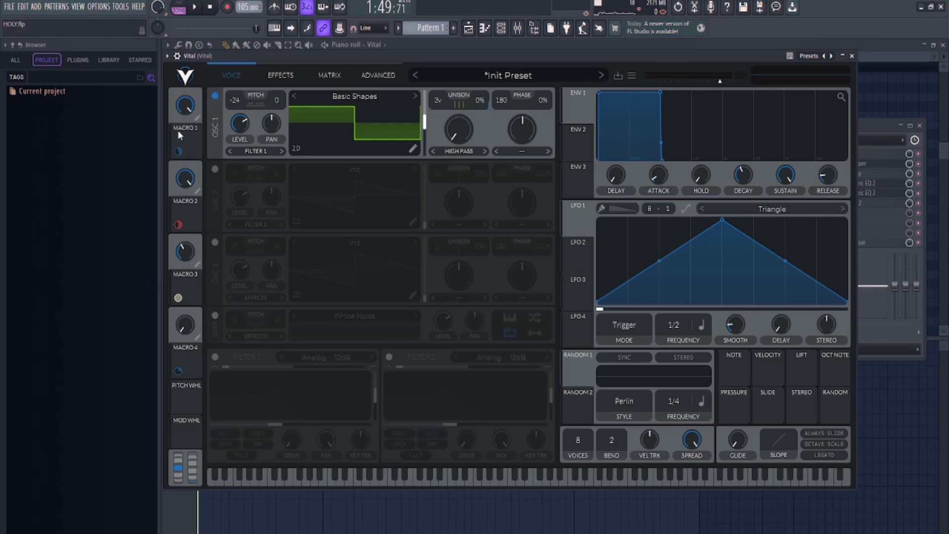
key("space")
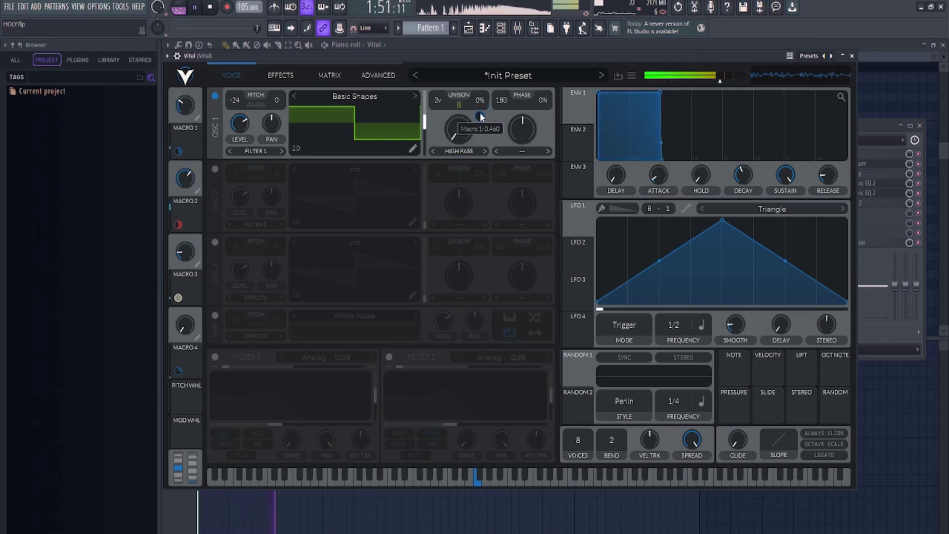
key("space")
- Show Vital's effect modules and switch on Distortion, auditioning the result
left_click(286, 76)
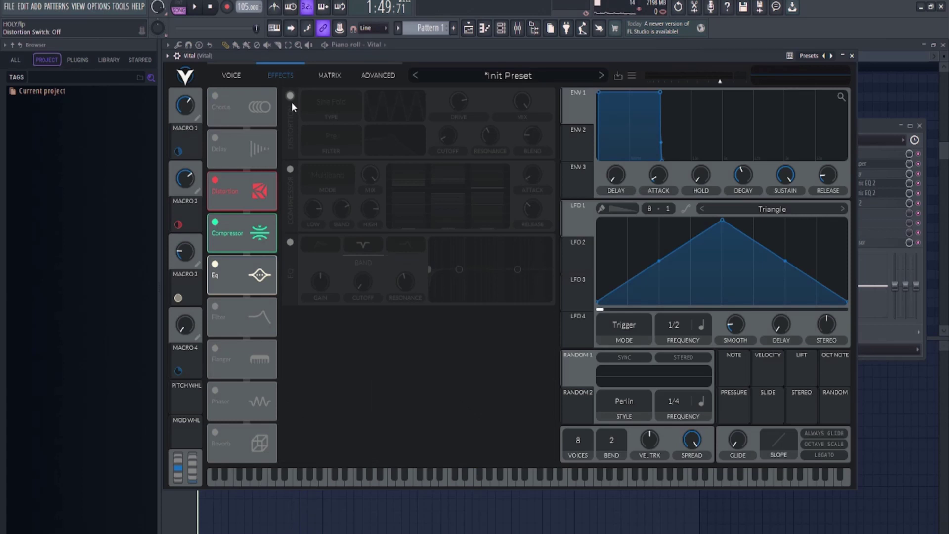
left_click(290, 97)
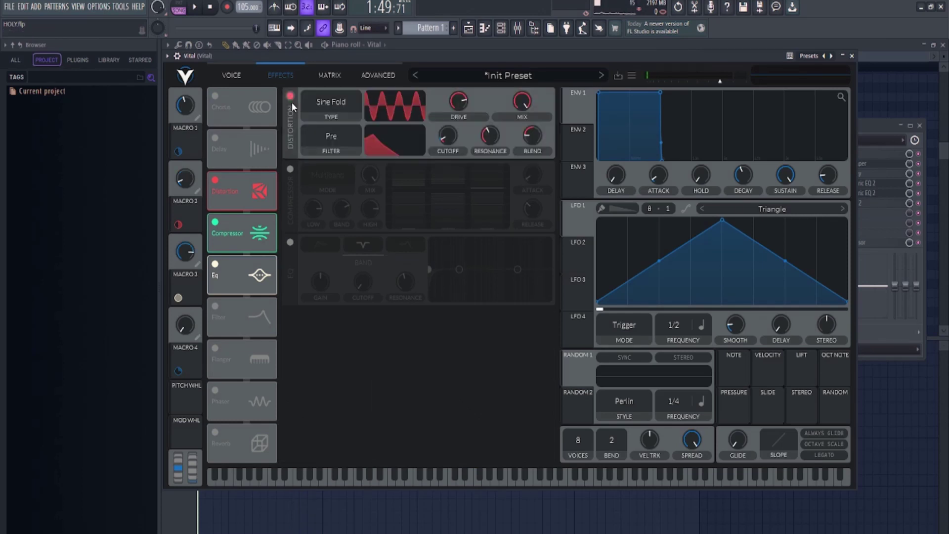
key("space")
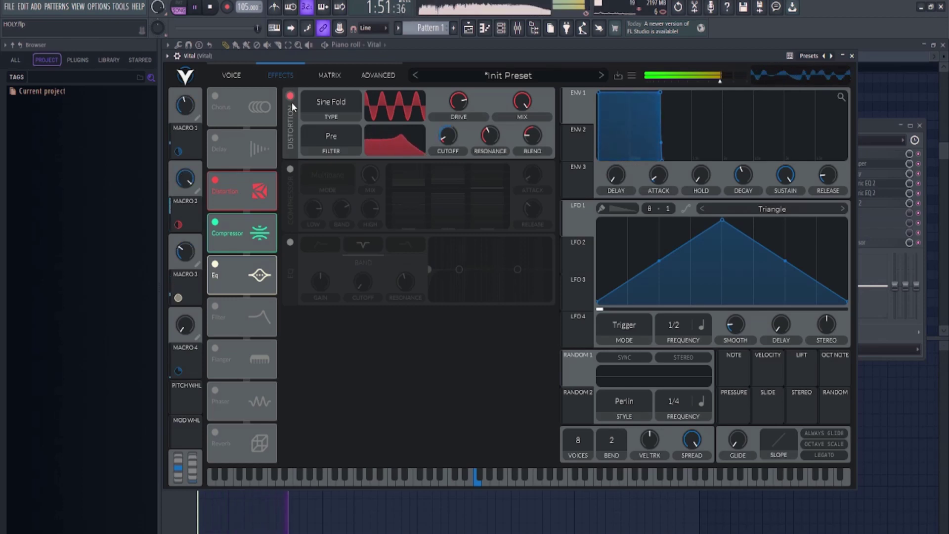
key("space")
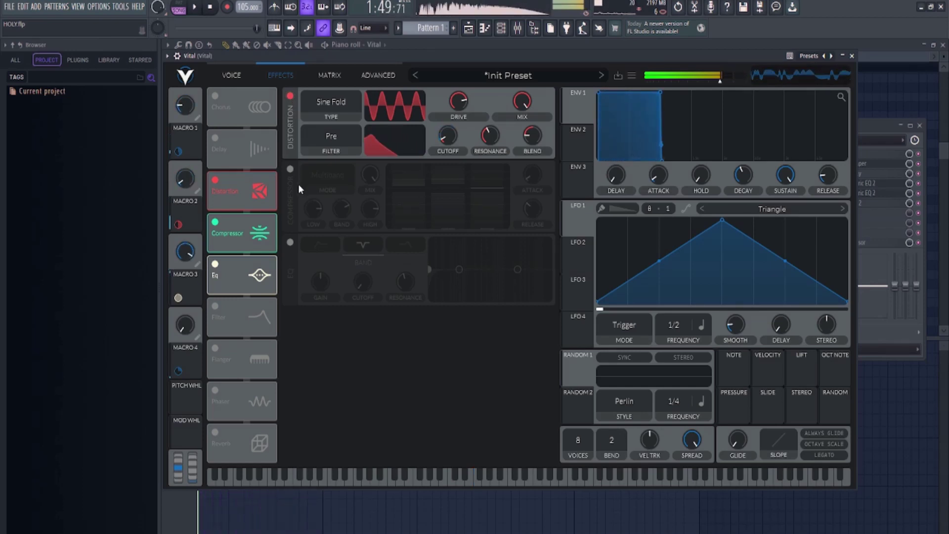
- Switch on Compressor and EQ, then bring the mixer to the front
left_click(290, 169)
key("space")
key("space")
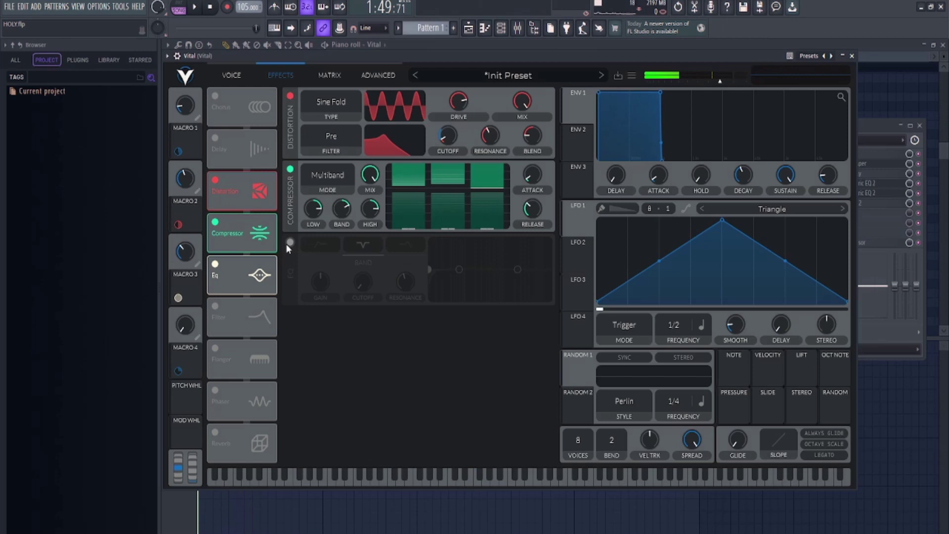
key("space")
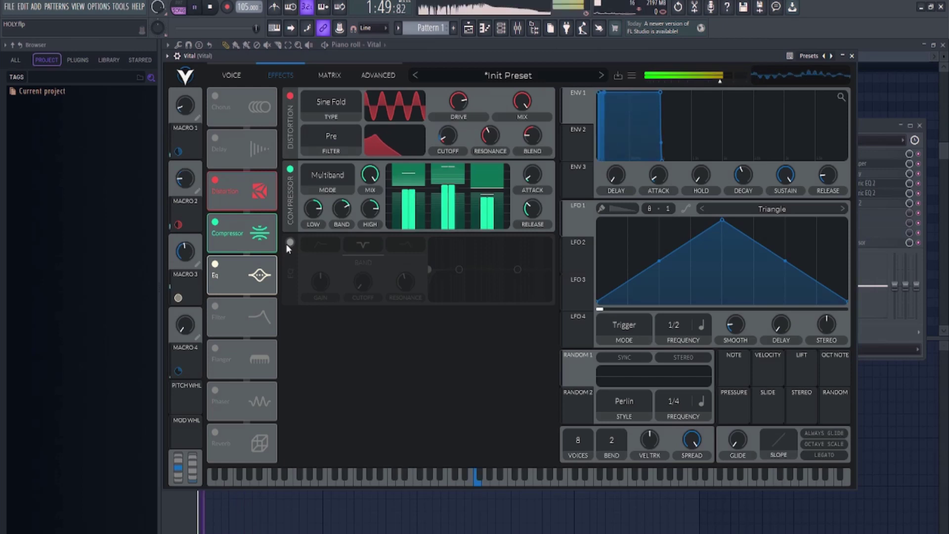
left_click(287, 244)
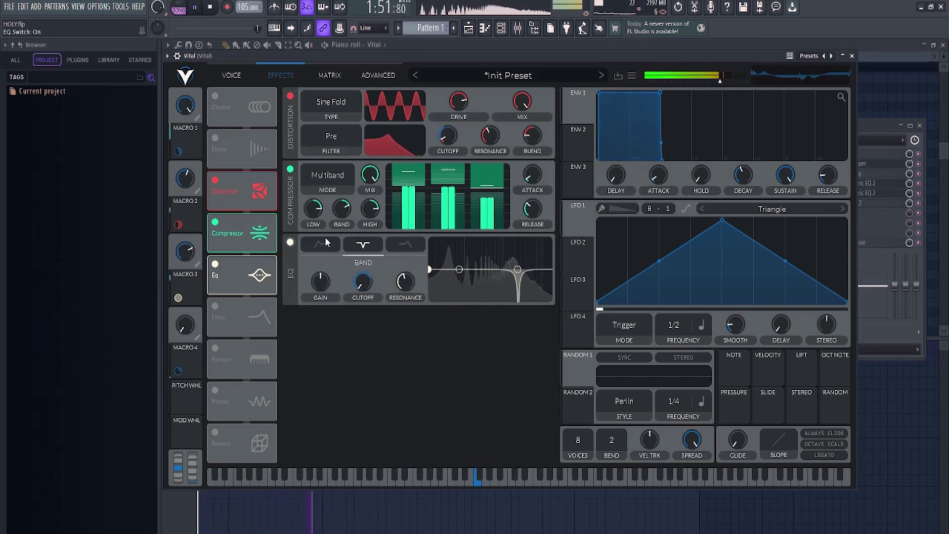
left_click(871, 126)
key("space")
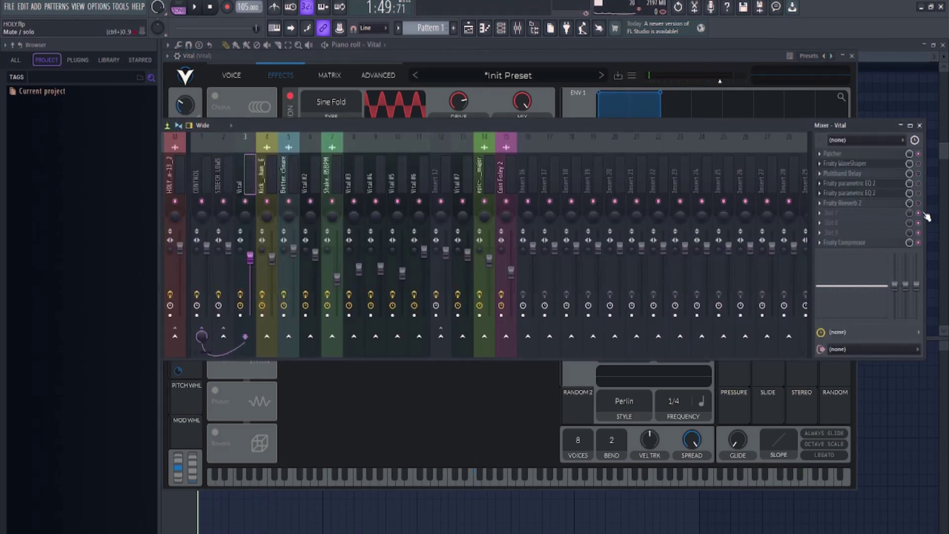
- Open and close the Vital channel's Patcher effect, playing briefly
left_click(859, 153)
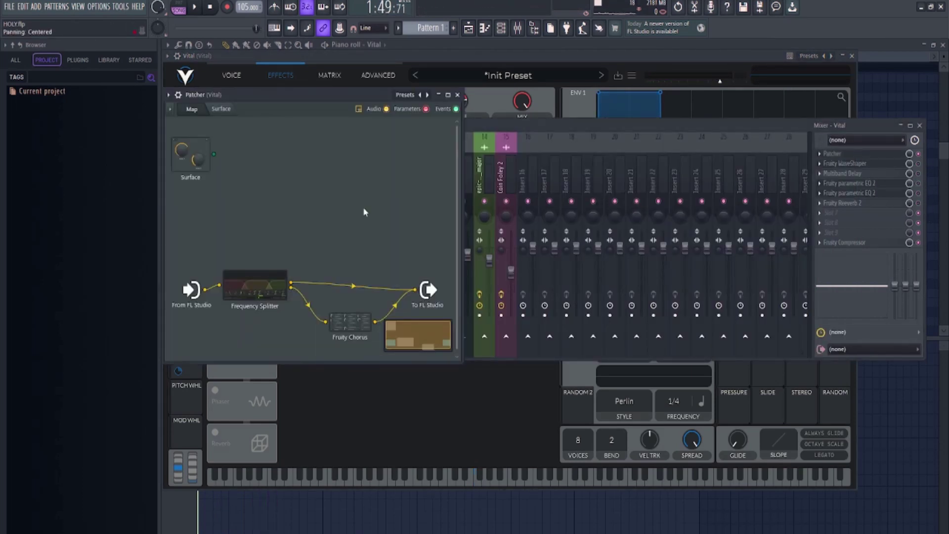
left_click(457, 96)
key("space")
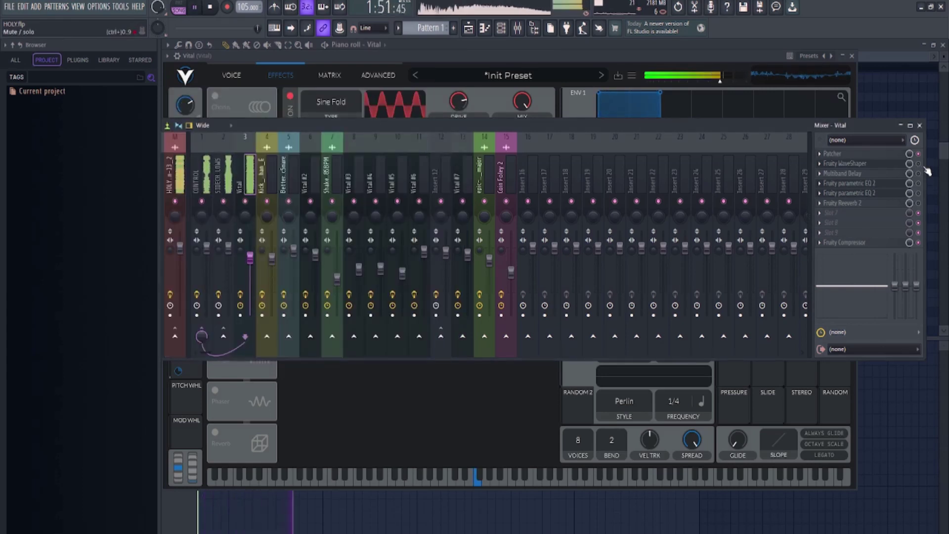
key("space")
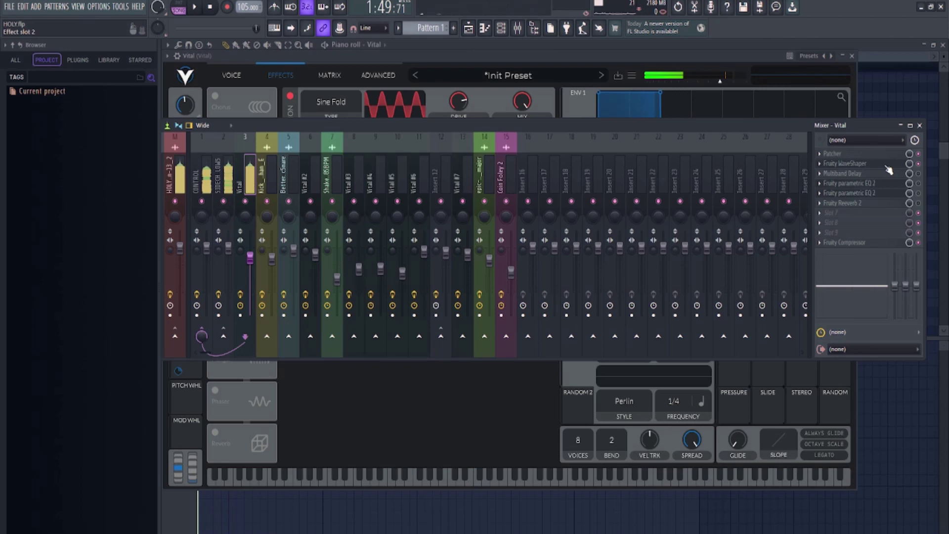
- Audition the Multiband Delay effect, then close its window
key("space")
left_click(845, 173)
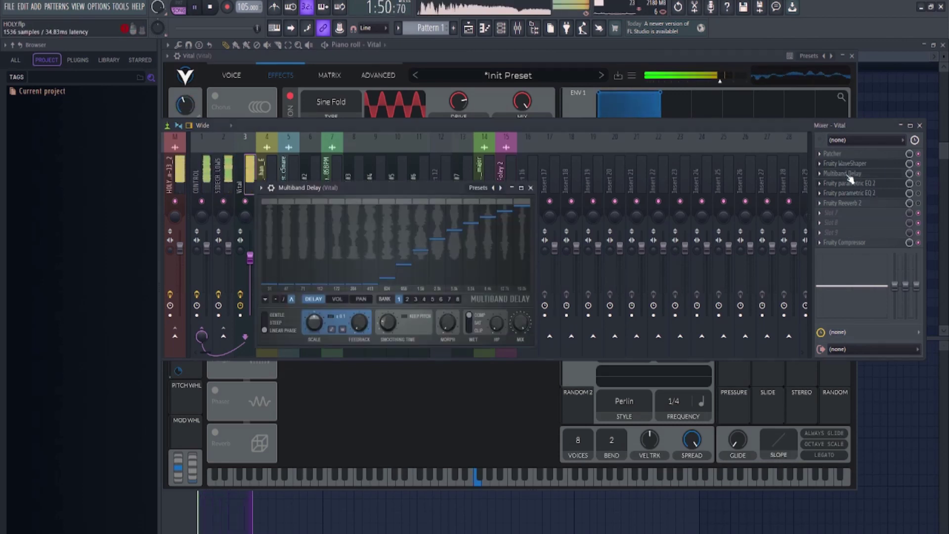
key("space")
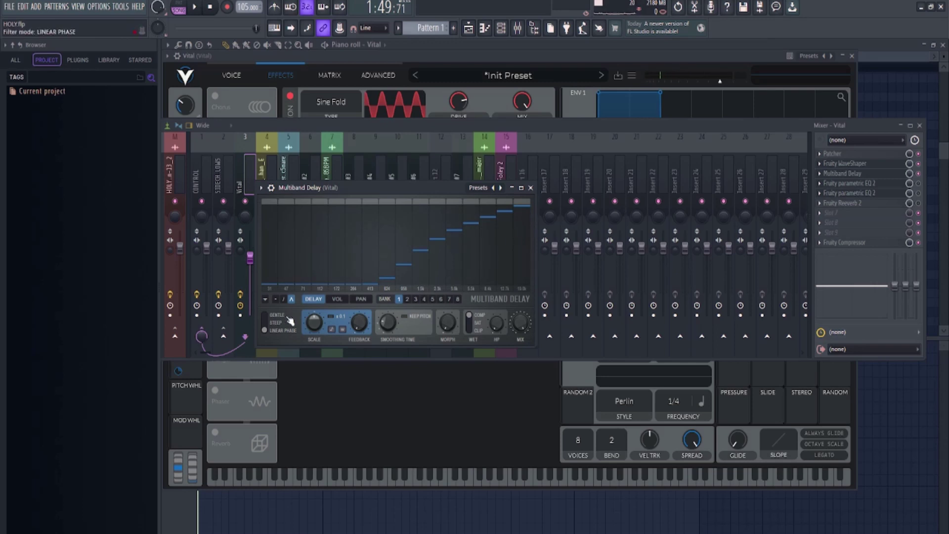
left_click(530, 188)
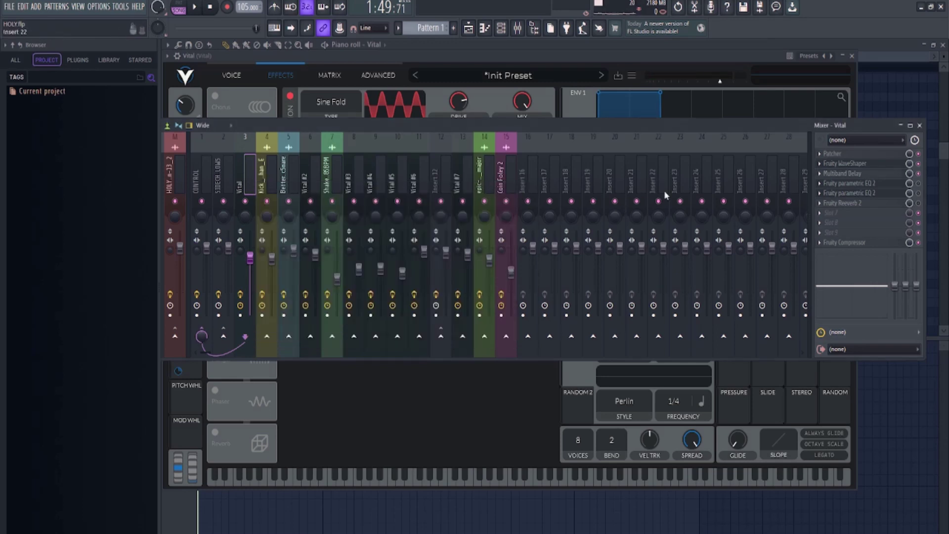
- Listen through both Fruity parametric EQ 2 slots, closing each, then return to the playlist
key("space")
left_click(848, 182)
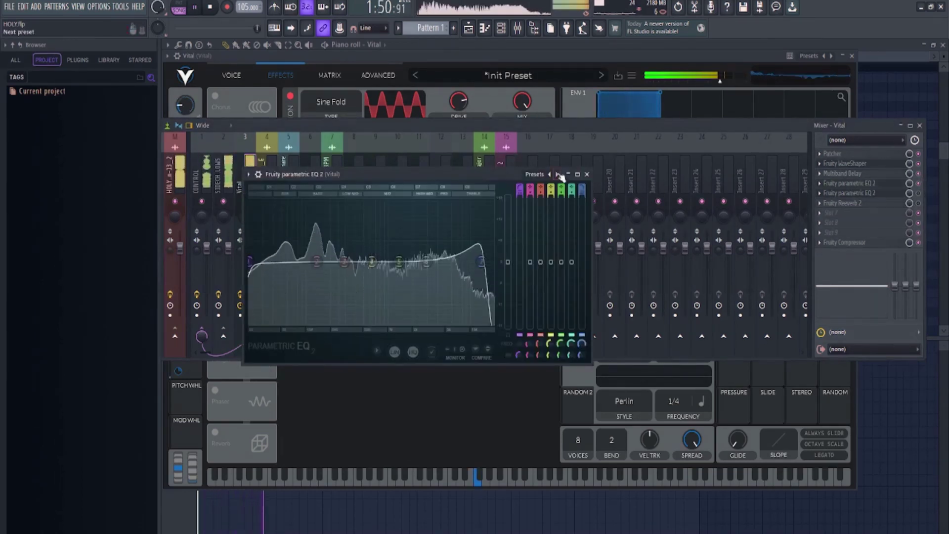
key("space")
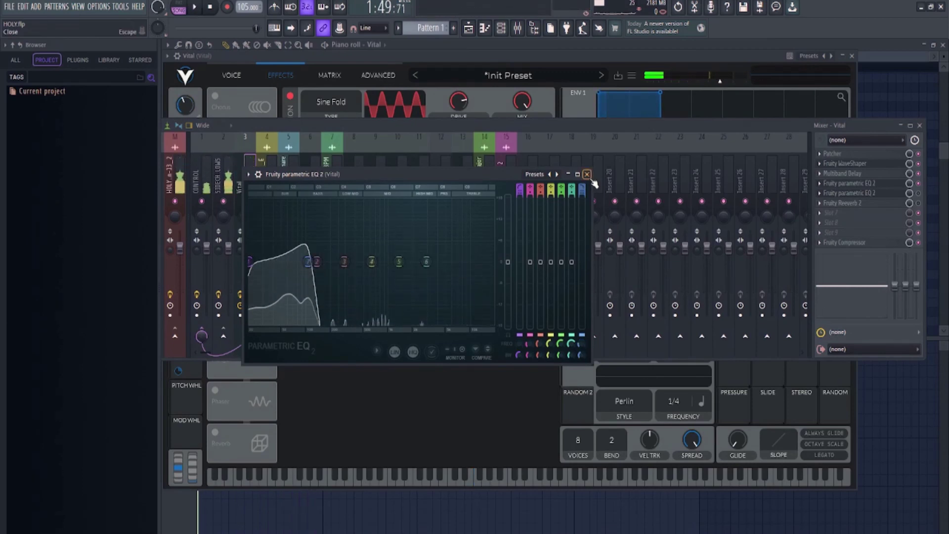
left_click(586, 174)
key("space")
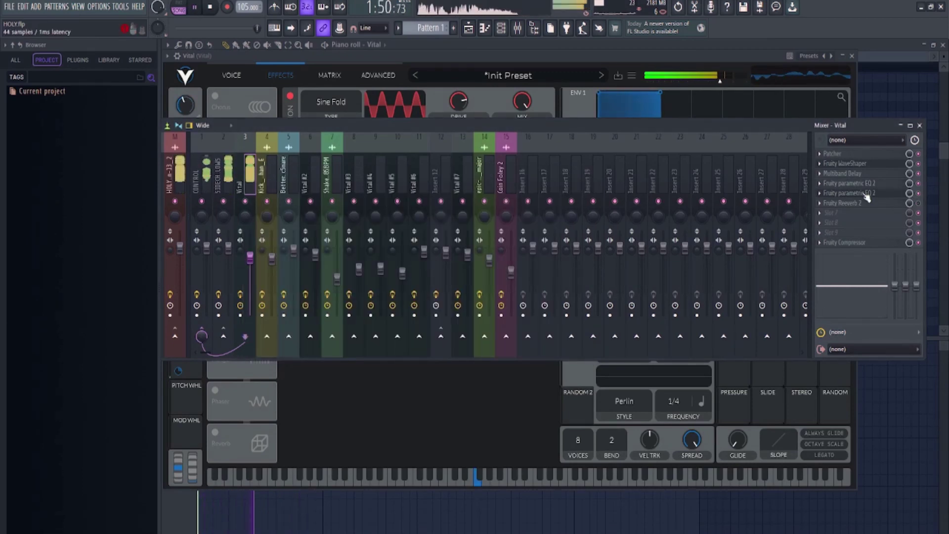
left_click(849, 193)
key("space")
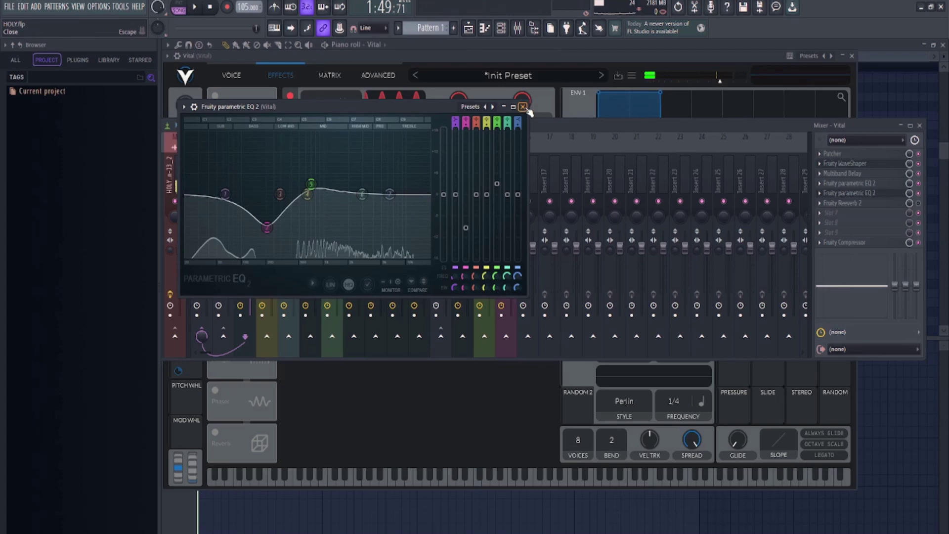
left_click(522, 106)
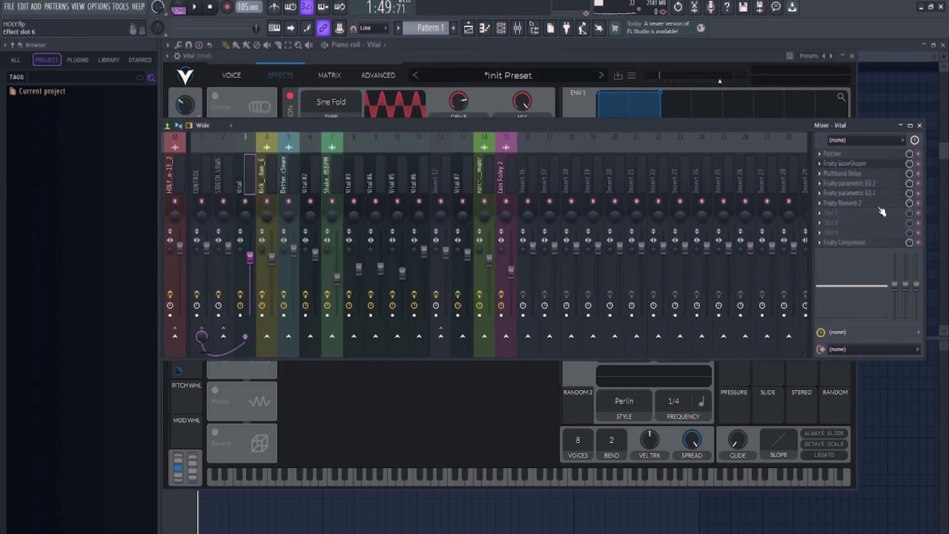
key("space")
- Bring up the Depths playlist and play it with Track 6 (NeuroBass) soloed
key("F5")
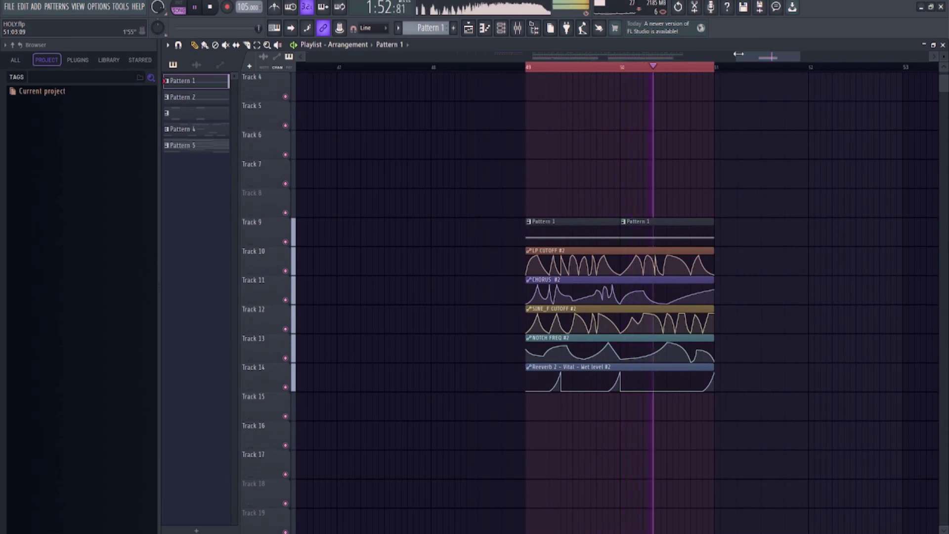
scroll(749, 67, "up", 1)
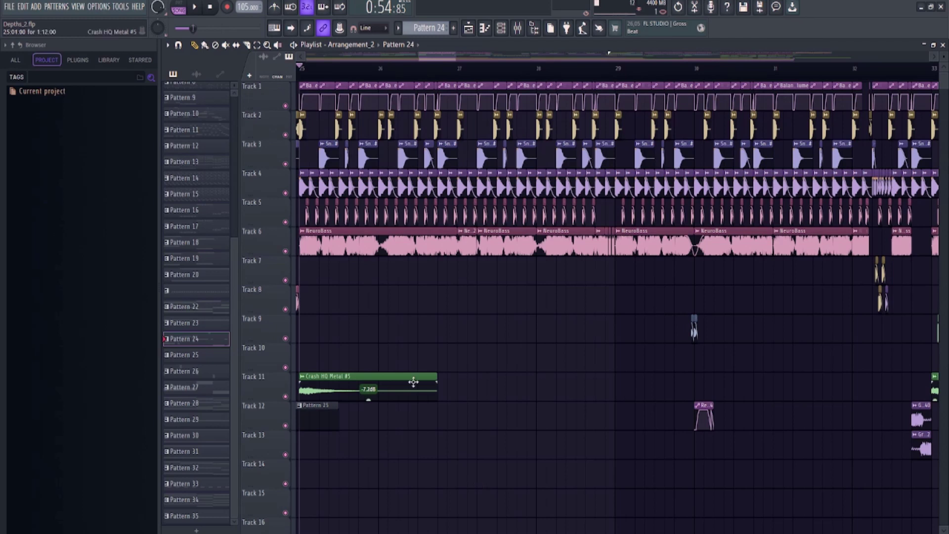
right_click(287, 252)
key("space")
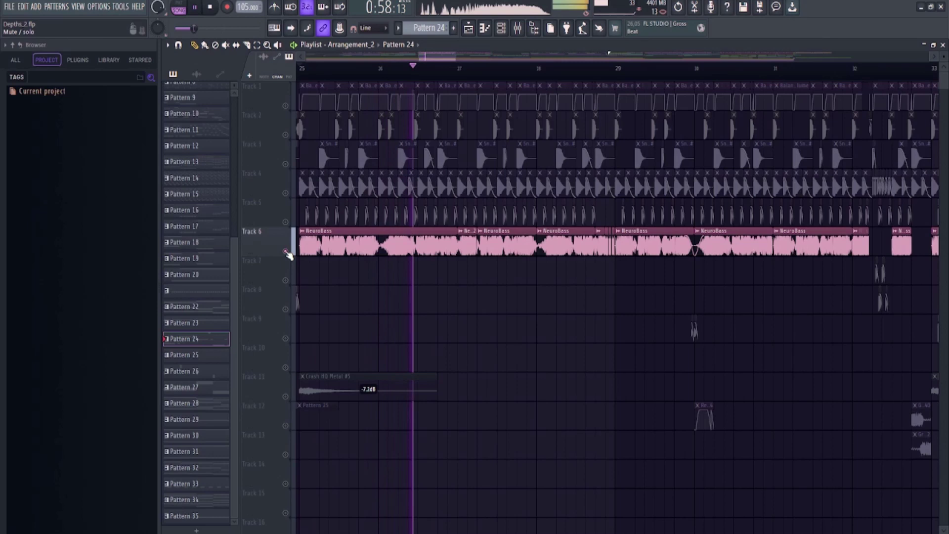
key("space")
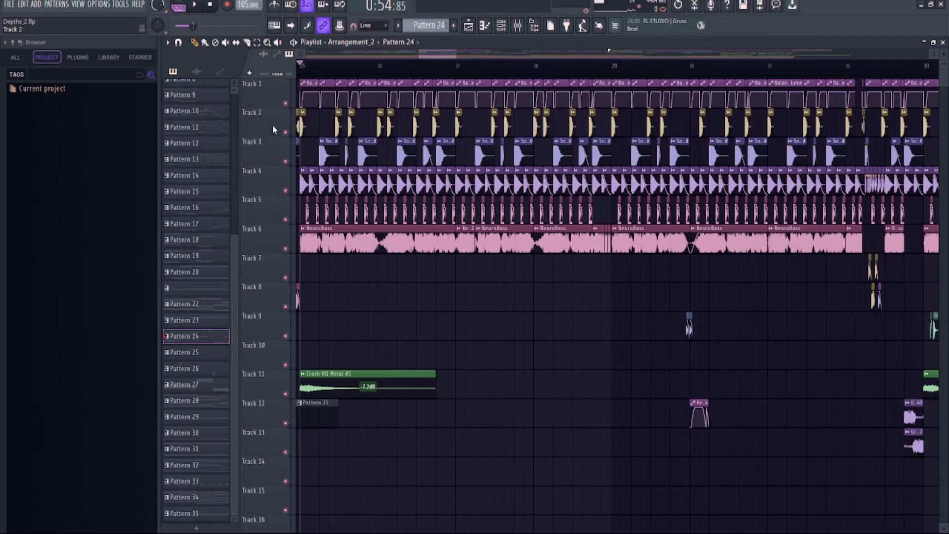
- Solo Track 2, add Tracks 3, 4 and 5, and play
right_click(286, 132)
left_click(285, 161)
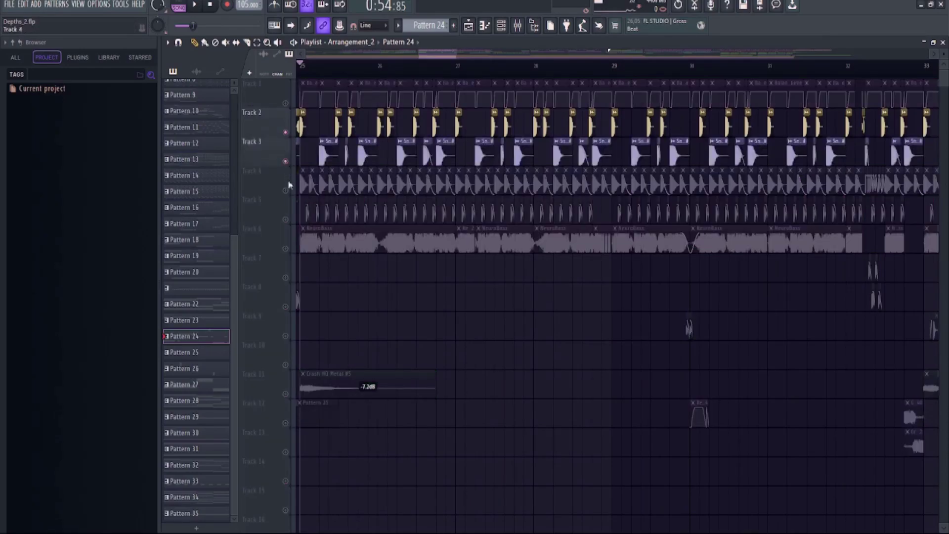
left_click(285, 191)
left_click(286, 219)
key("space")
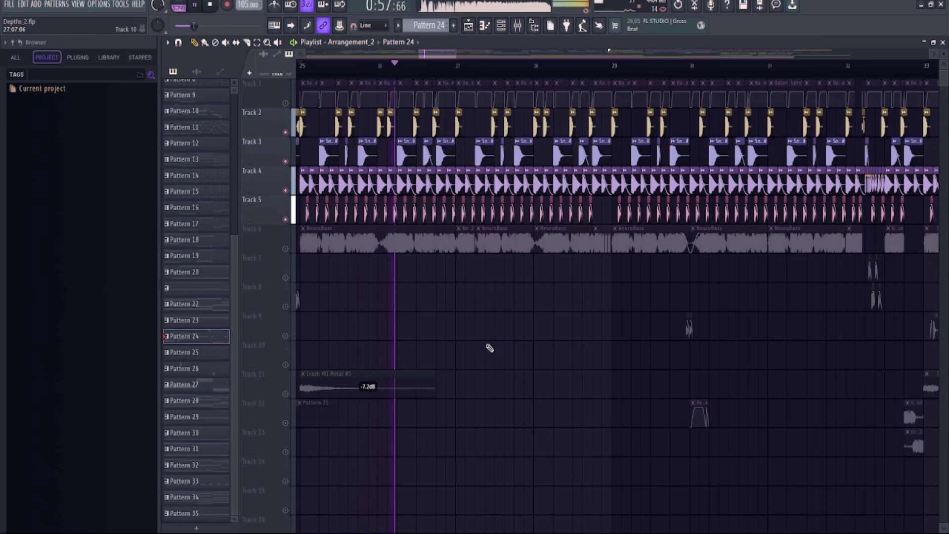
- Turn Track 7 and Track 13's Riser1 back on during playback
left_click(285, 278)
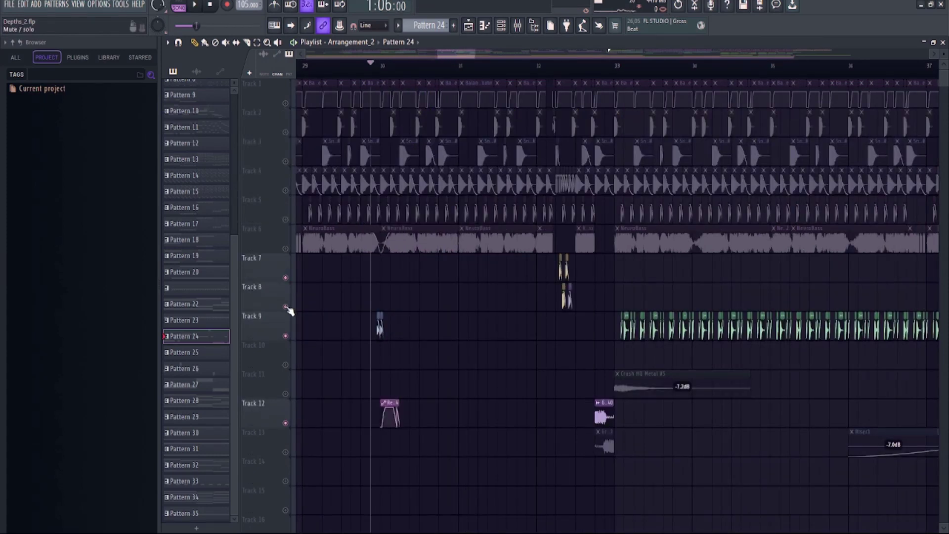
key("space")
left_click(285, 452)
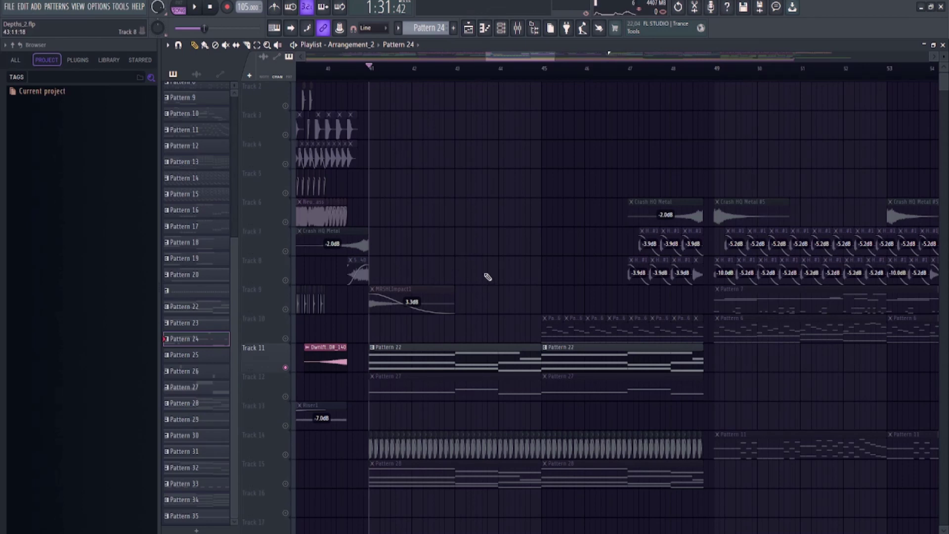
scroll(523, 61, "up", 2)
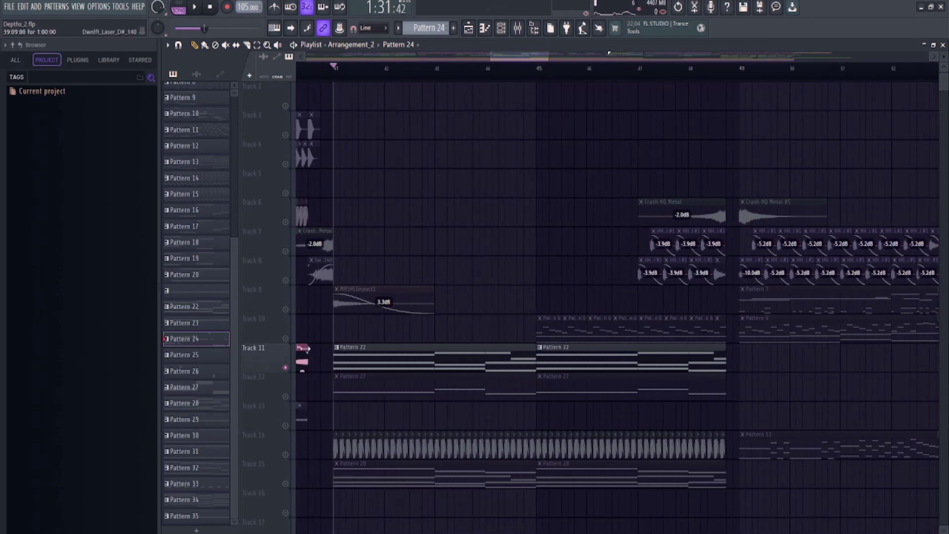
- Play the outro from bar 41 twice, returning to bar 41 each time
key("space")
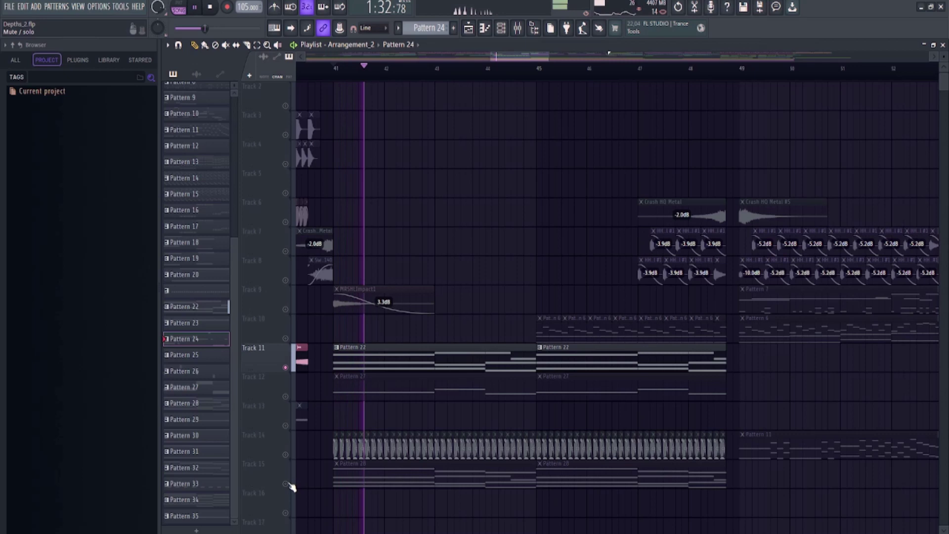
key("space")
scroll(304, 445, "down", 2)
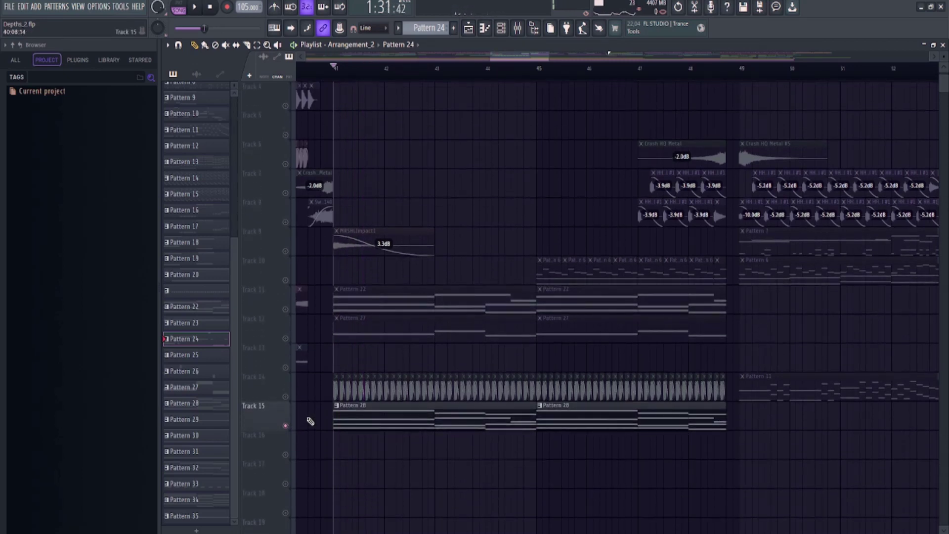
key("space")
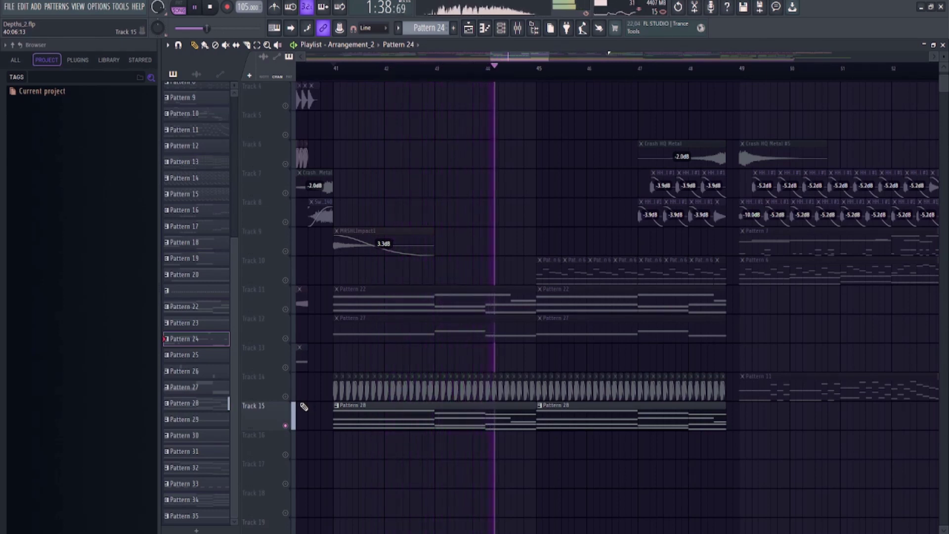
key("space")
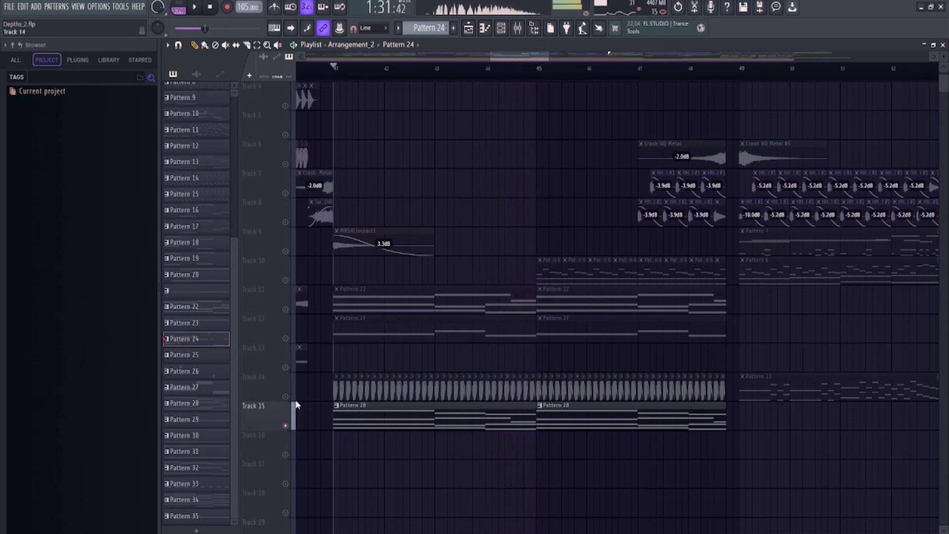
- Play Track 14 soloed, then switch the solo to Track 12's Pattern 27 clips
right_click(288, 397)
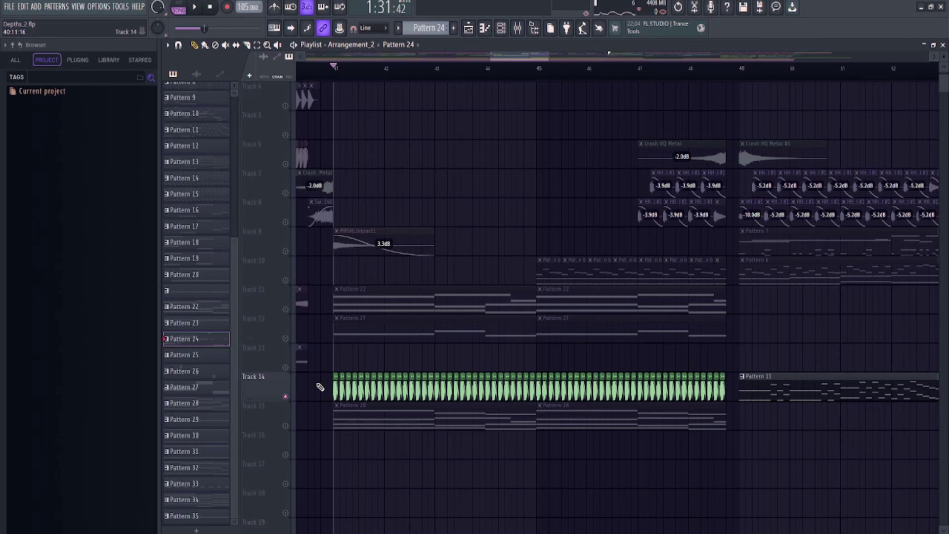
key("space")
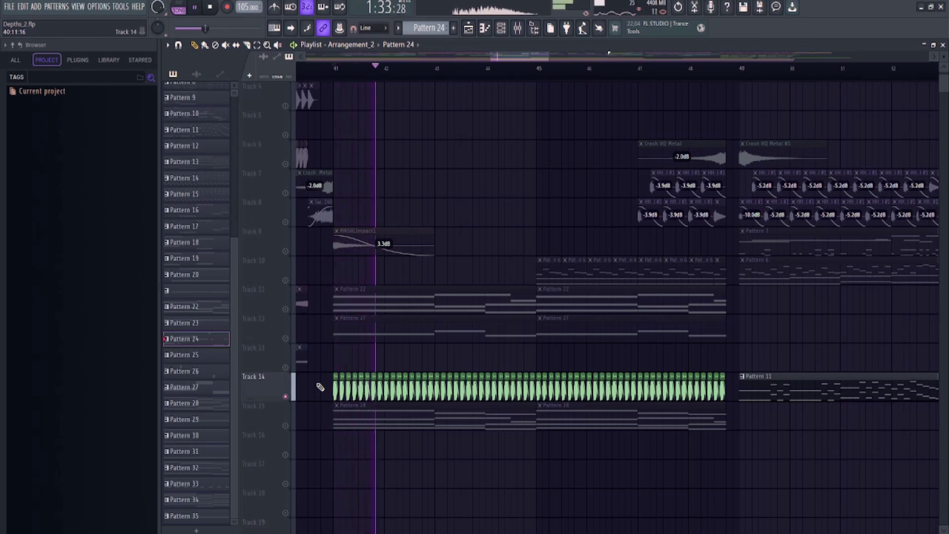
key("space")
right_click(288, 342)
key("space")
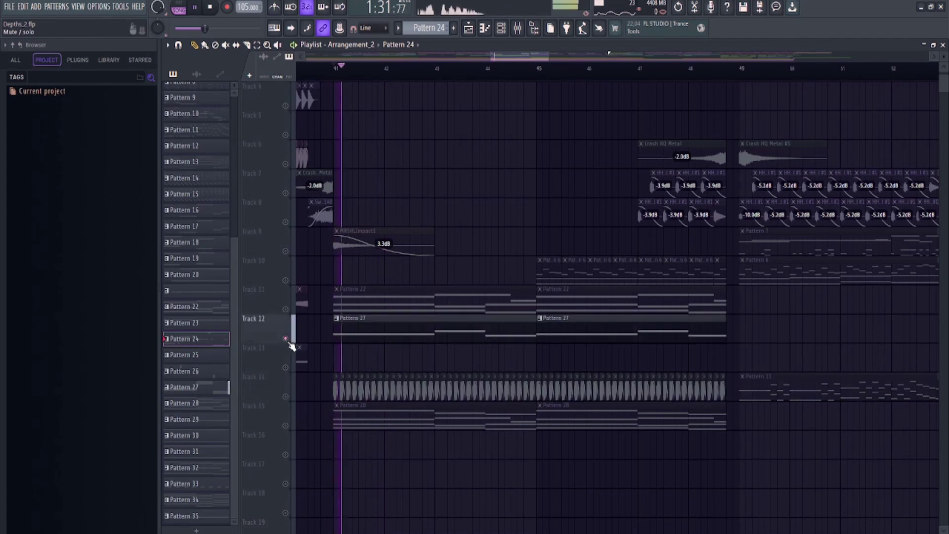
scroll(334, 394, "down", 4)
scroll(329, 393, "up", 4)
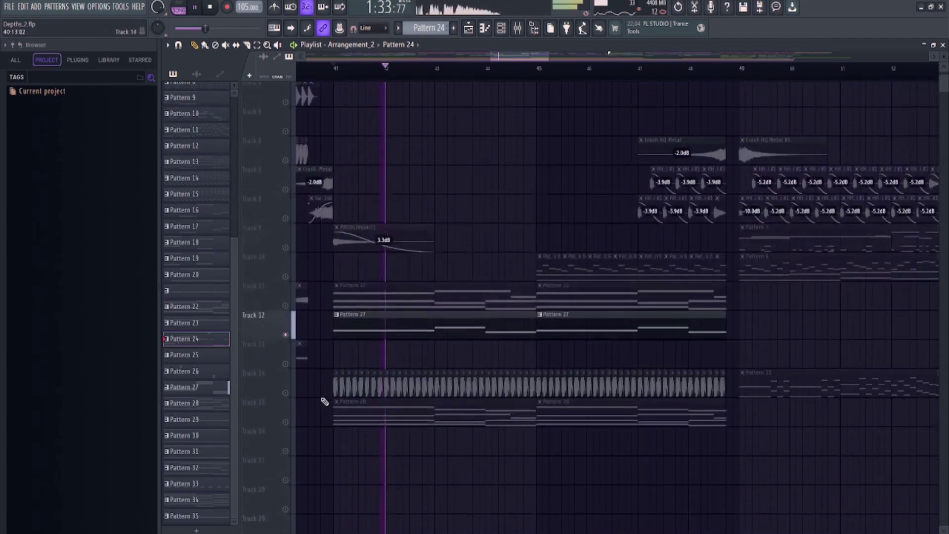
scroll(316, 395, "down", 2)
scroll(316, 397, "down", 5)
scroll(329, 381, "down", 1)
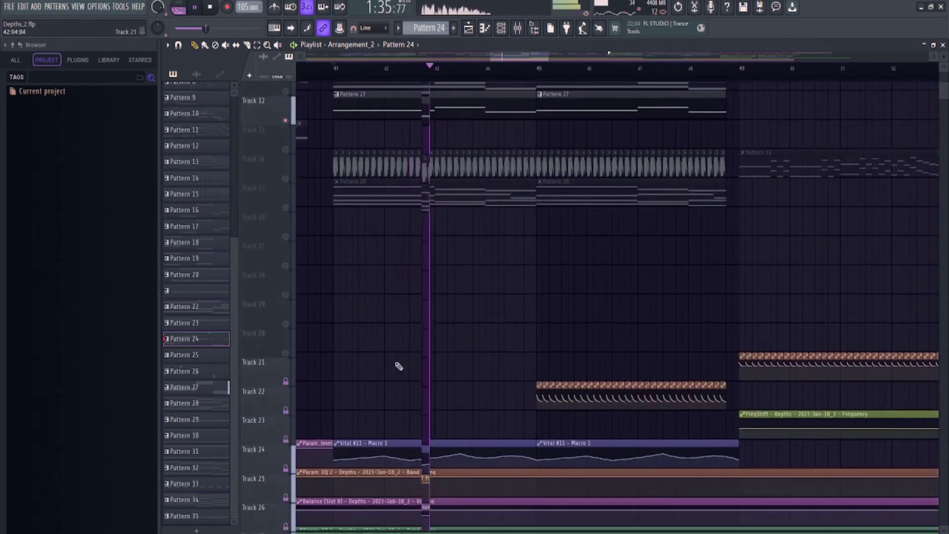
scroll(322, 415, "down", 1)
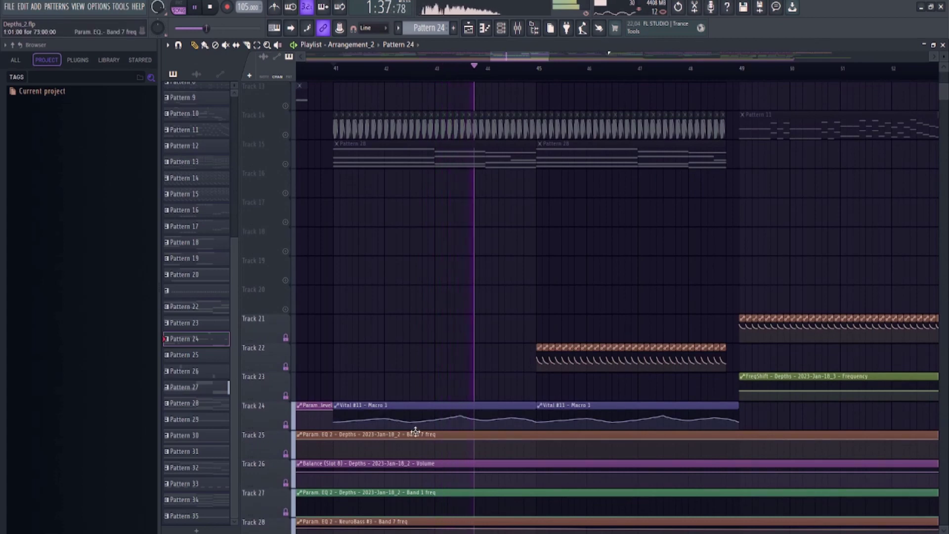
scroll(393, 423, "up", 4)
scroll(334, 467, "up", 3)
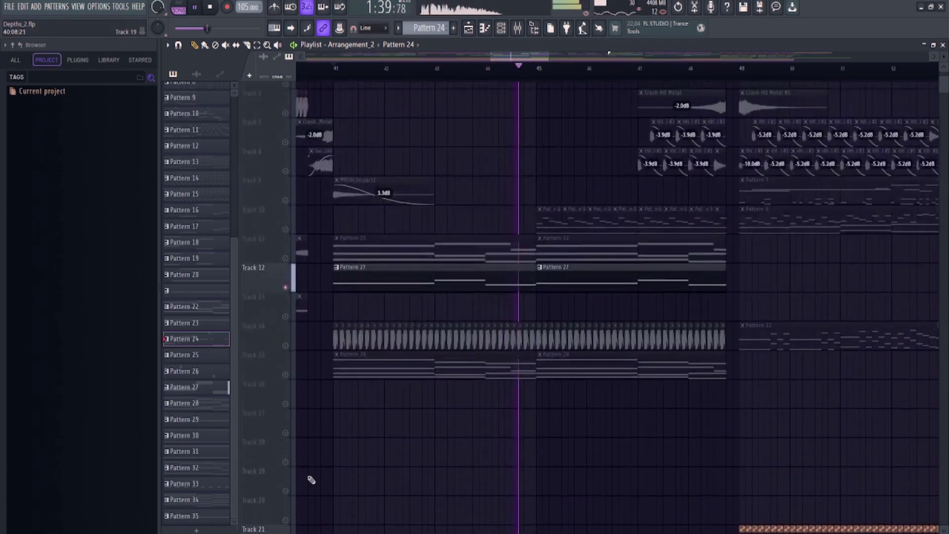
scroll(297, 407, "up", 4)
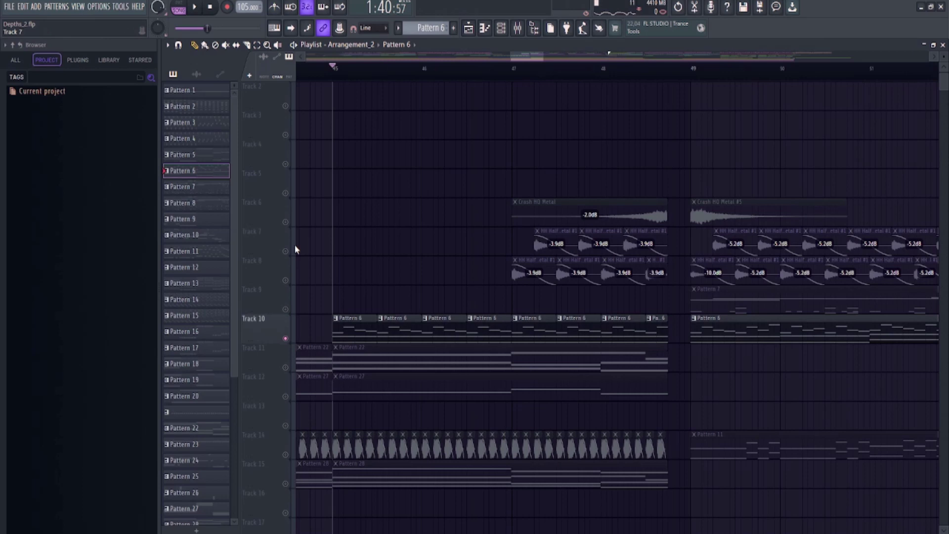
- Open Pattern 6's Dark Star Metal notes and play the melody
double_click(346, 320)
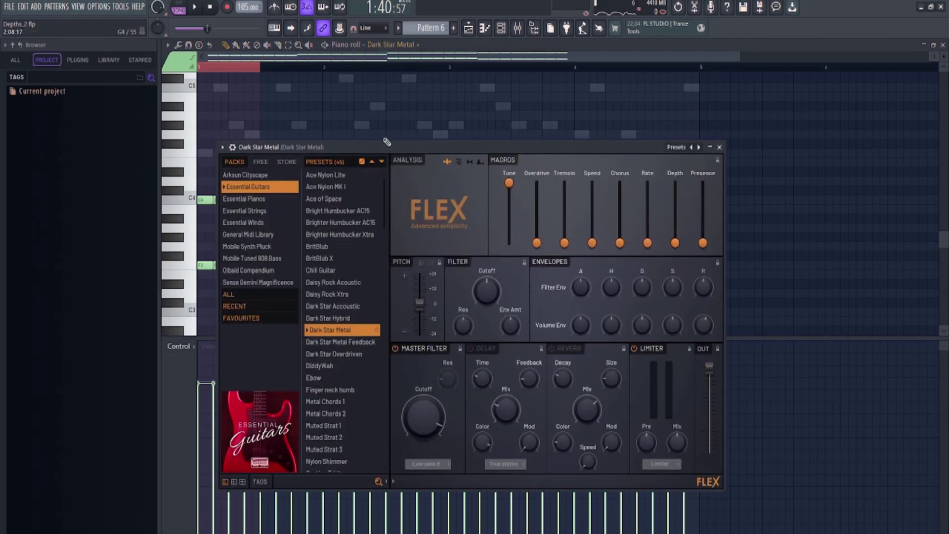
key("space")
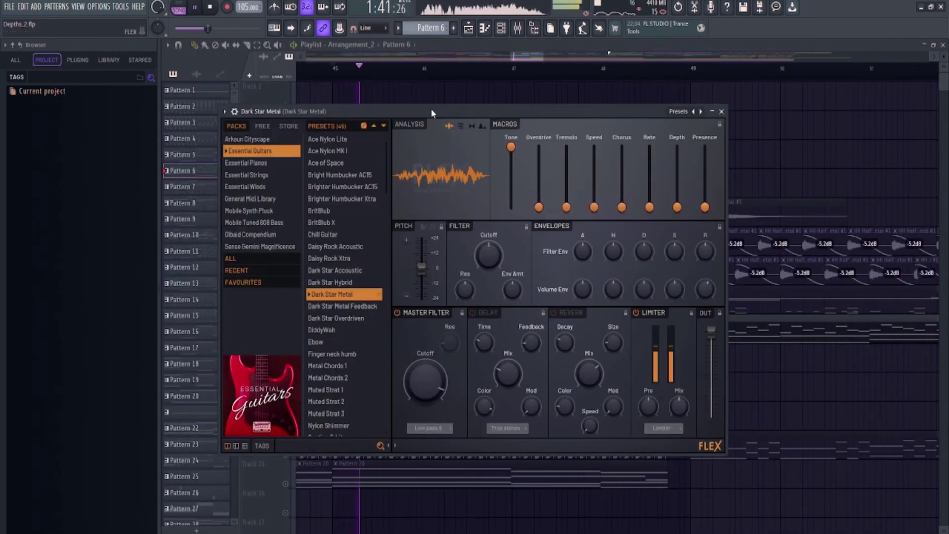
scroll(510, 290, "down", 3)
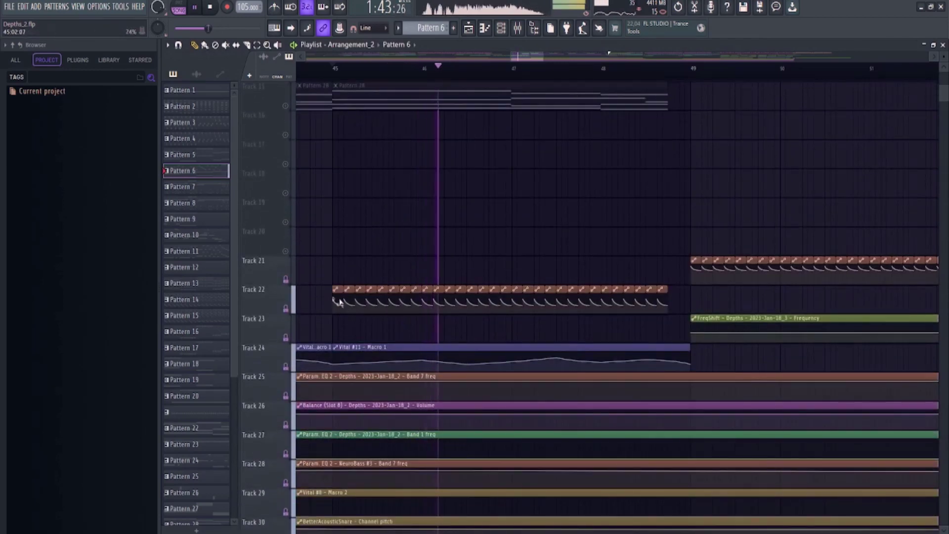
- Stop playback, open the mixer, then play the drop from about bar 47
key("space")
left_click(518, 32)
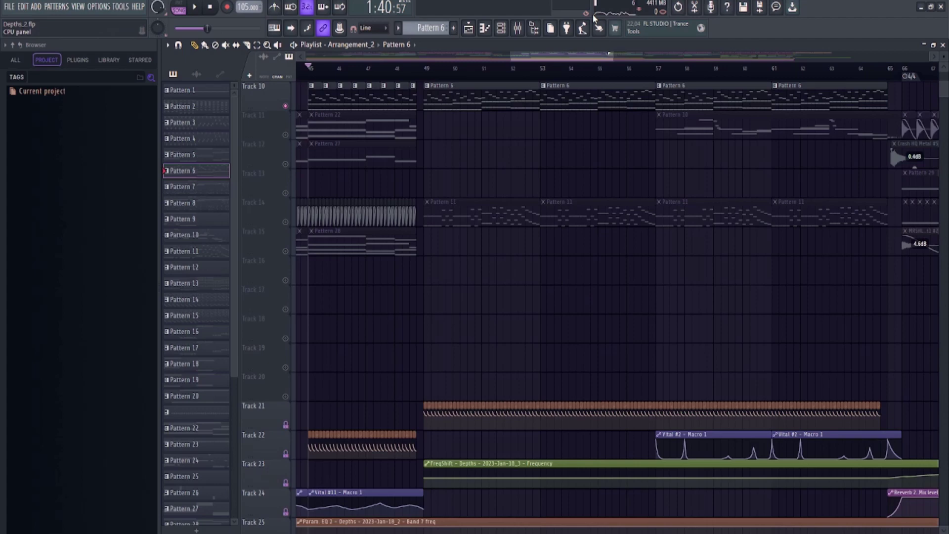
scroll(387, 440, "up", 2, "ctrl")
scroll(556, 118, "down", 1)
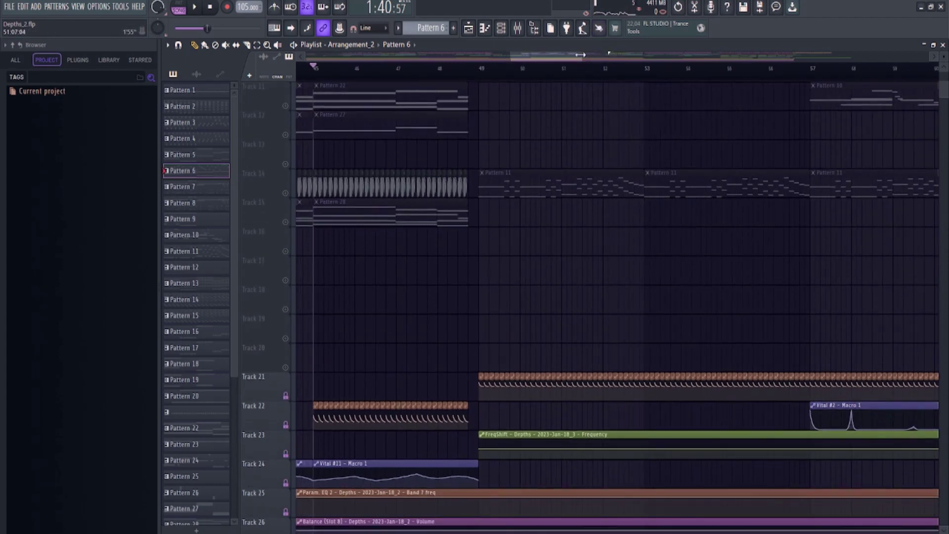
scroll(693, 344, "up", 5)
scroll(744, 388, "down", 1, "ctrl")
scroll(688, 298, "down", 5)
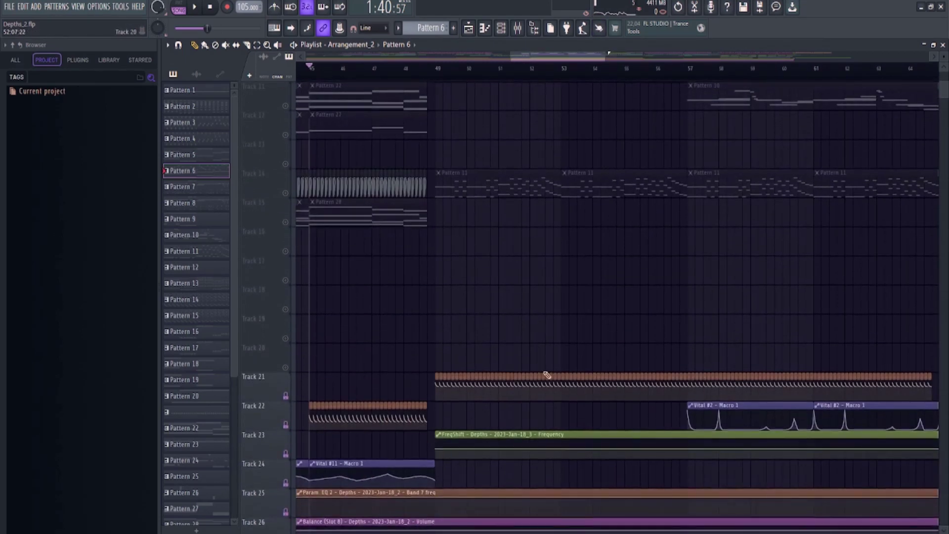
scroll(547, 376, "up", 5)
left_click(373, 69)
key("space")
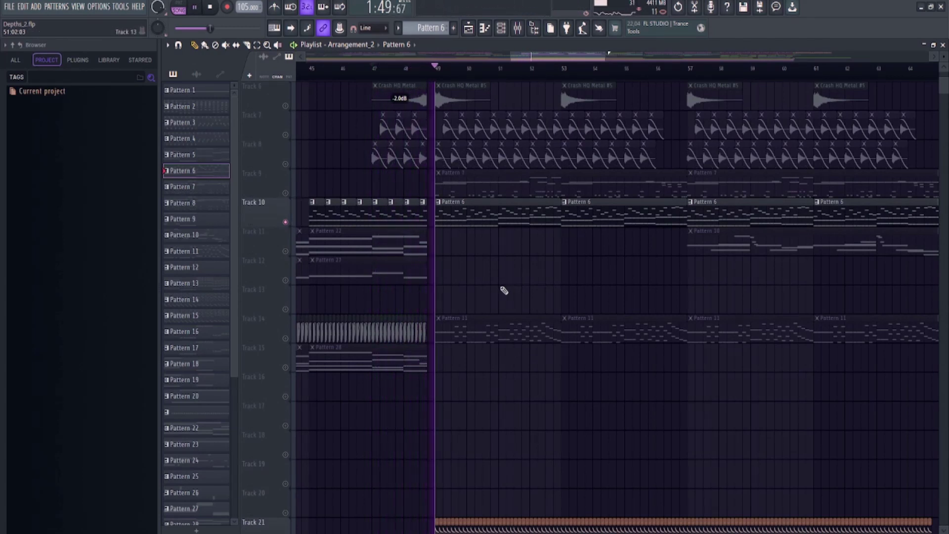
scroll(511, 298, "up", 1)
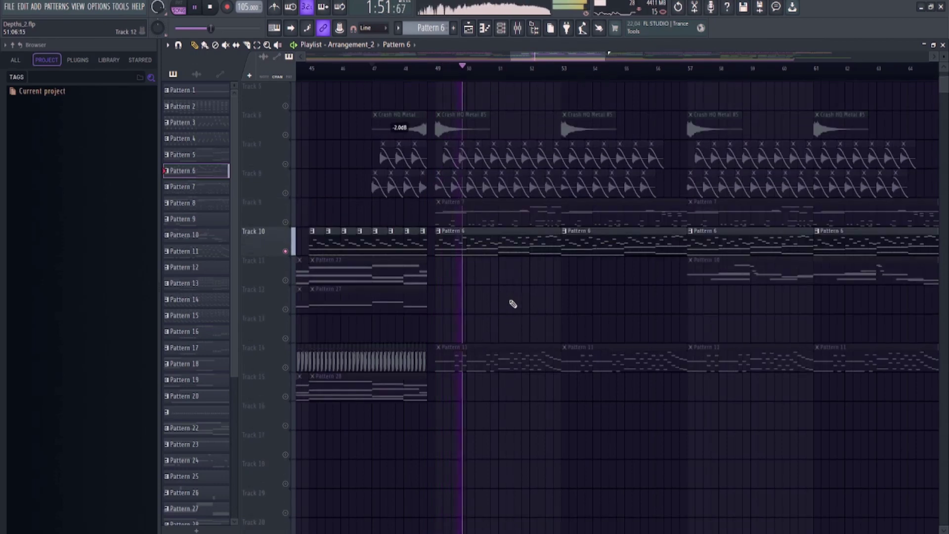
scroll(509, 302, "down", 7)
scroll(446, 385, "up", 5)
scroll(491, 435, "up", 4)
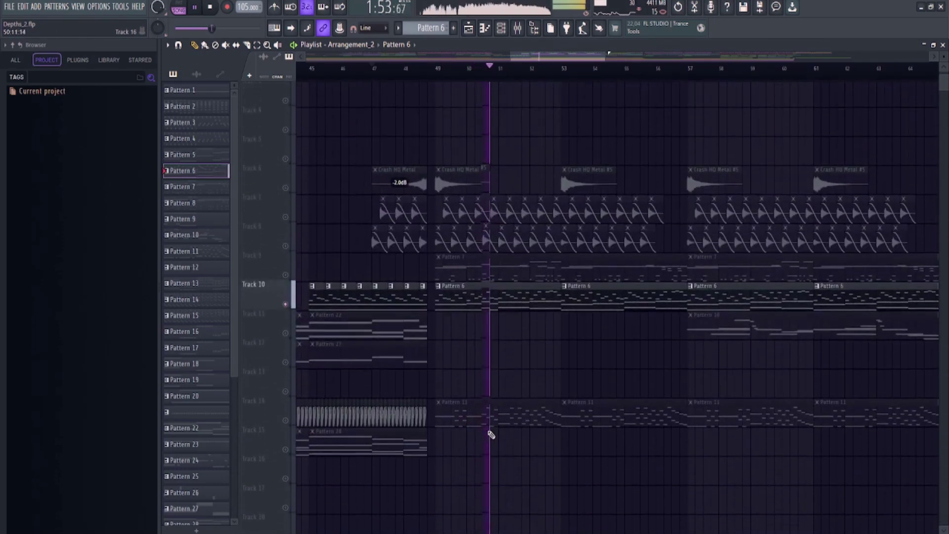
scroll(490, 385, "up", 1)
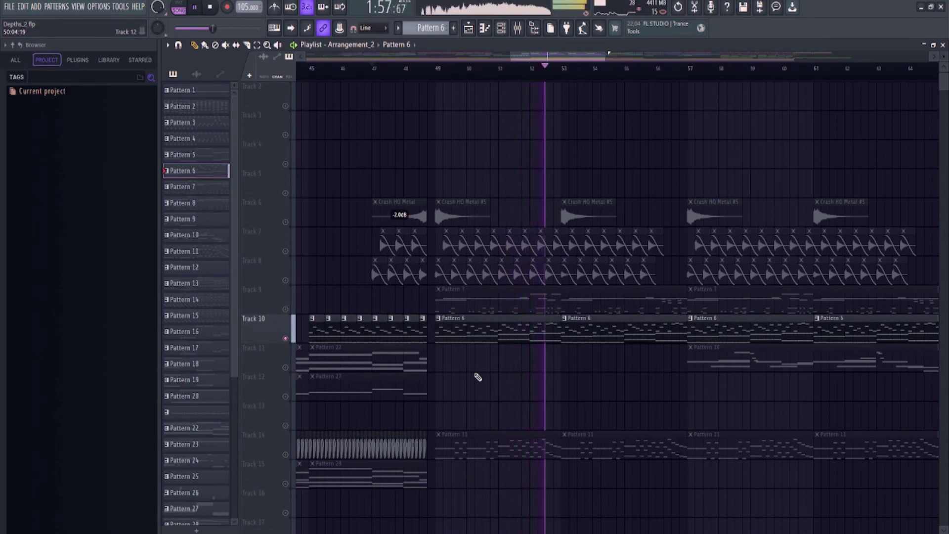
- Stop playback and view Pattern 7's crash, ride and snare notes from Track 9
key("space")
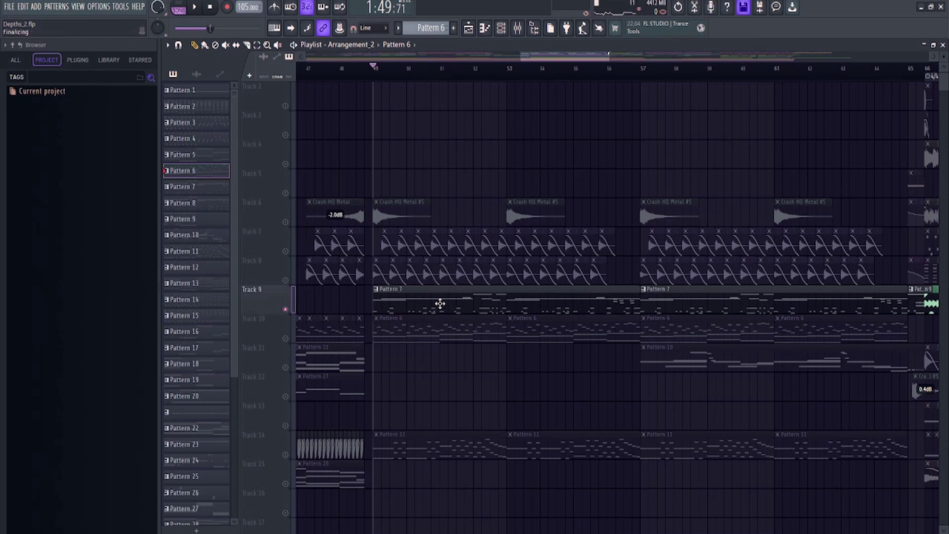
double_click(440, 304)
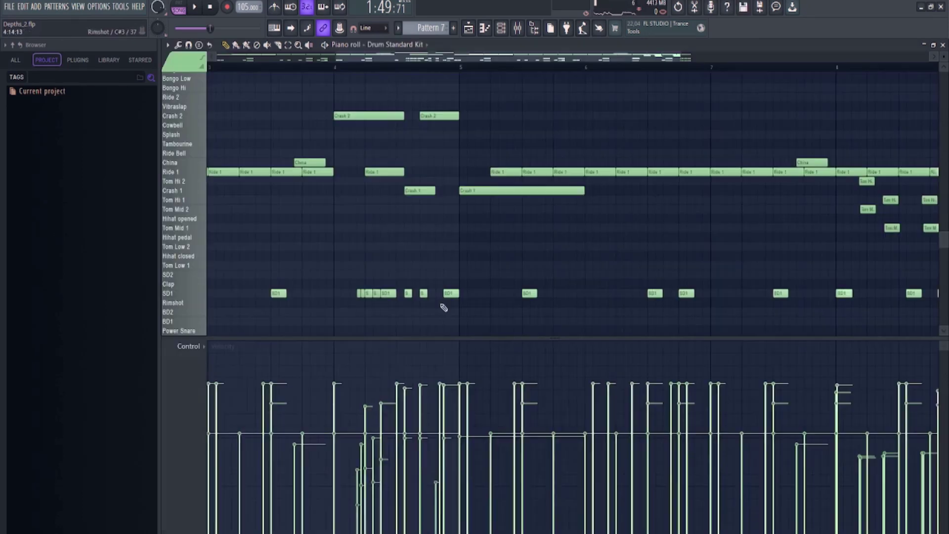
left_click(393, 46)
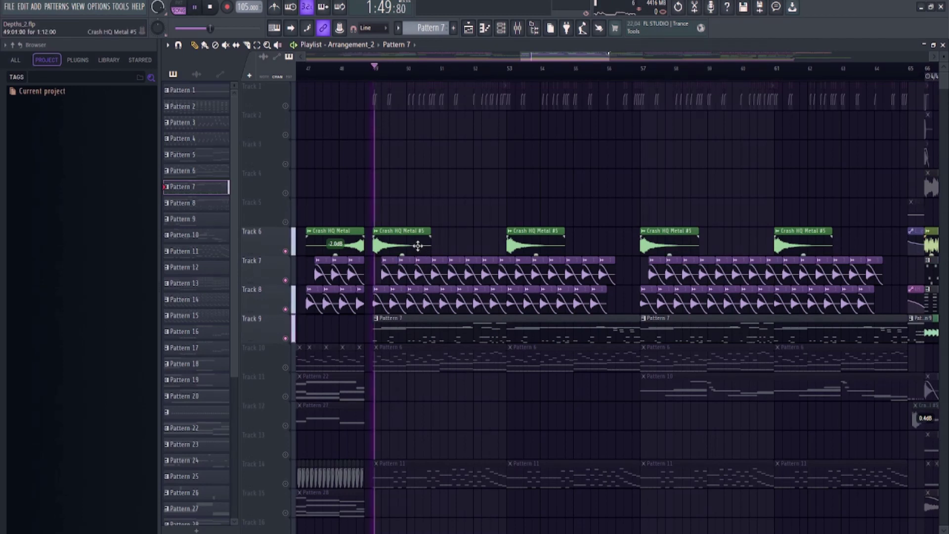
scroll(415, 197, "down", 1)
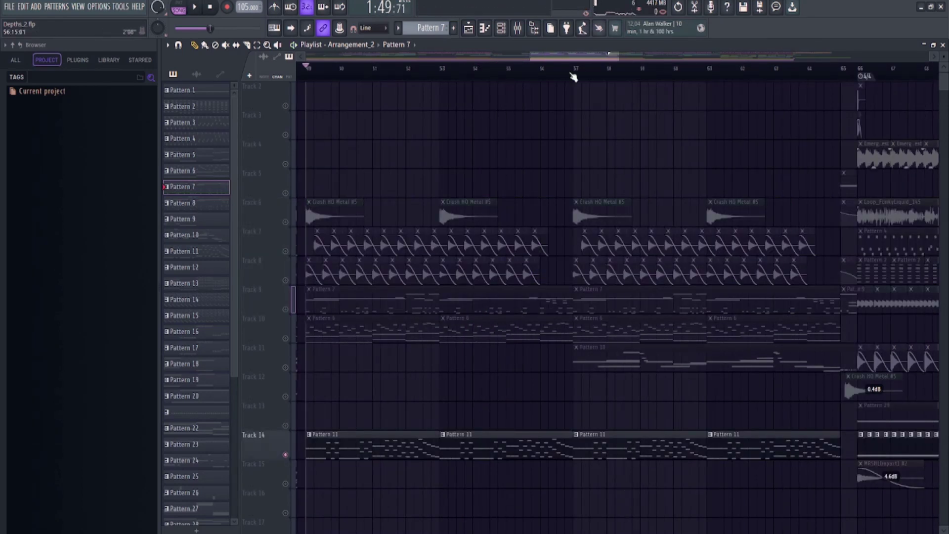
scroll(564, 306, "down", 5, "ctrl")
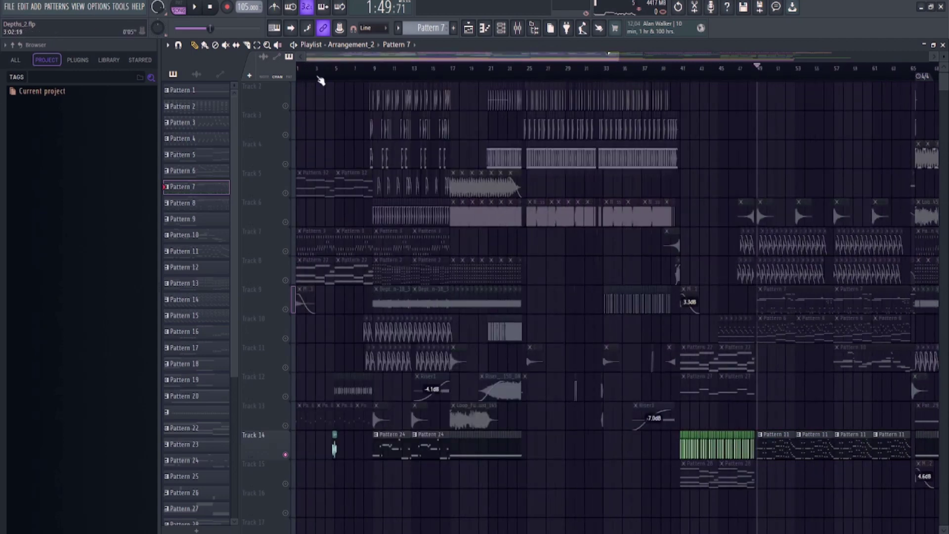
- Zoom to bars 49–67 and play from bar 57 through the hi-hats and automation lanes
left_click_drag(308, 58, 534, 91)
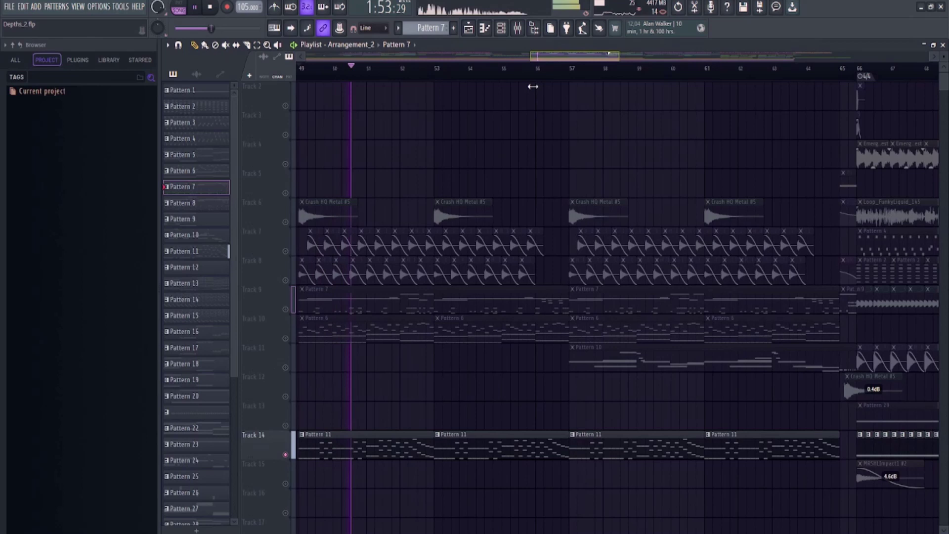
key("space")
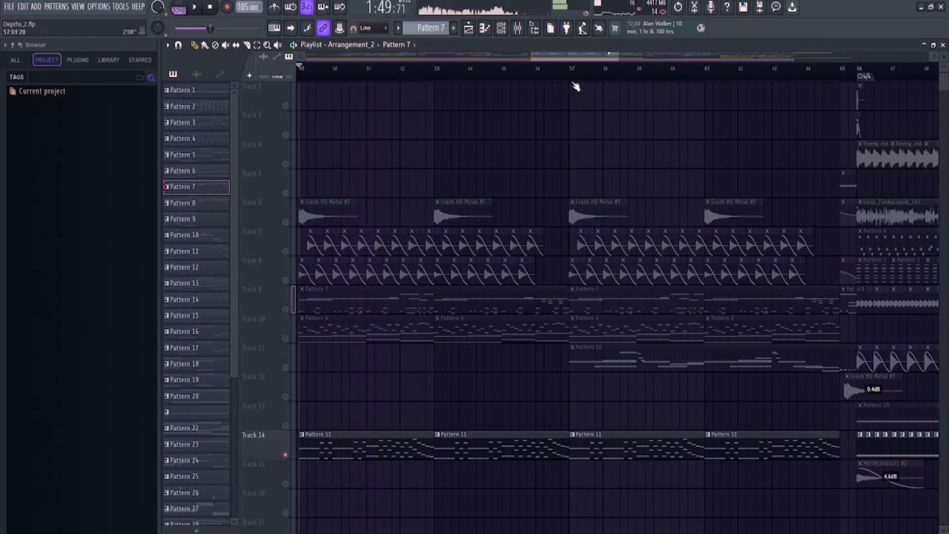
left_click_drag(565, 77, 573, 70)
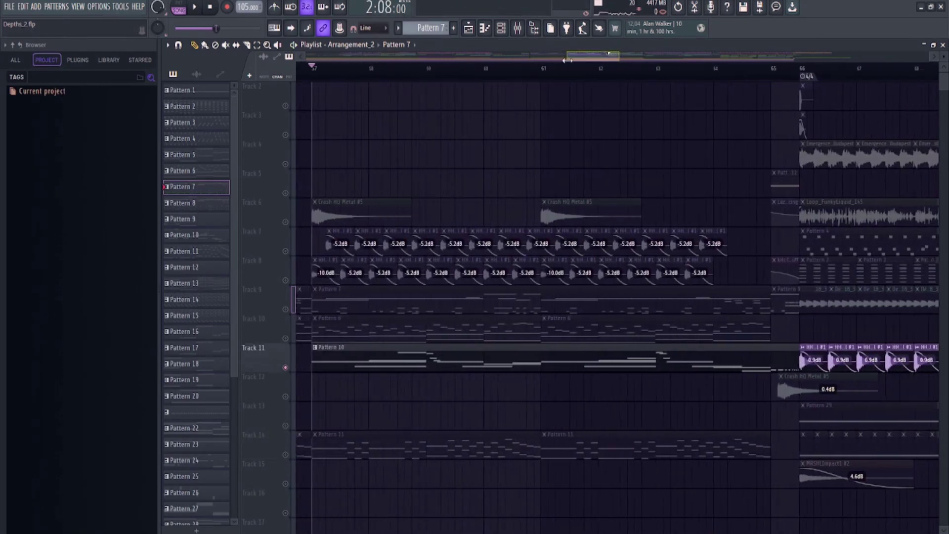
scroll(490, 276, "up", 1)
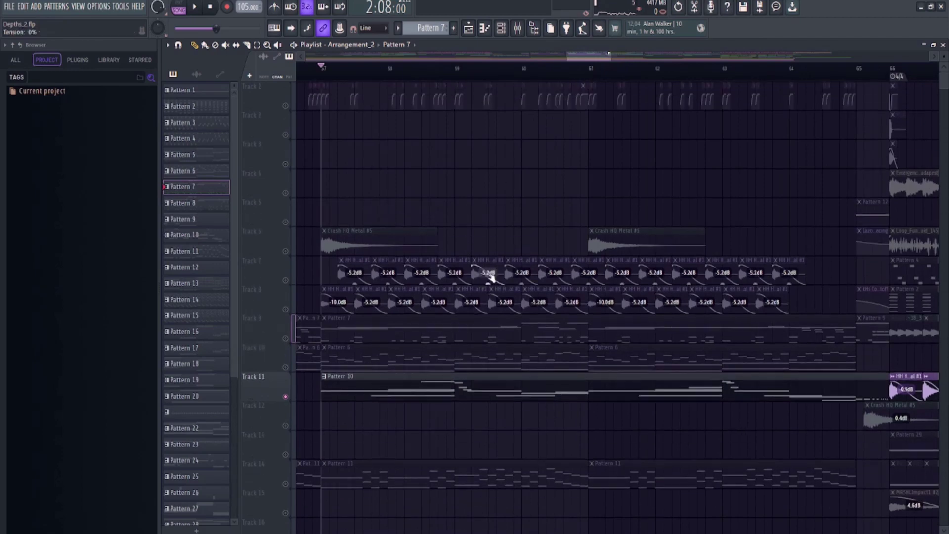
key("space")
scroll(573, 429, "down", 7)
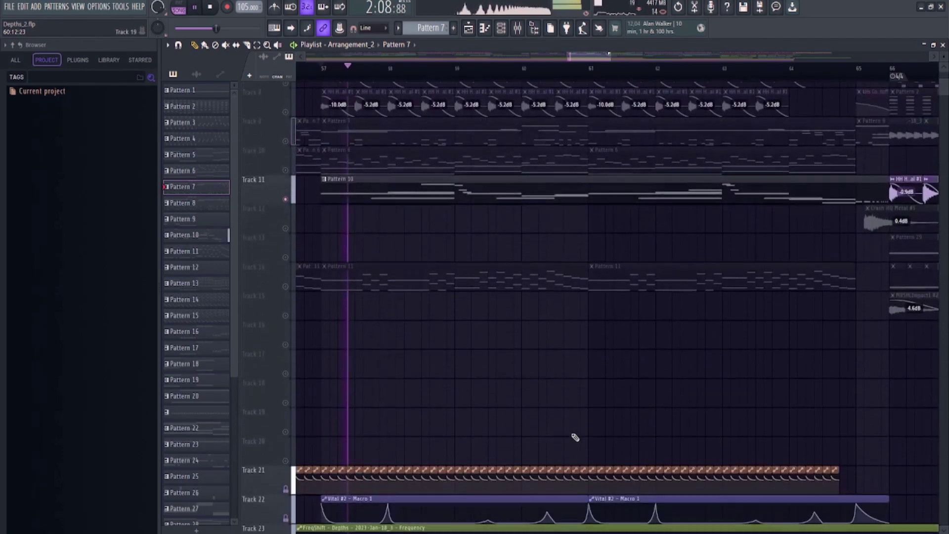
scroll(571, 432, "down", 6)
scroll(566, 433, "down", 1)
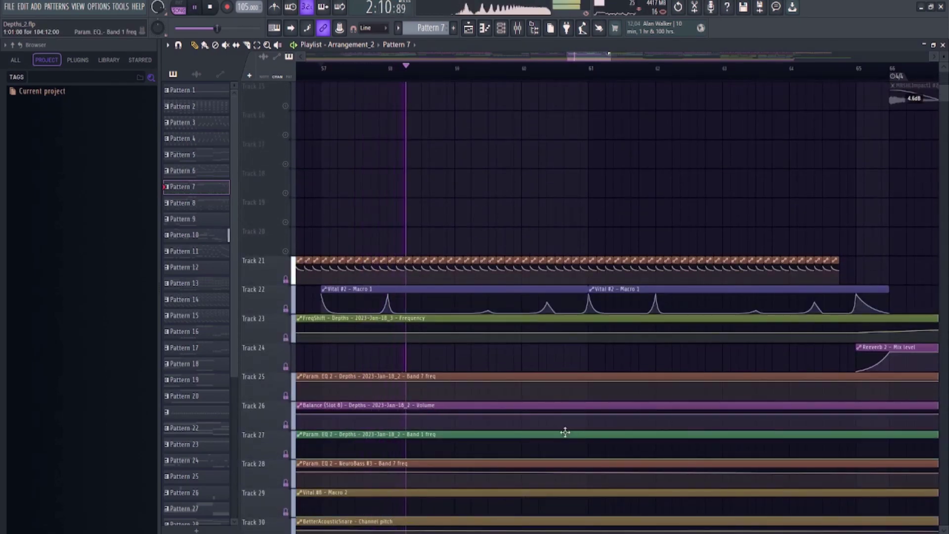
scroll(564, 433, "up", 11)
scroll(590, 505, "up", 1)
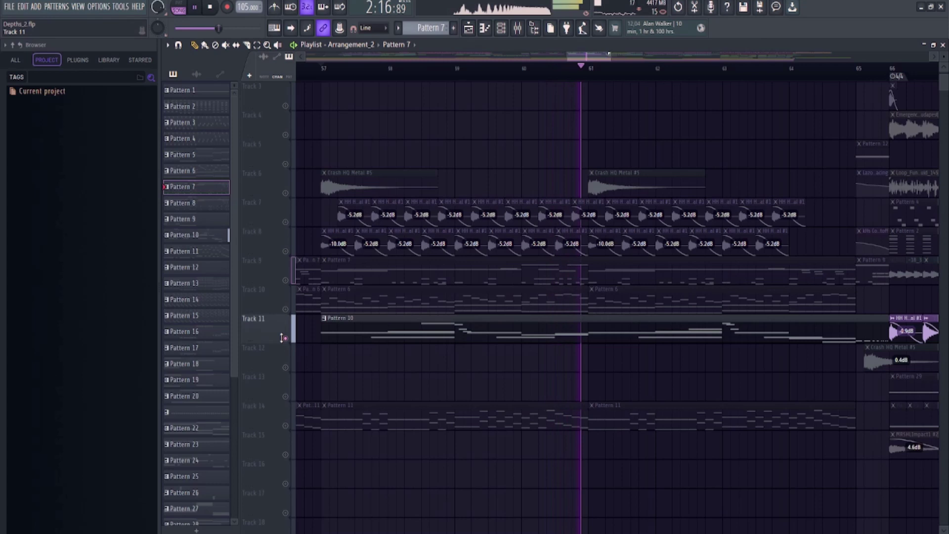
key("space")
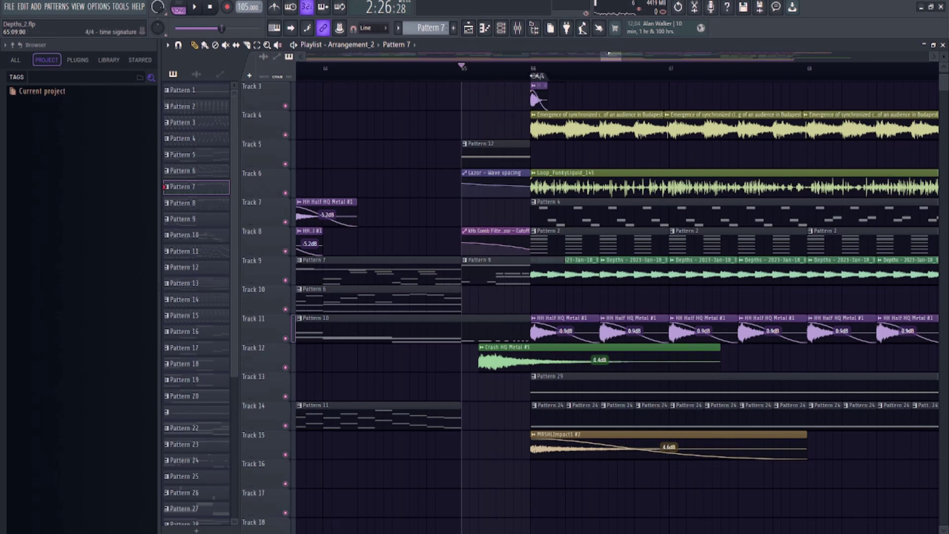
- Solo Track 5 with Tracks 6 and 8 re-enabled to hear the Pattern 12 and Lazor build
key("space")
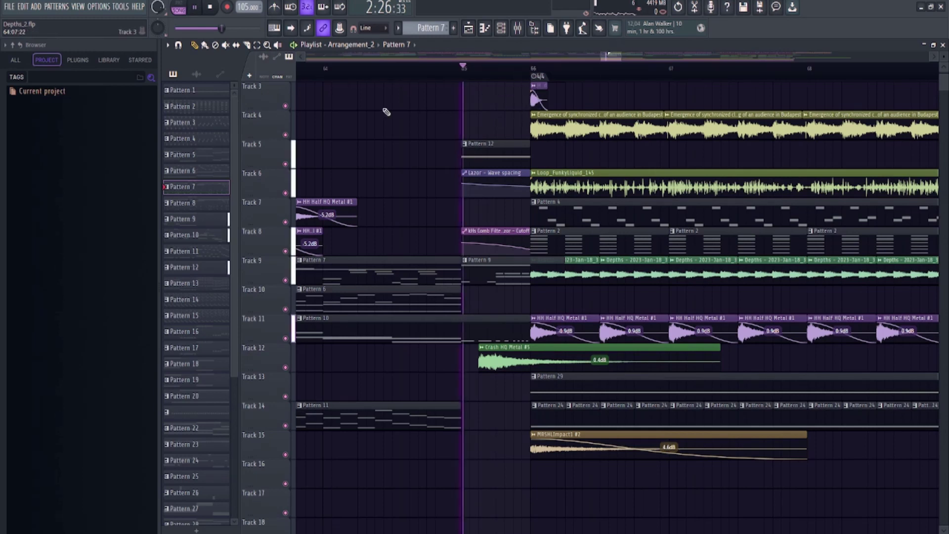
key("space")
right_click(285, 164)
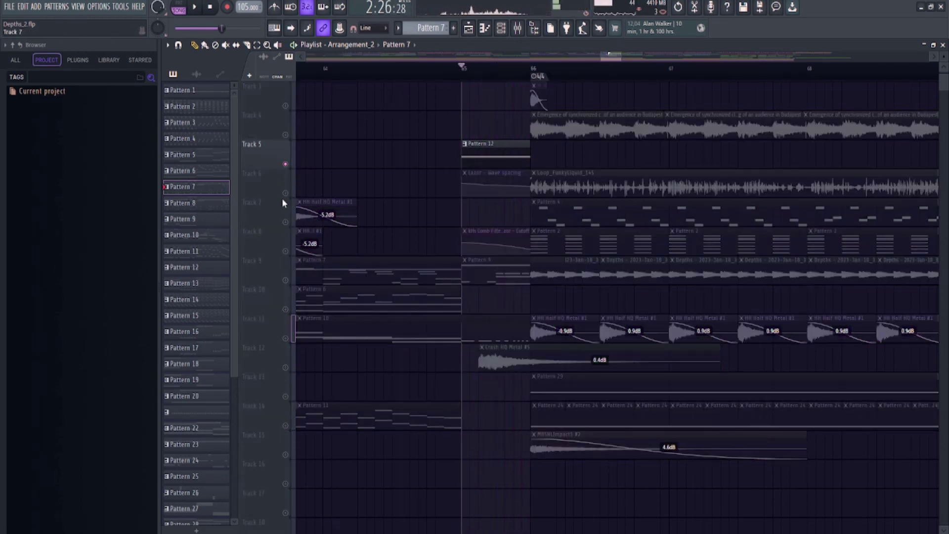
left_click(285, 193)
left_click(285, 251)
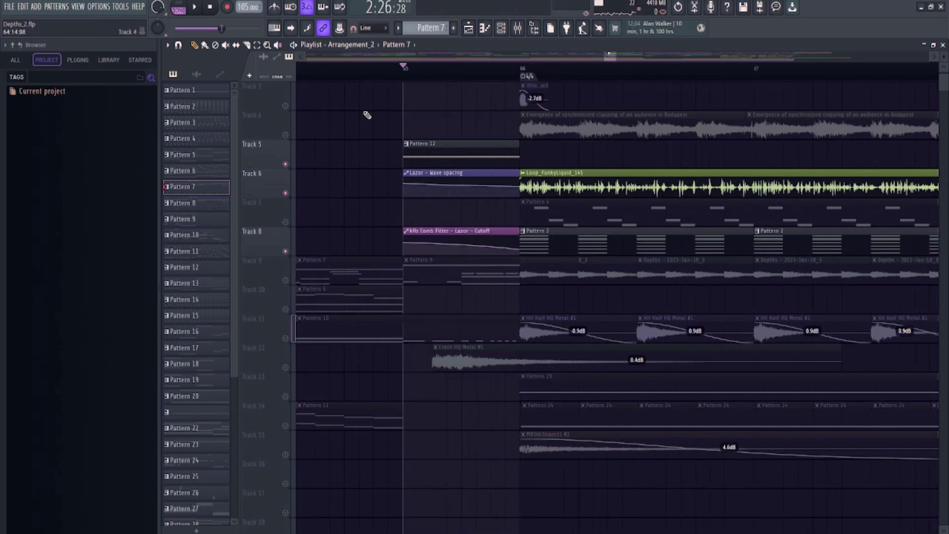
left_click(501, 28)
scroll(474, 213, "down", 1)
scroll(474, 371, "down", 8)
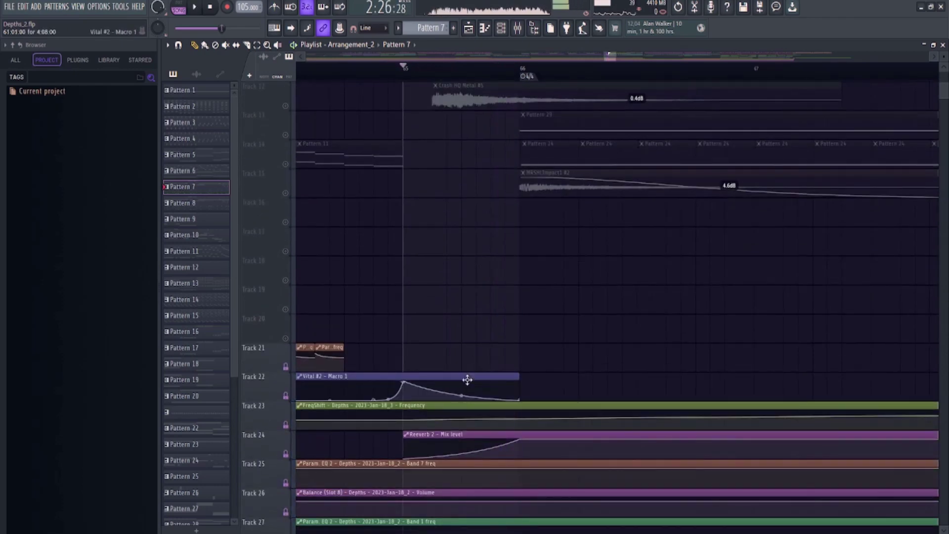
scroll(468, 384, "up", 3)
scroll(470, 383, "up", 3)
scroll(470, 384, "up", 3)
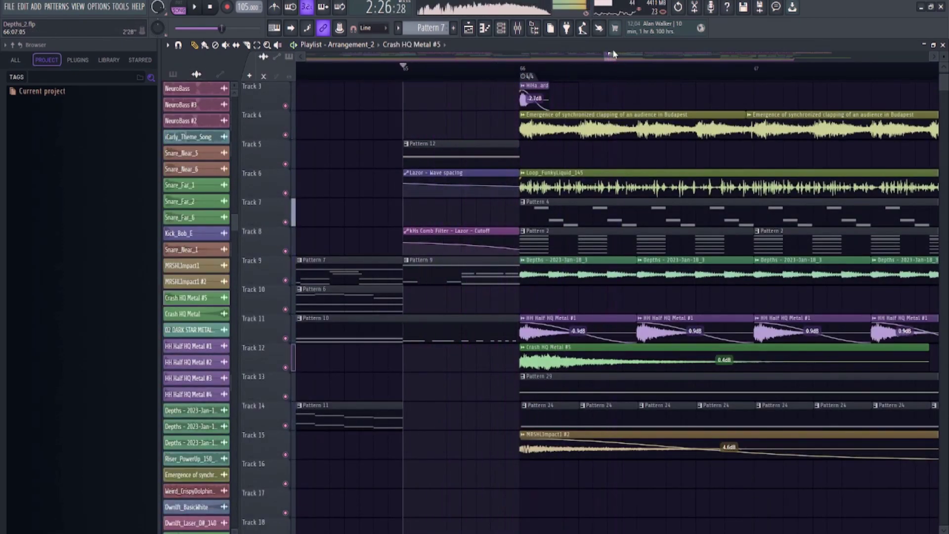
mouse_move(612, 56)
left_mouse_down()
mouse_move(625, 57)
mouse_move(714, 230)
left_mouse_up()
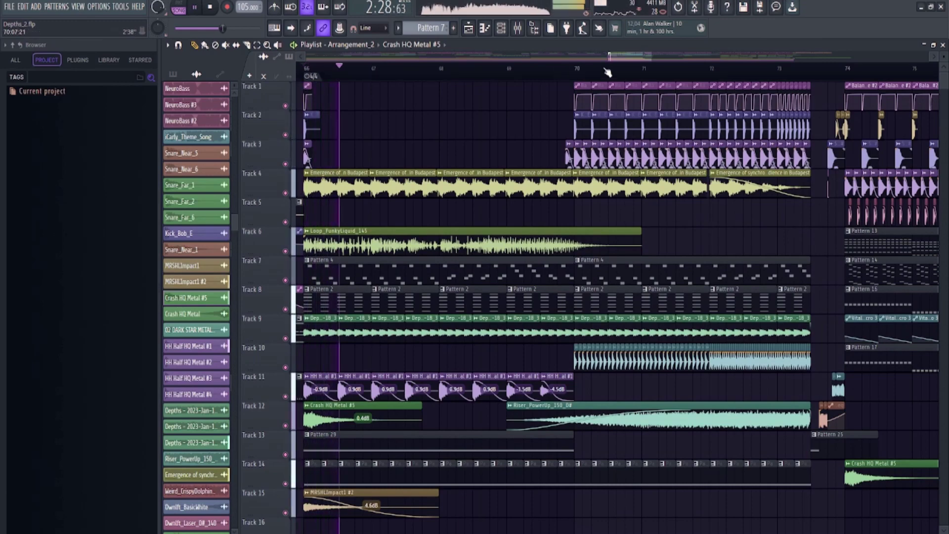
- Zoom out to the outro, solo Track 5, unmute Tracks 4, 3 and 2, and play
left_click_drag(650, 54, 540, 80)
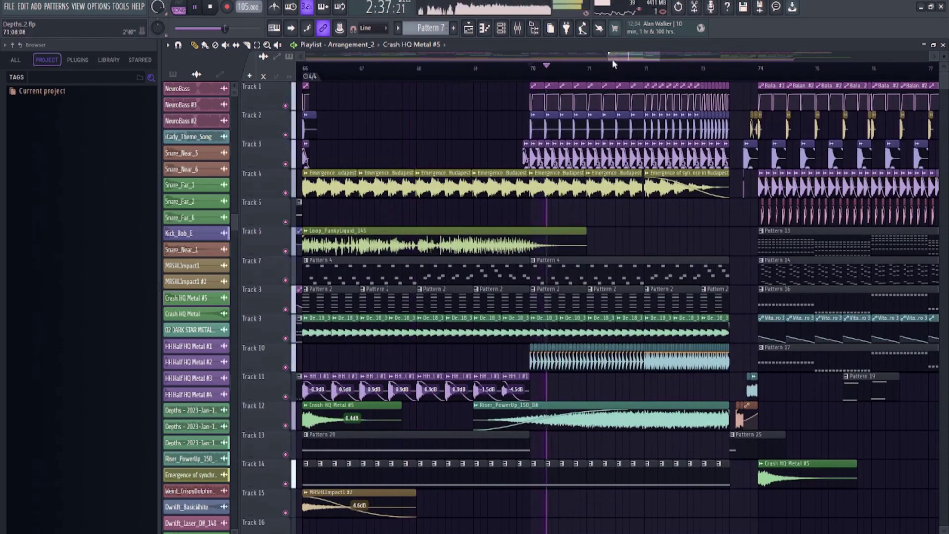
left_click_drag(606, 56, 626, 56)
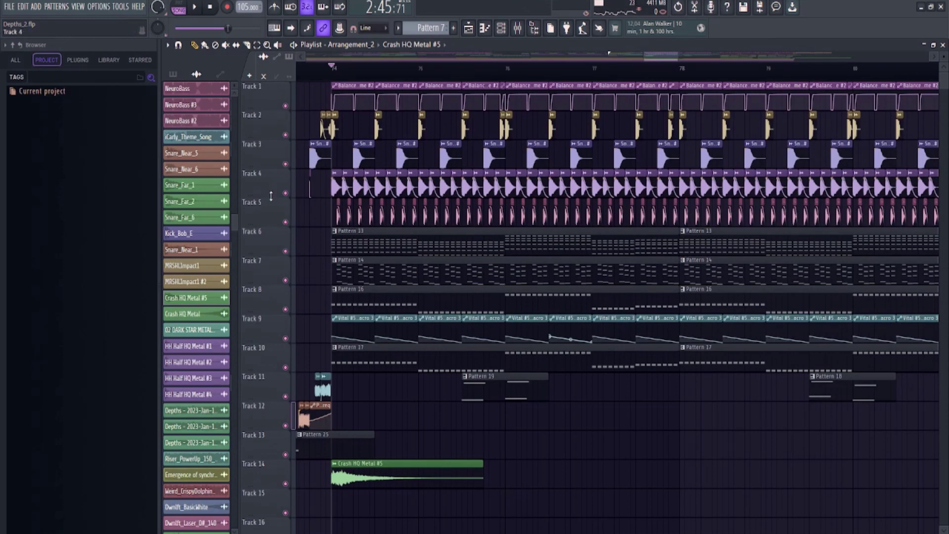
left_click(286, 222, "ctrl")
left_click(286, 193)
left_click(285, 164)
left_click(285, 136)
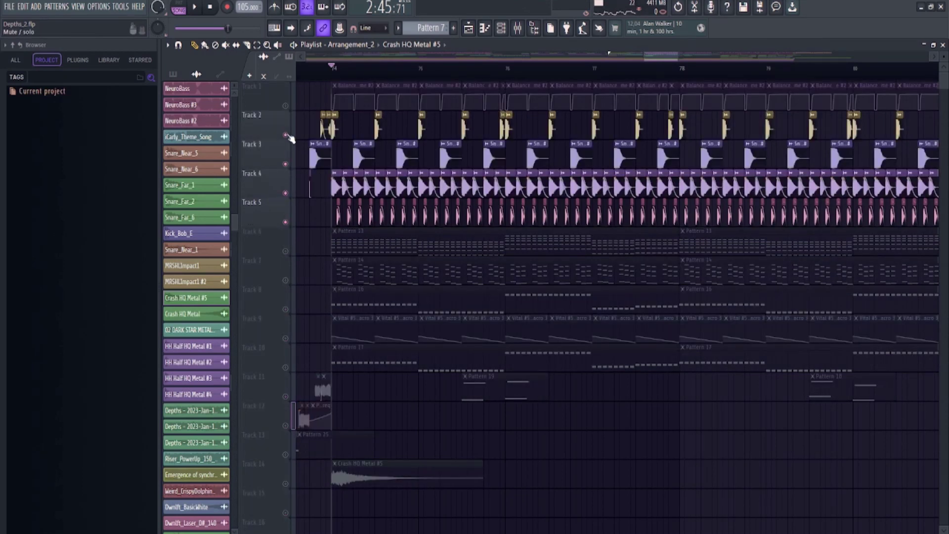
key("space")
key("space")
- Solo the Vital #3 track and play Pattern 13's notes in the piano roll
left_click(285, 250, "ctrl")
double_click(341, 241)
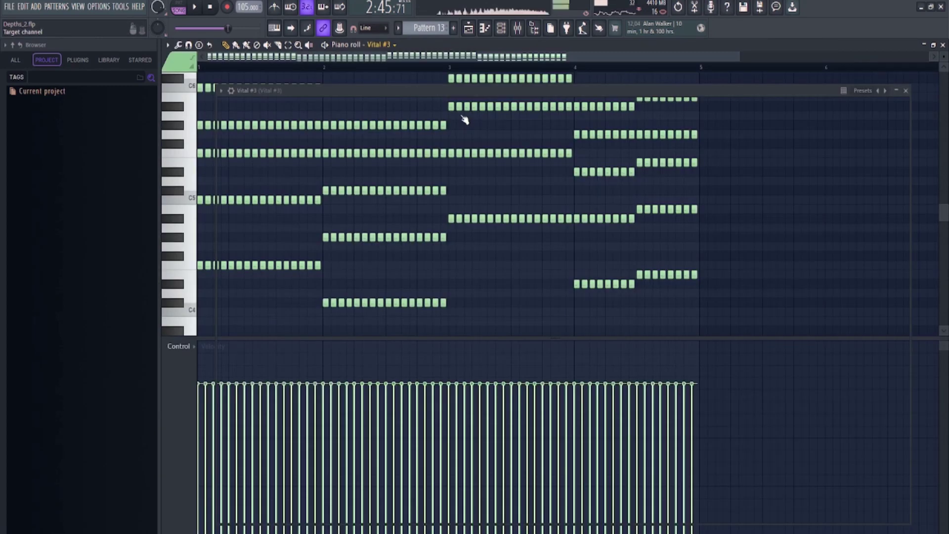
key("space")
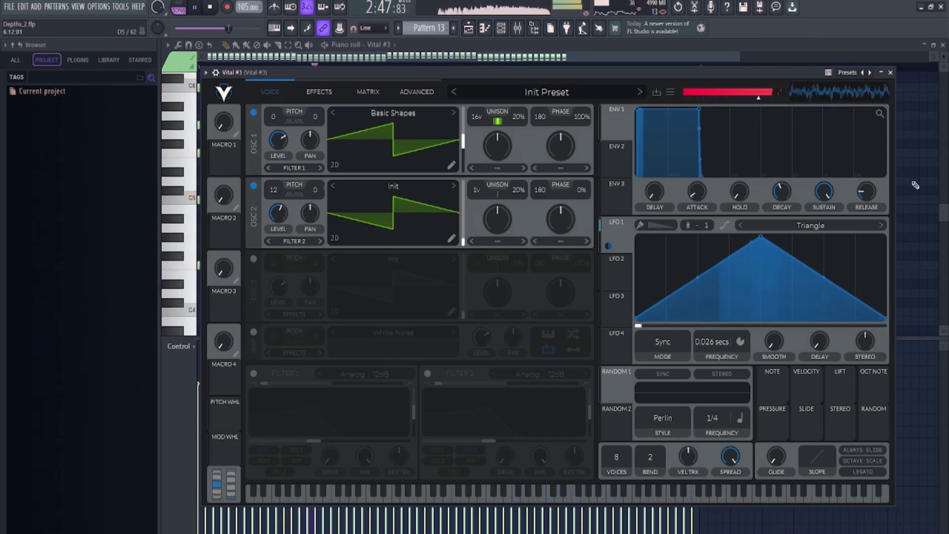
key("space")
- Loop bar 74 and play it with the mixer open, then hide the mixer for the channel rack
left_click(517, 28)
scroll(556, 190, "down", 5)
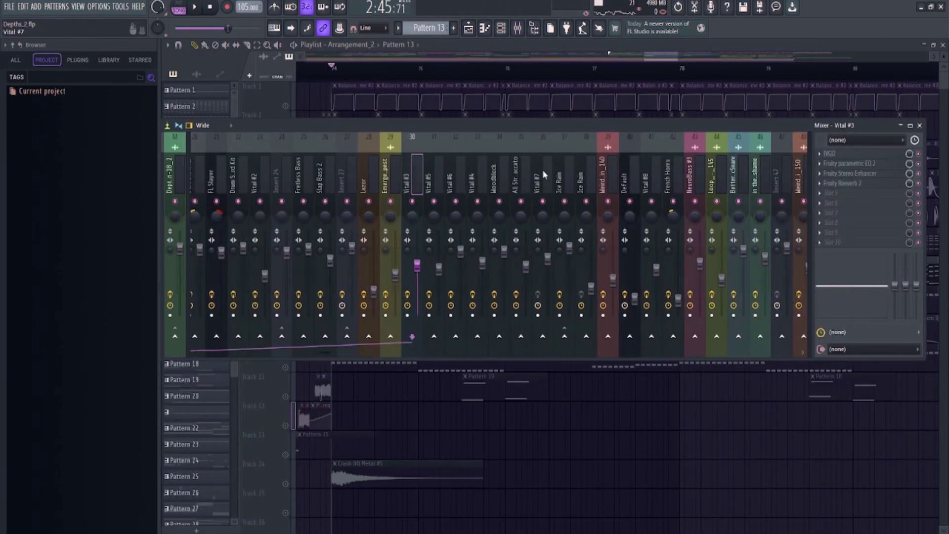
scroll(542, 170, "down", 1)
key("space")
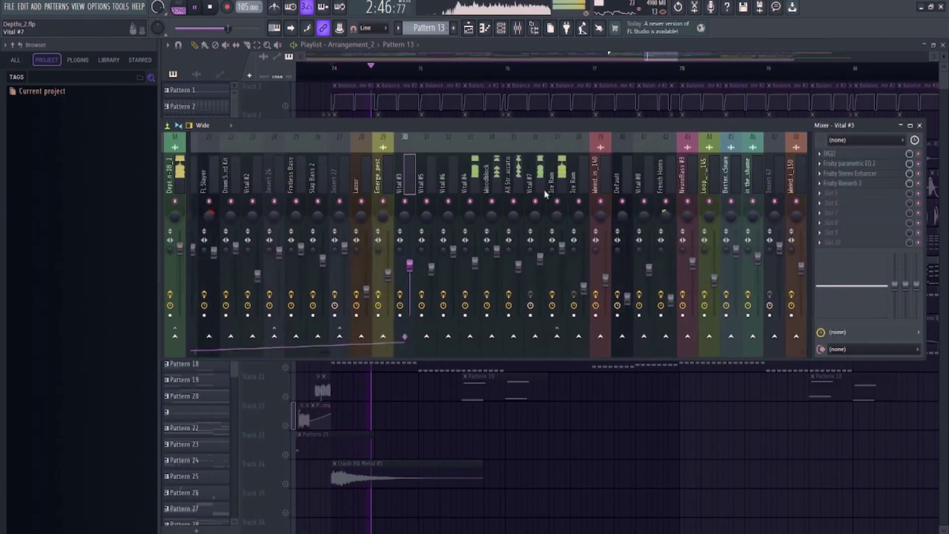
left_click_drag(333, 67, 417, 67)
key("F9")
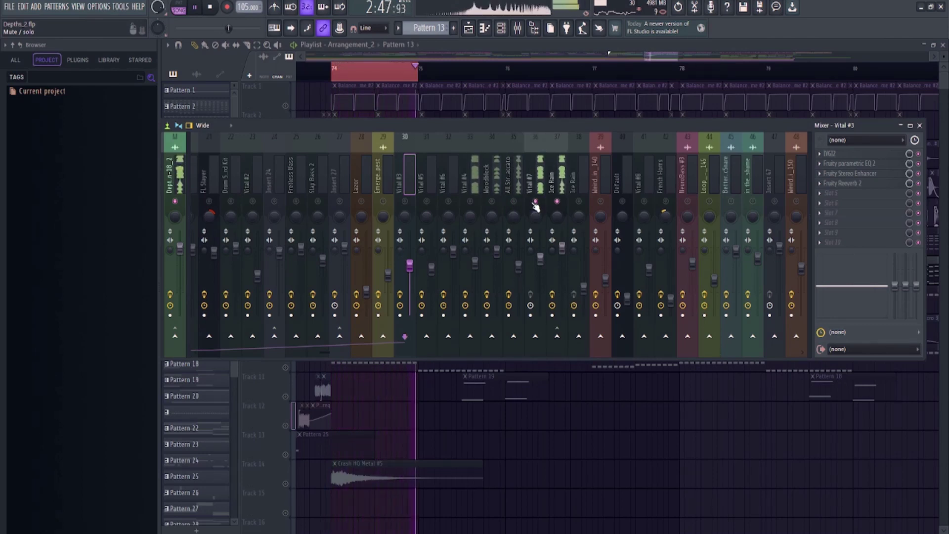
key("F9")
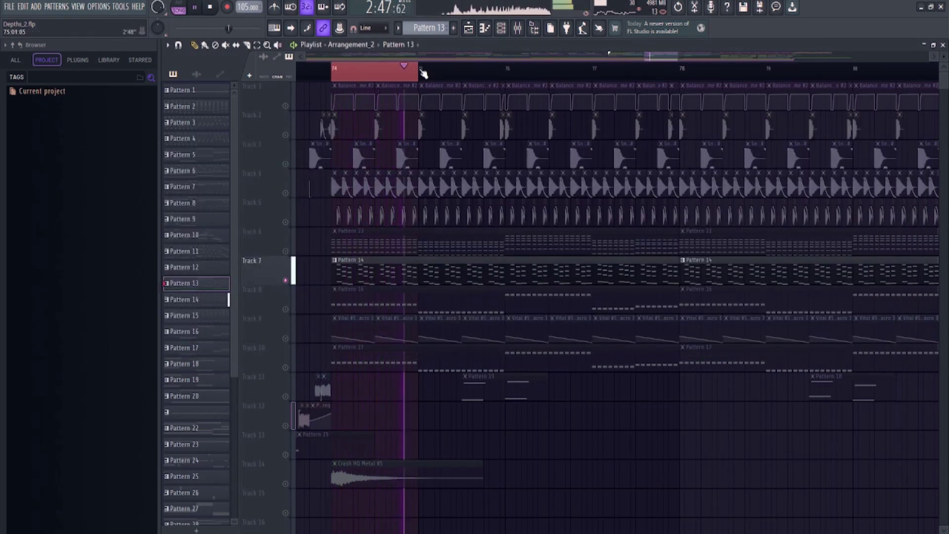
left_click(296, 304)
left_click(501, 27)
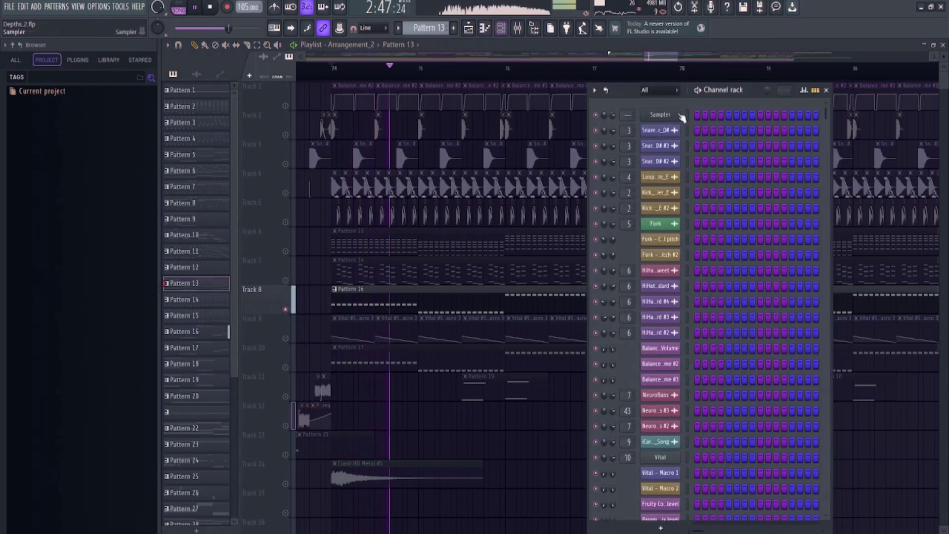
- From Pattern 16, open Vital #5's Skillet patch effects and toggle Distortion off and back on
key("F6")
double_click(494, 289)
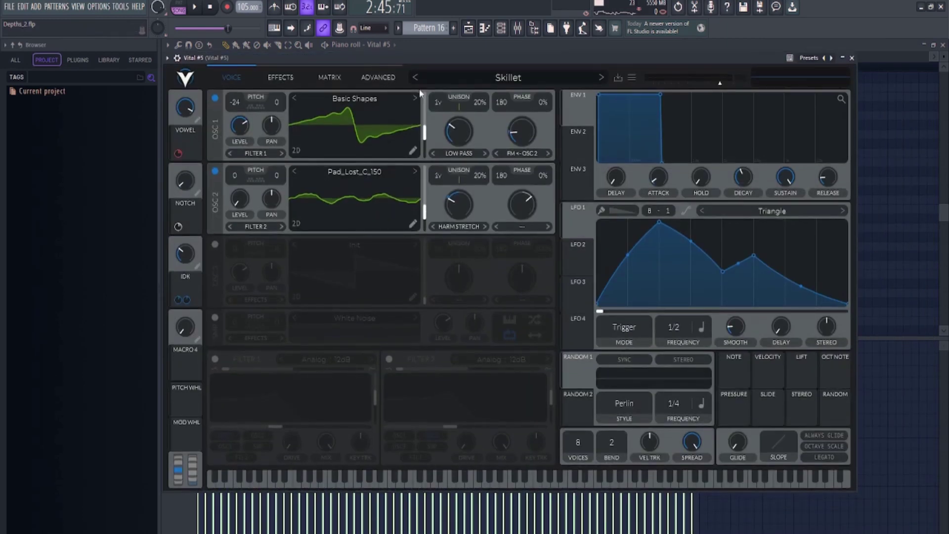
left_click(277, 77)
left_click(294, 80)
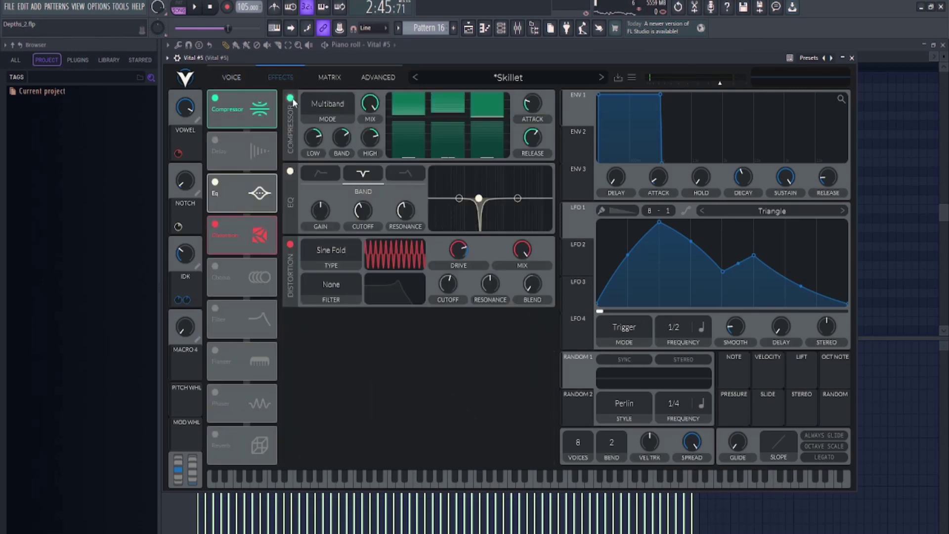
left_click(290, 245)
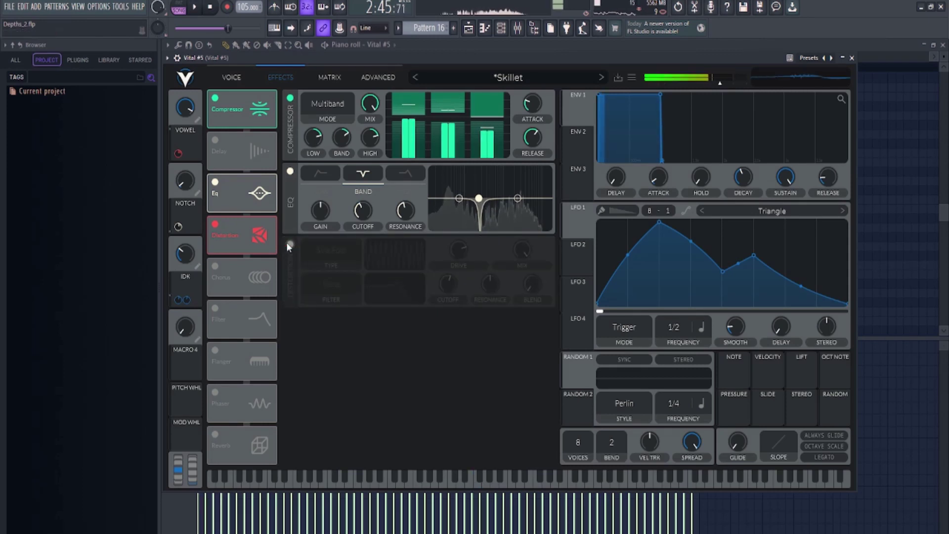
left_click(290, 245)
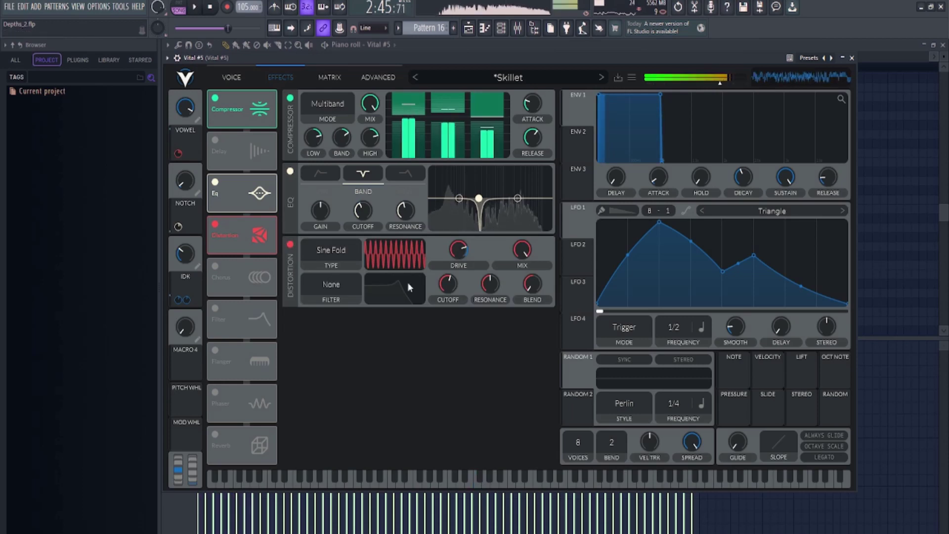
key("F5")
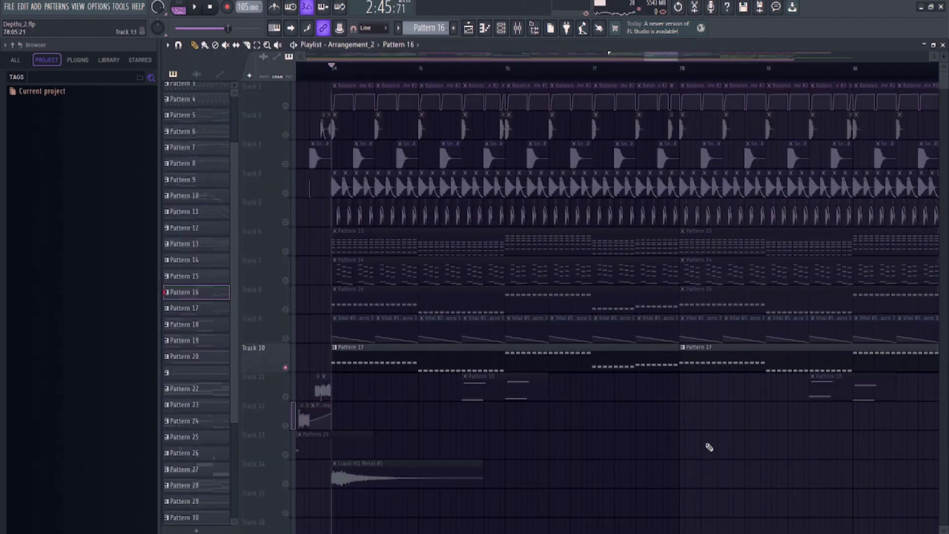
- Play the zoomed-in arrangement and open Pattern 19's Ice Rain notes on Track 11
key("space")
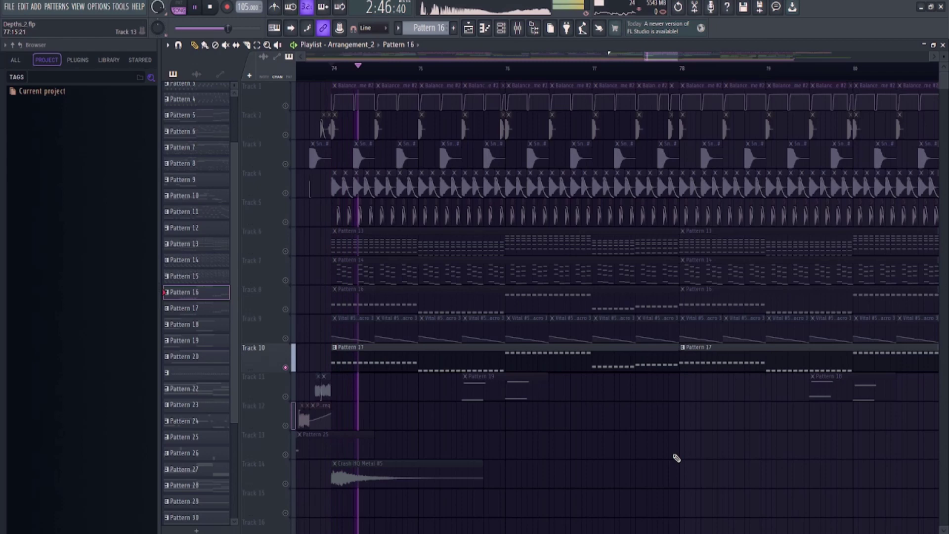
key("space")
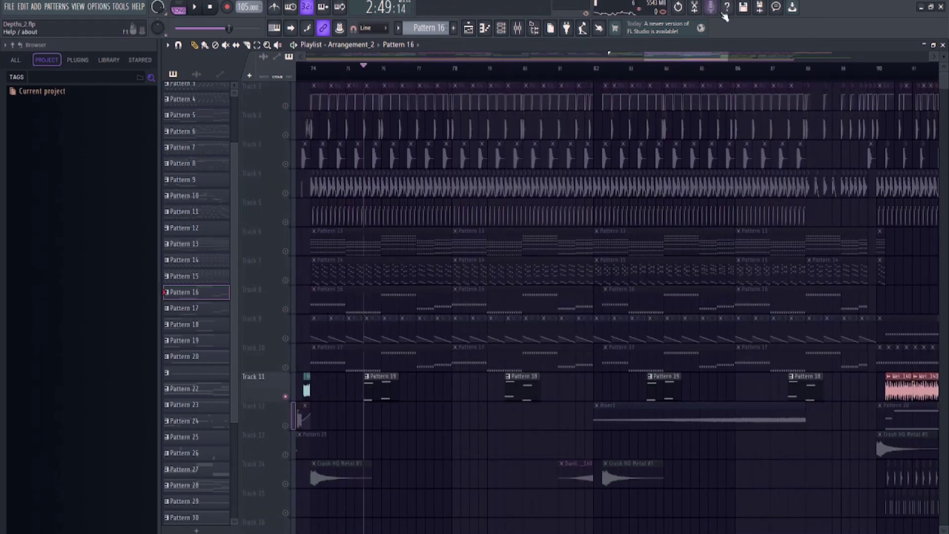
left_click_drag(727, 54, 669, 59)
key("space")
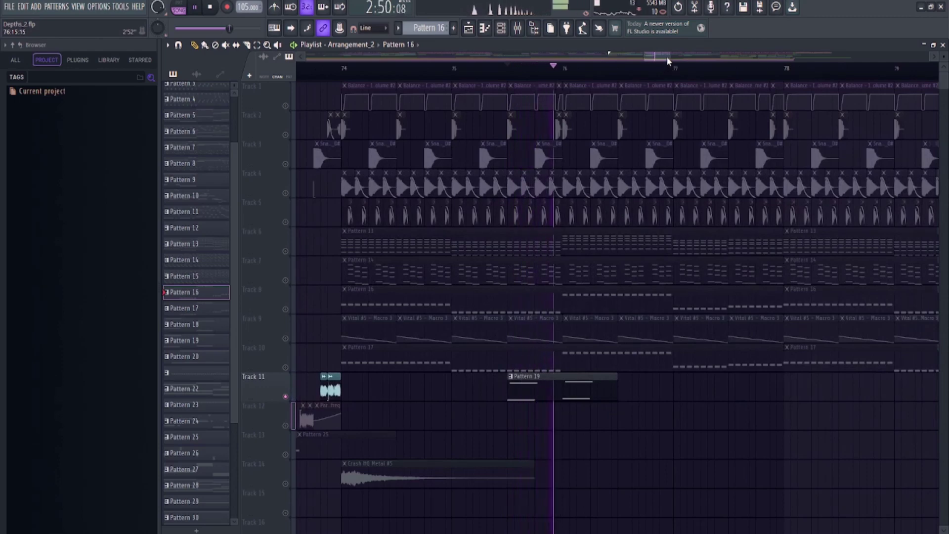
double_click(590, 396)
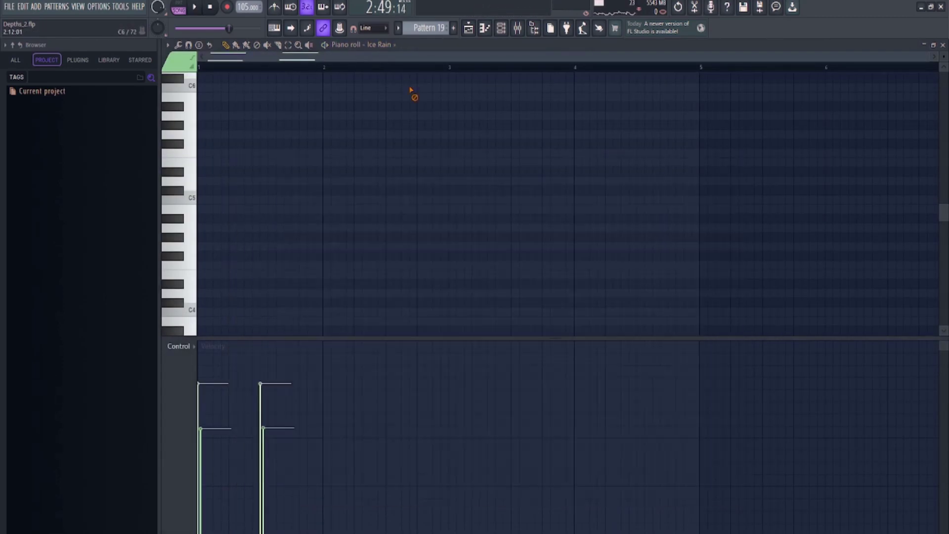
scroll(494, 232, "up", 3)
scroll(495, 232, "up", 3)
scroll(490, 232, "up", 3)
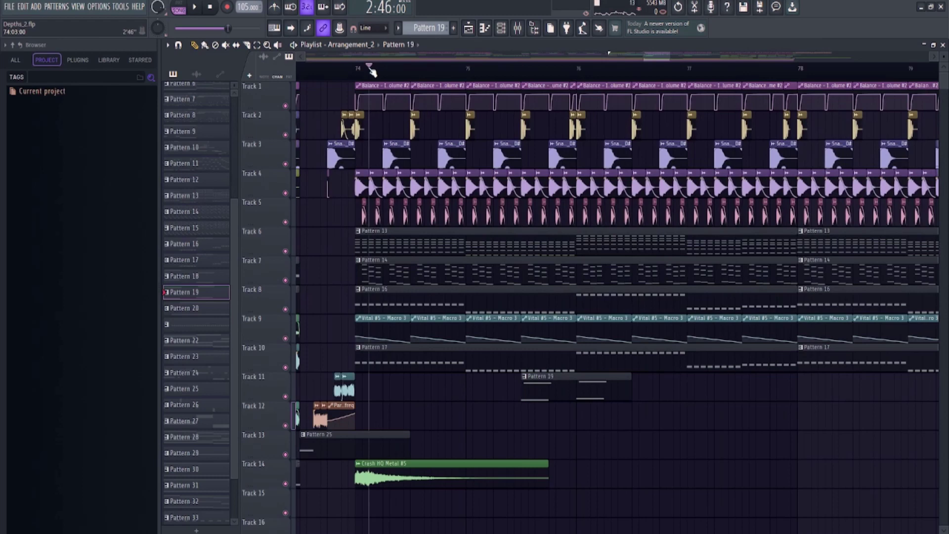
left_click_drag(670, 59, 720, 63)
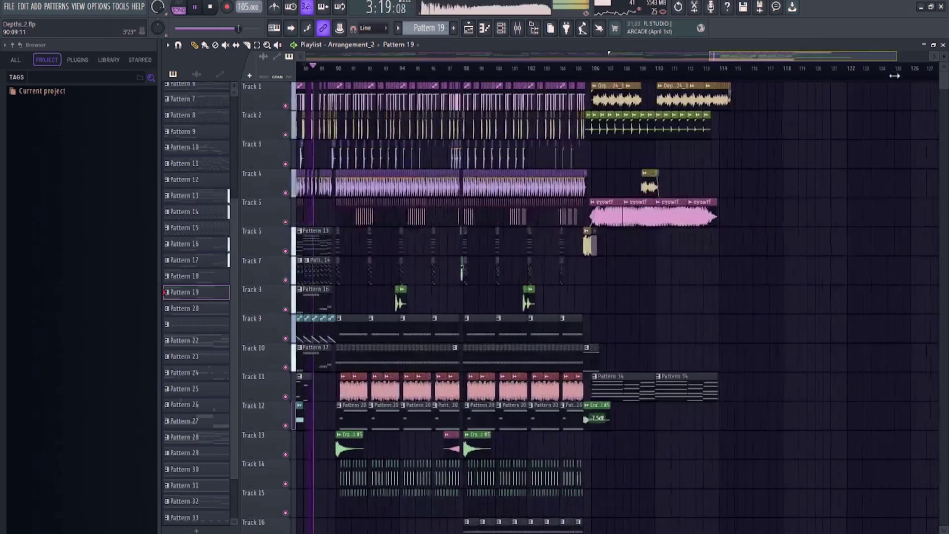
left_click_drag(715, 57, 805, 90)
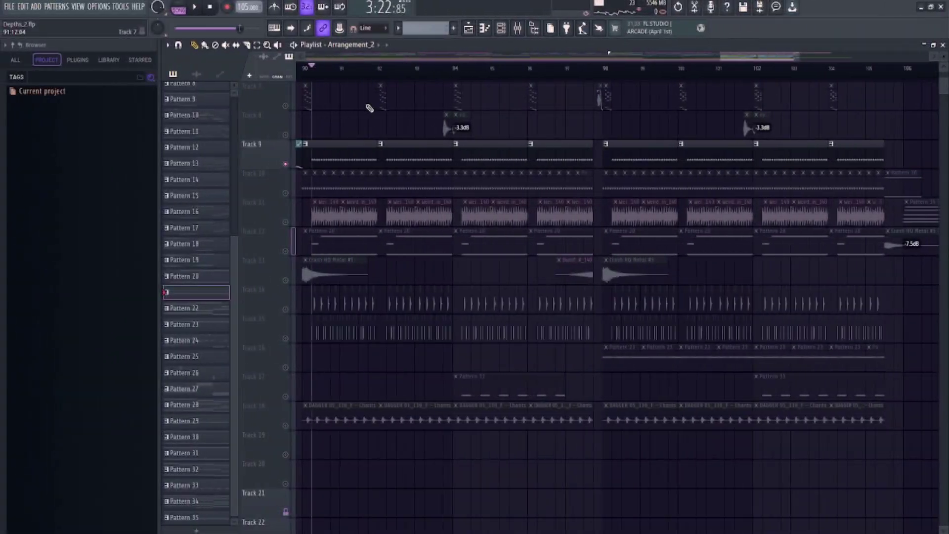
double_click(353, 164)
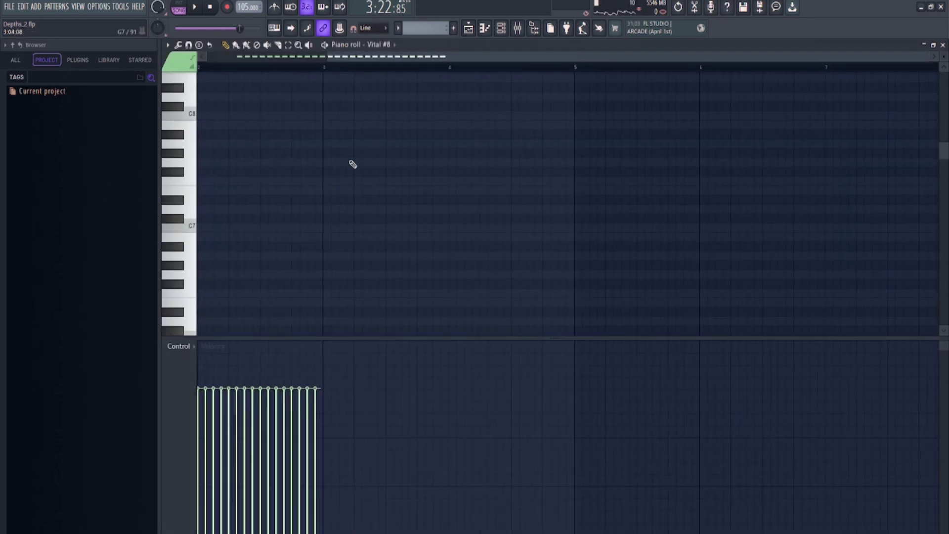
scroll(396, 57, "left", 2)
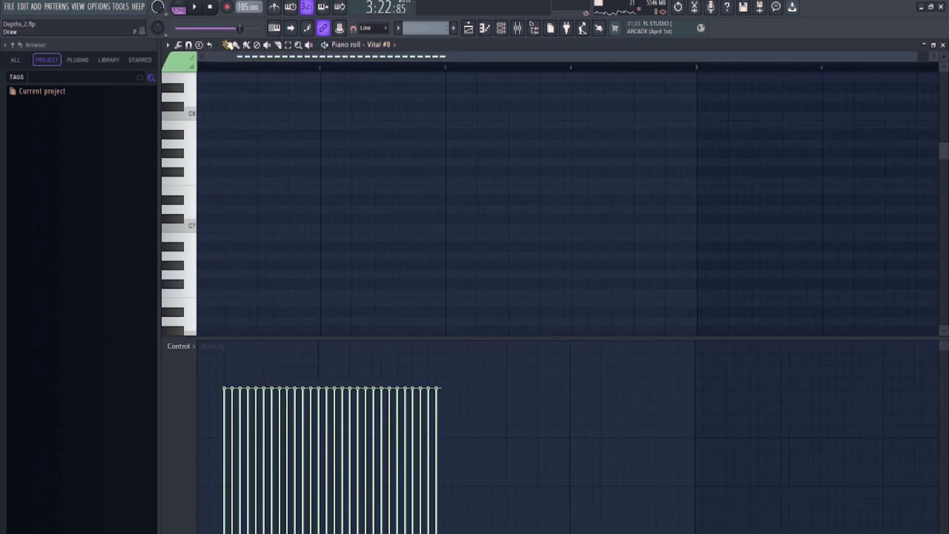
left_click(379, 56)
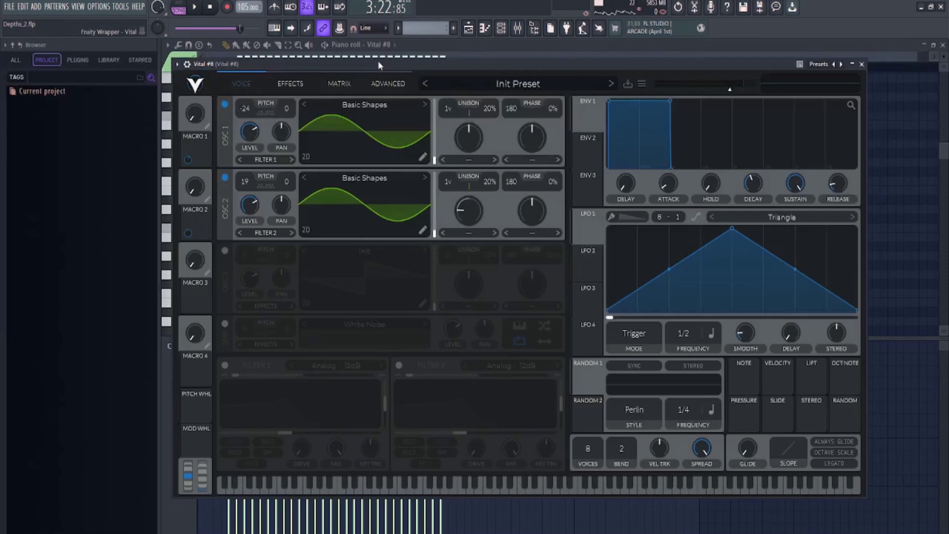
left_click(380, 55)
- Solo Tracks 10, 11 and 12 in turn, playing Track 12 alone
key("F5")
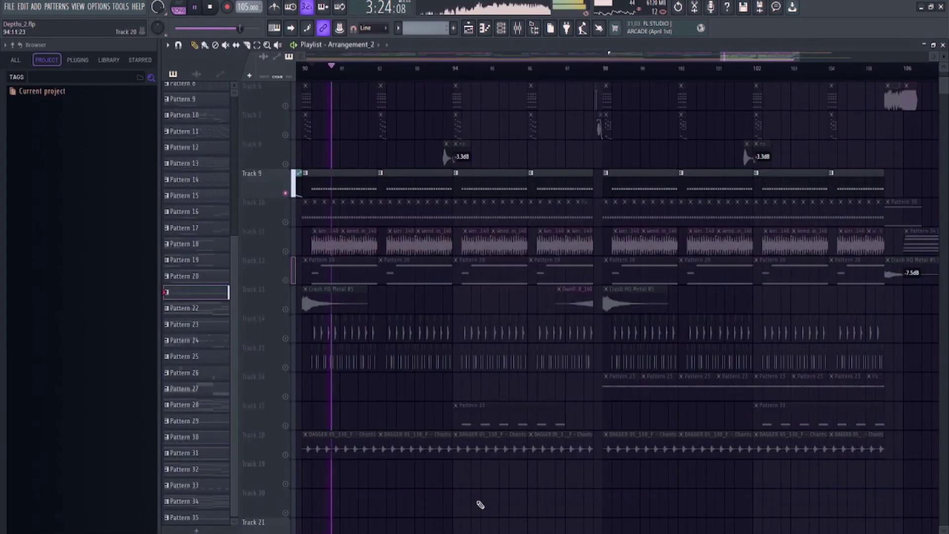
left_click(286, 222, "ctrl")
key("space")
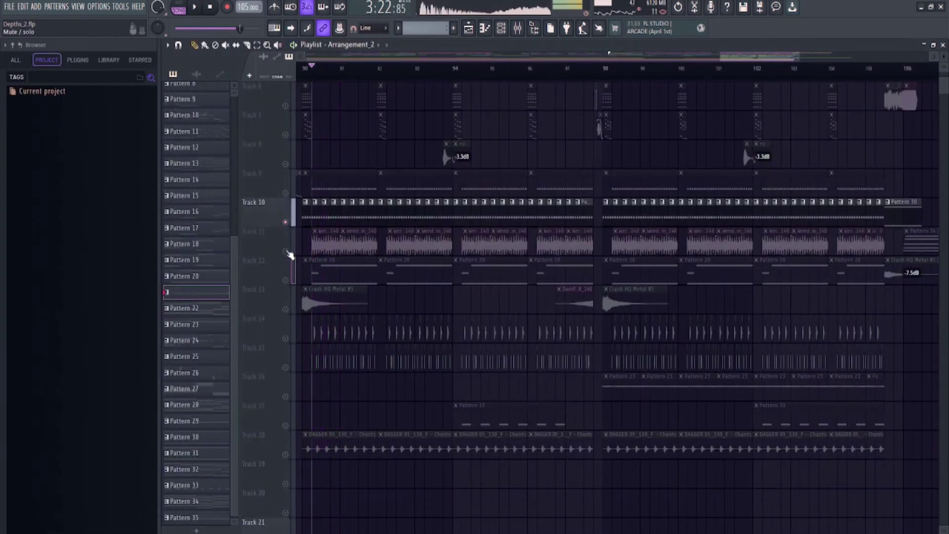
left_click(286, 251, "ctrl")
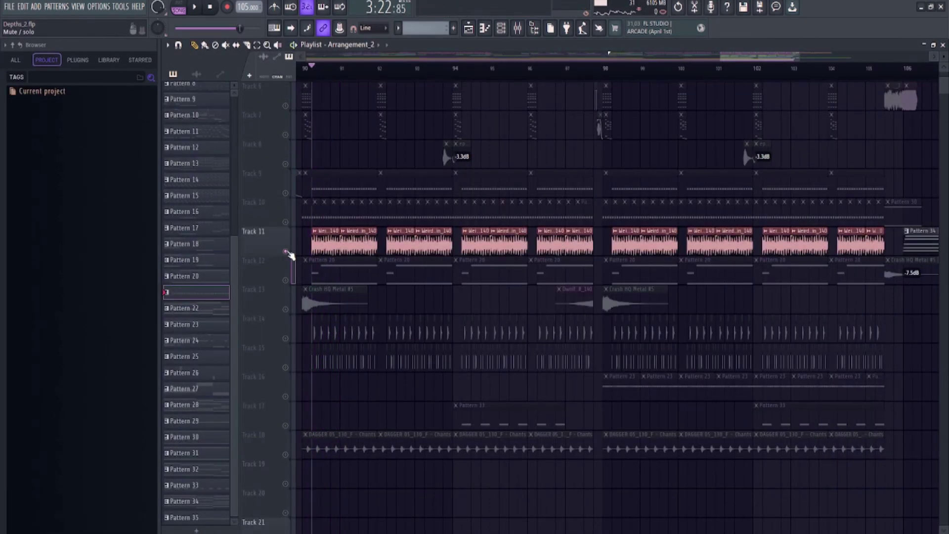
key("space")
left_click(287, 281, "ctrl")
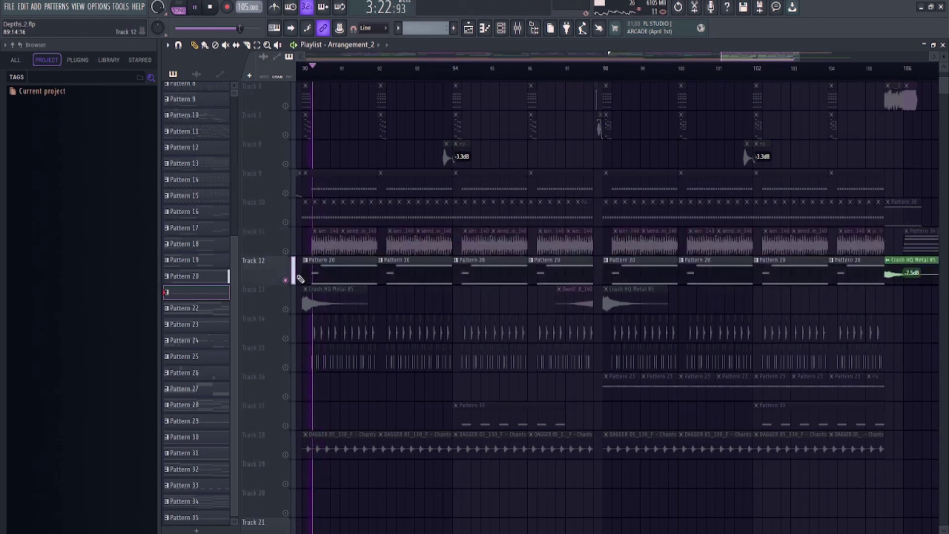
key("space")
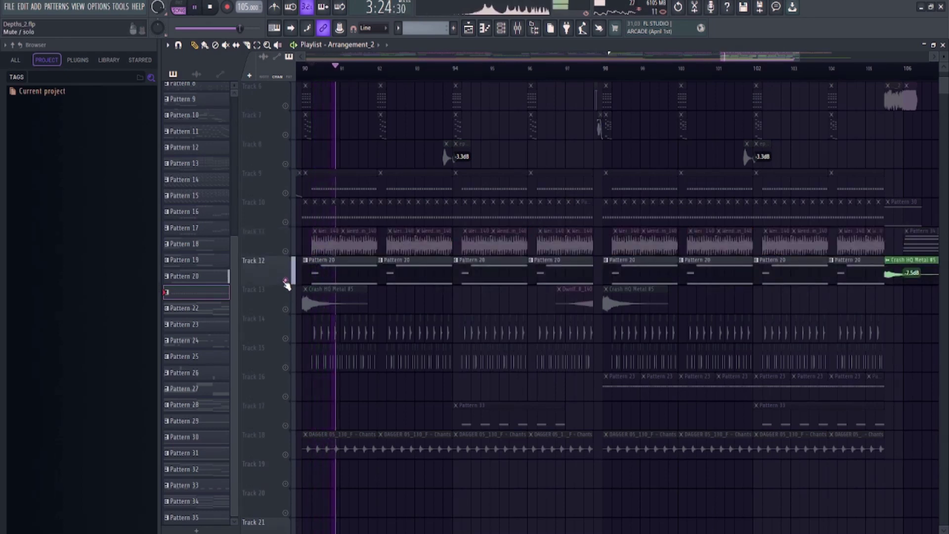
key("space")
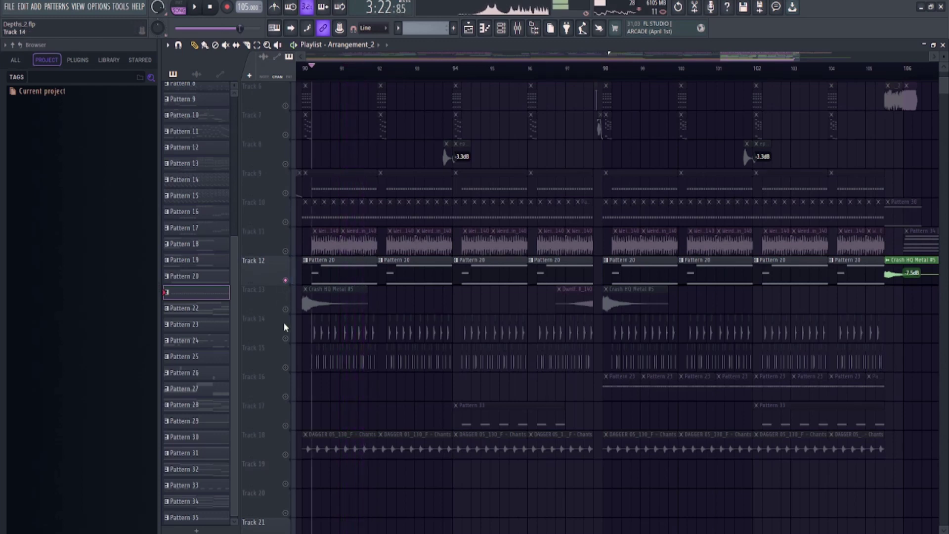
- Solo Tracks 14 and 15 and play them together
left_click(286, 339, "ctrl")
left_click(285, 367)
scroll(513, 413, "up", 2)
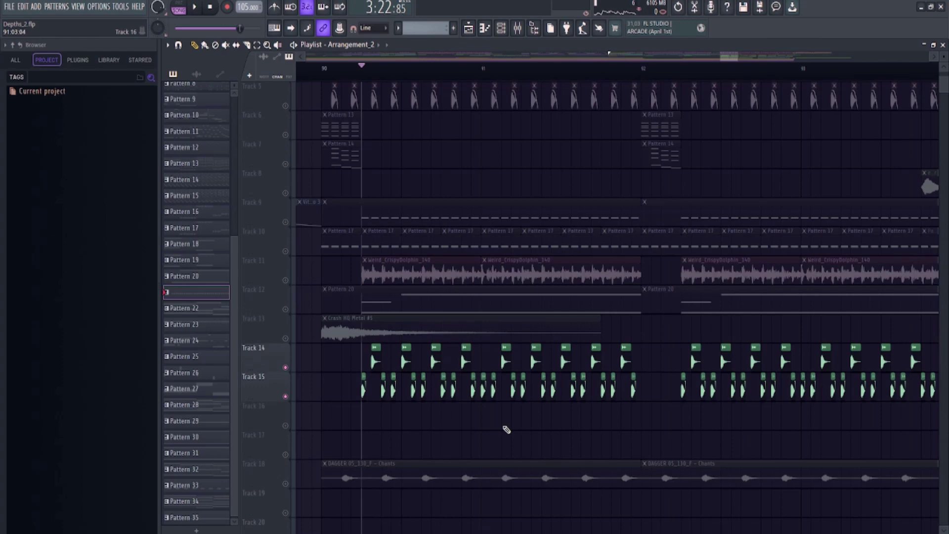
key("space")
scroll(718, 64, "down", 3)
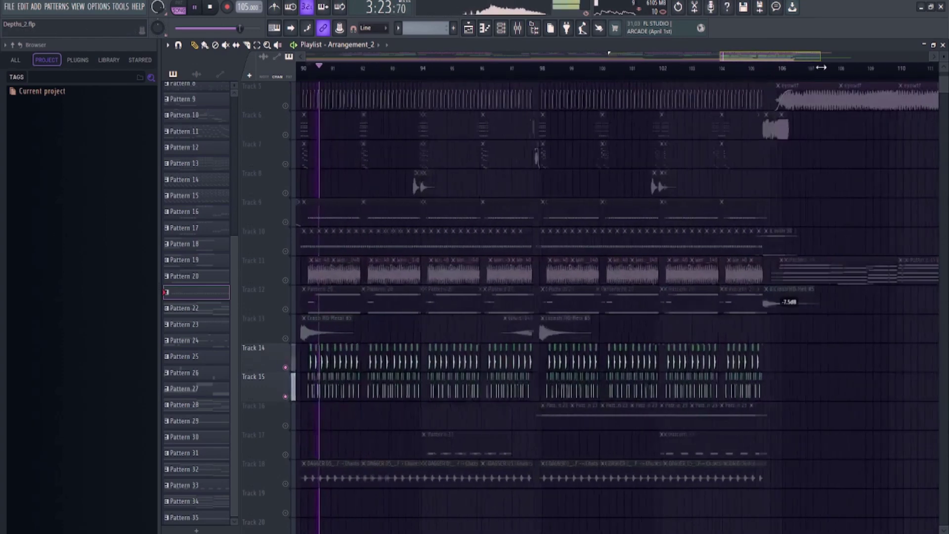
scroll(797, 125, "down", 1)
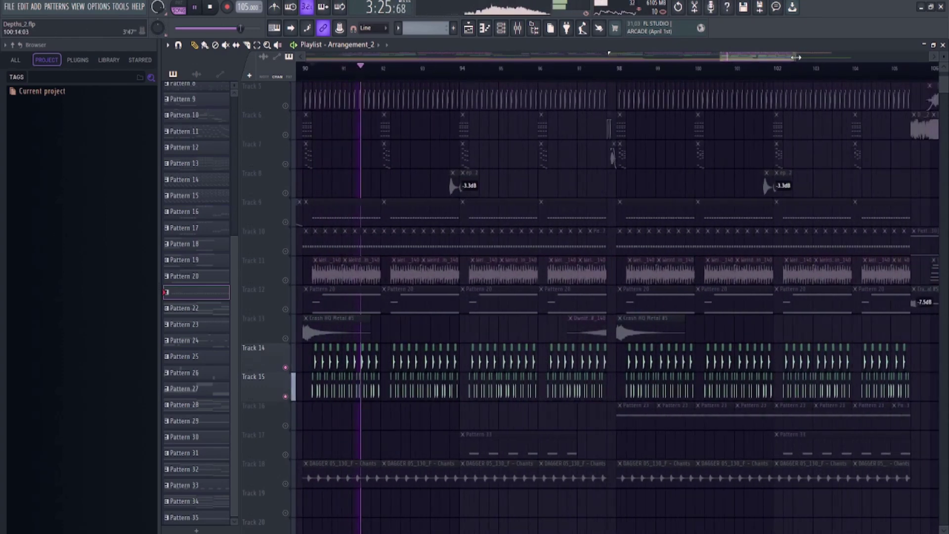
scroll(417, 417, "down", 1)
key("space")
scroll(293, 437, "down", 1)
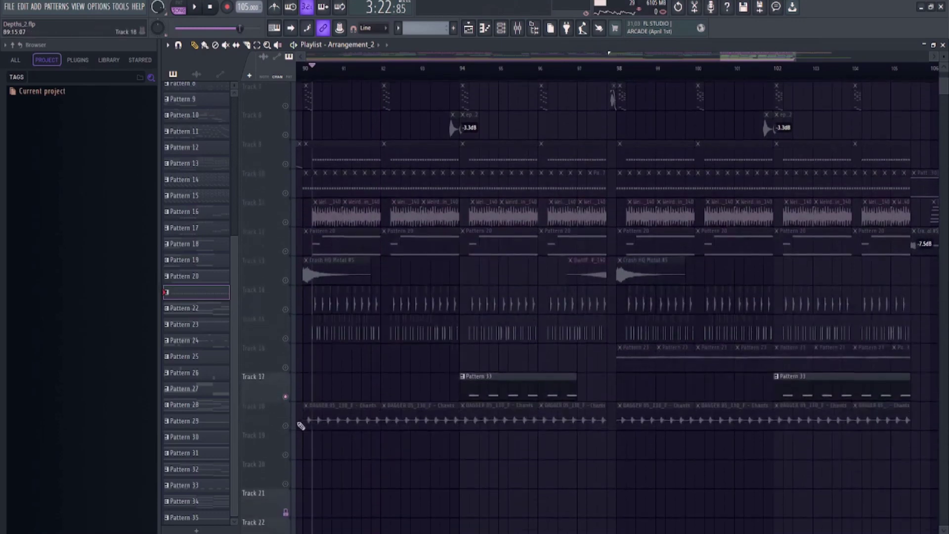
- Solo Track 18's chants, then Track 17, playing from bar 94
right_click(286, 424)
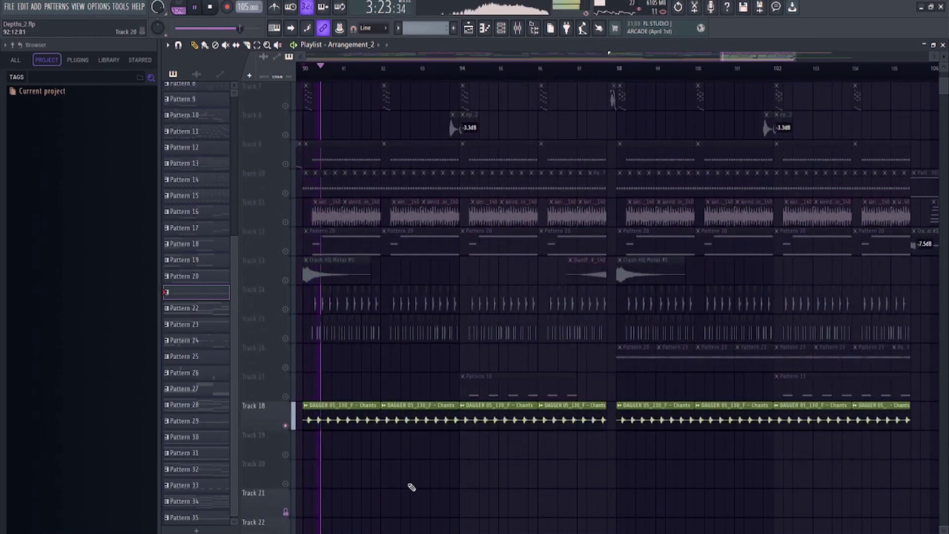
key("space")
right_click(286, 397)
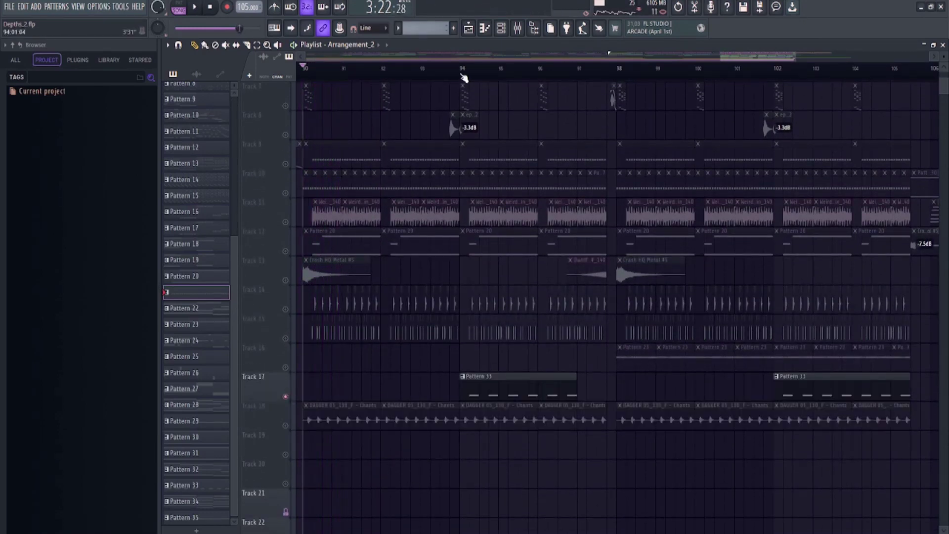
left_click(462, 71)
scroll(477, 428, "up", 1)
scroll(487, 454, "up", 5)
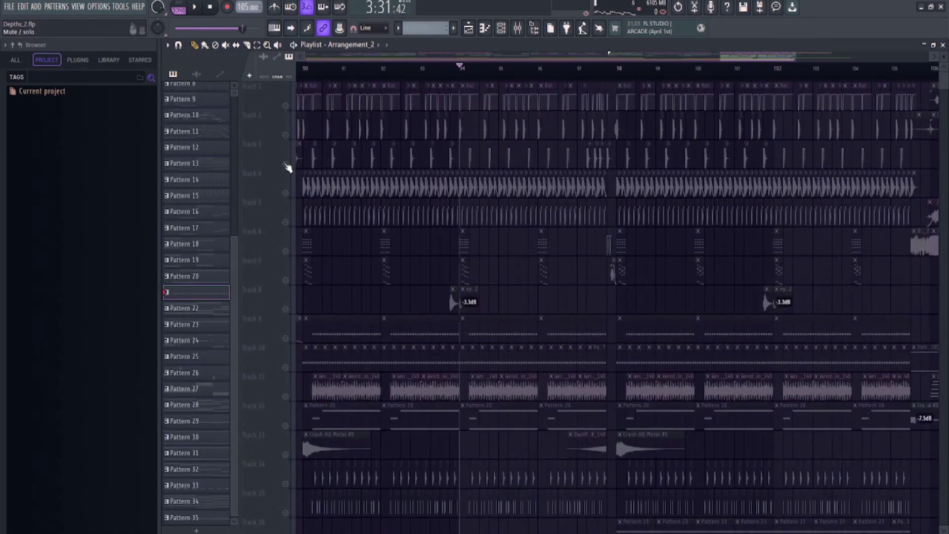
scroll(385, 435, "down", 2)
scroll(309, 434, "down", 3)
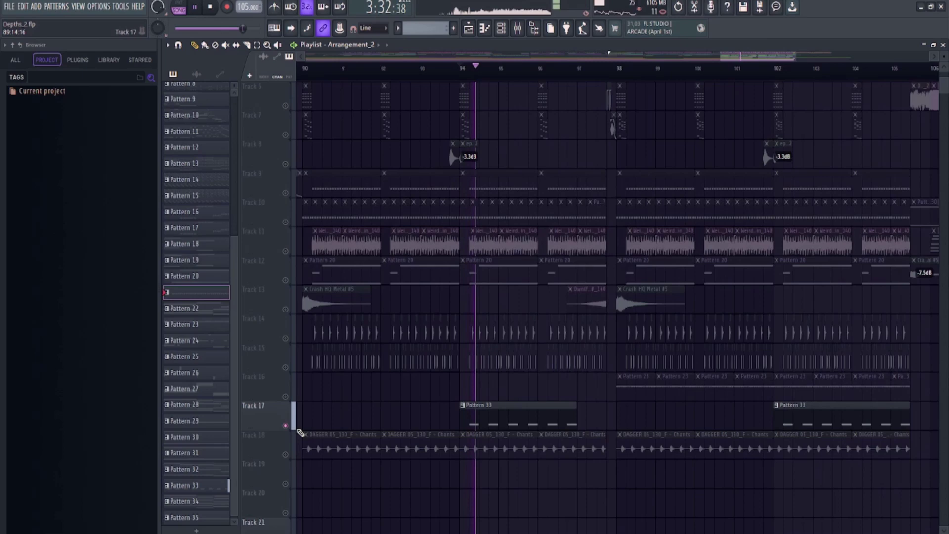
key("space")
- Release the solo, play from bar 98, then solo Track 6's vocal
left_click(286, 425, "ctrl")
scroll(293, 433, "up", 2)
key("space")
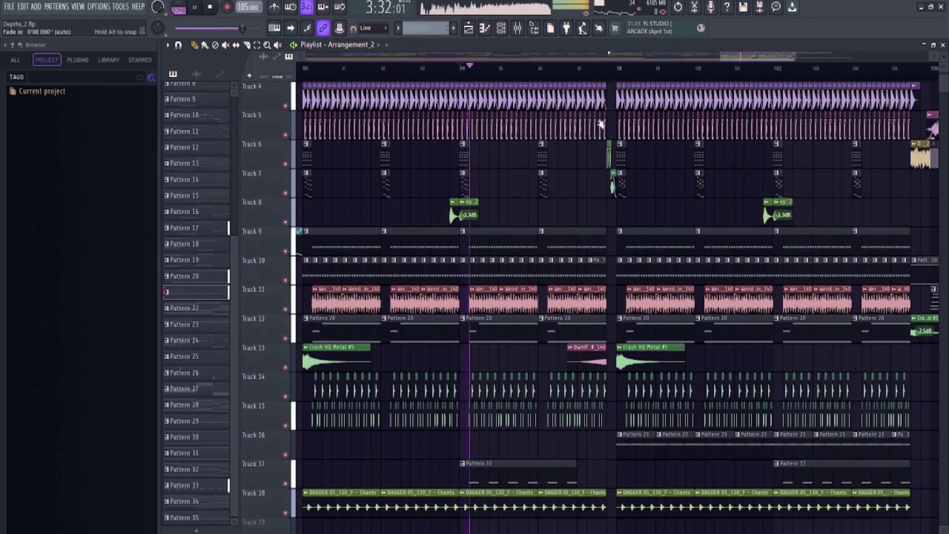
left_click(607, 66)
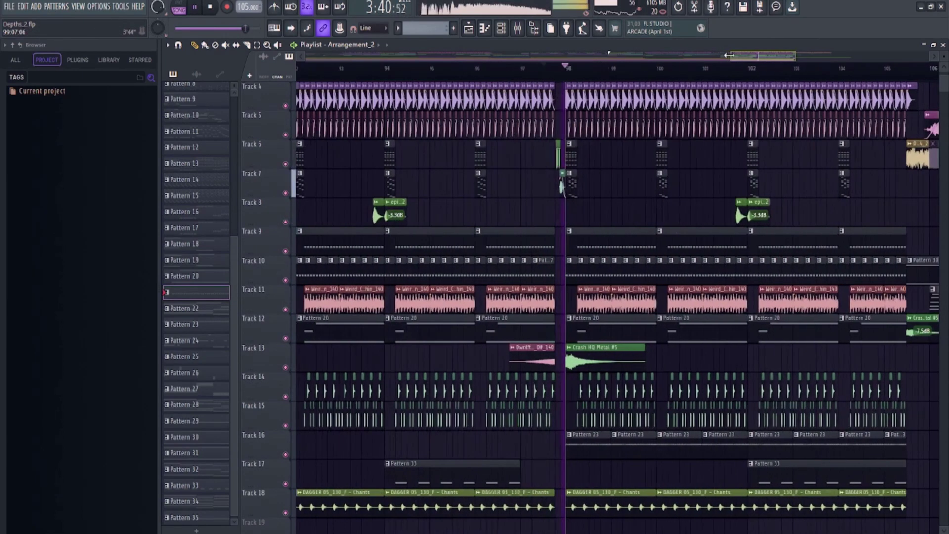
mouse_move(716, 60)
left_mouse_down()
mouse_move(795, 59)
mouse_move(707, 101)
left_mouse_up()
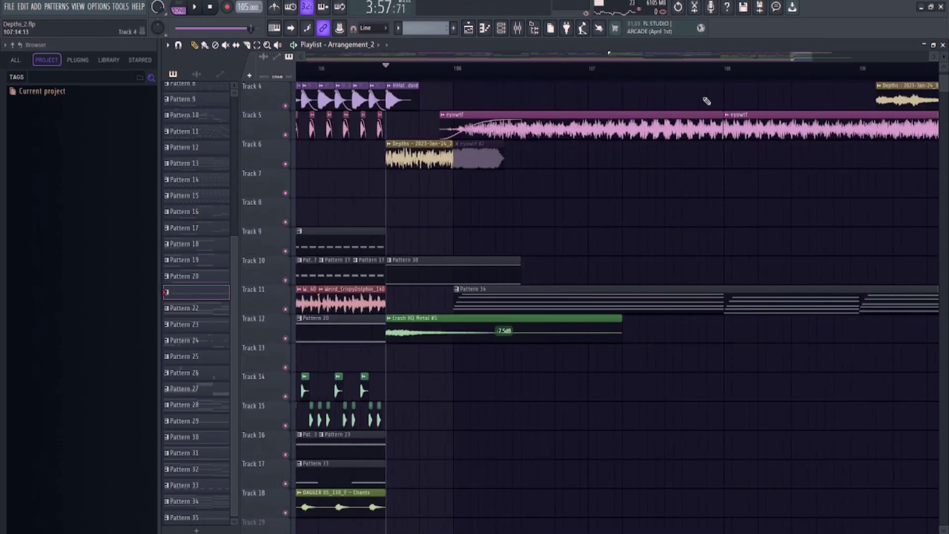
left_click(285, 164, "ctrl")
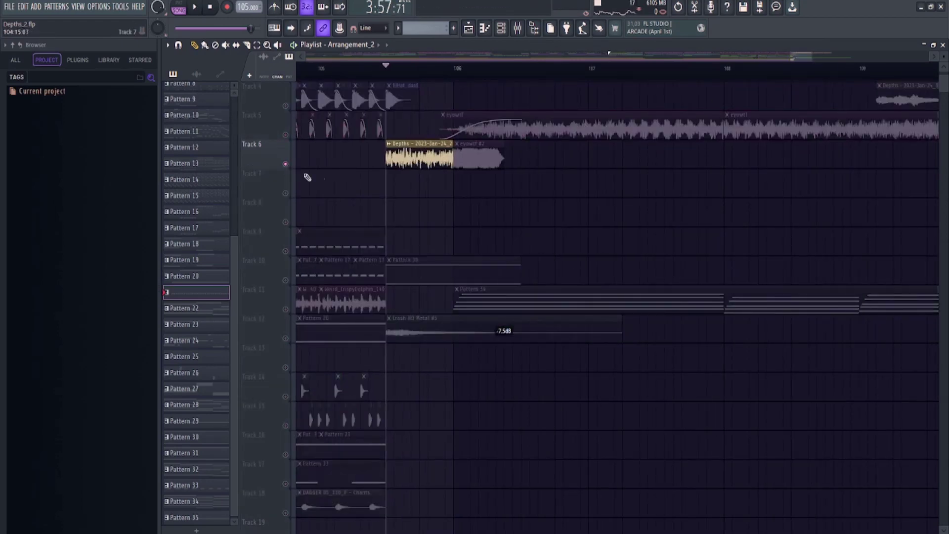
key("space")
key("space")
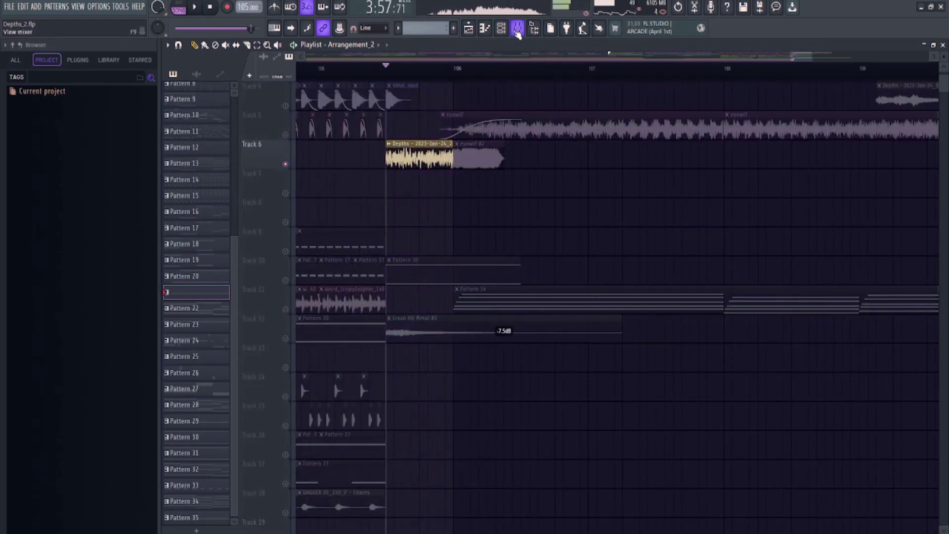
- Preview playback in the mixer with the Depths vocal's insert selected
left_click(517, 29)
scroll(624, 180, "down", 5)
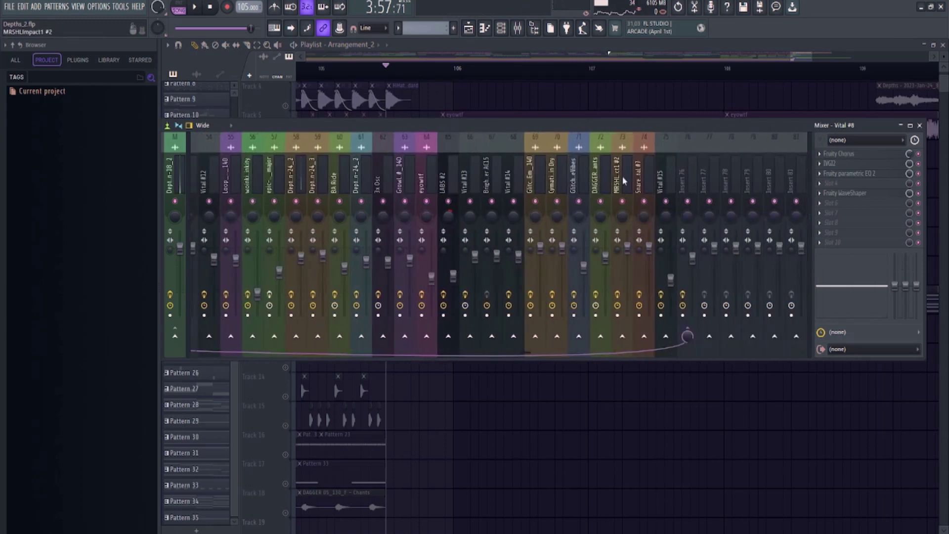
key("space")
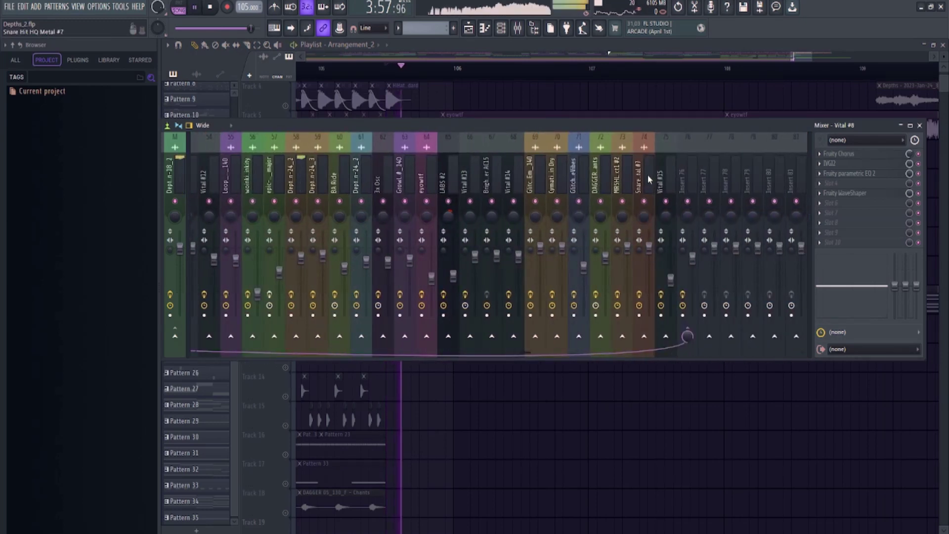
key("space")
left_click(292, 295)
key("space")
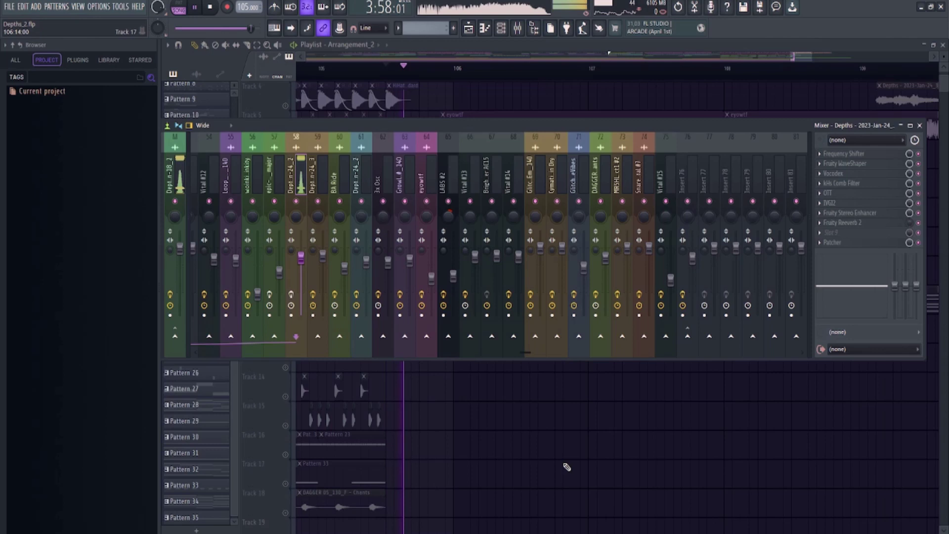
key("space")
- Preview the Depths clip in its channel settings, close them, and open the mixer
key("F9")
left_click(431, 161)
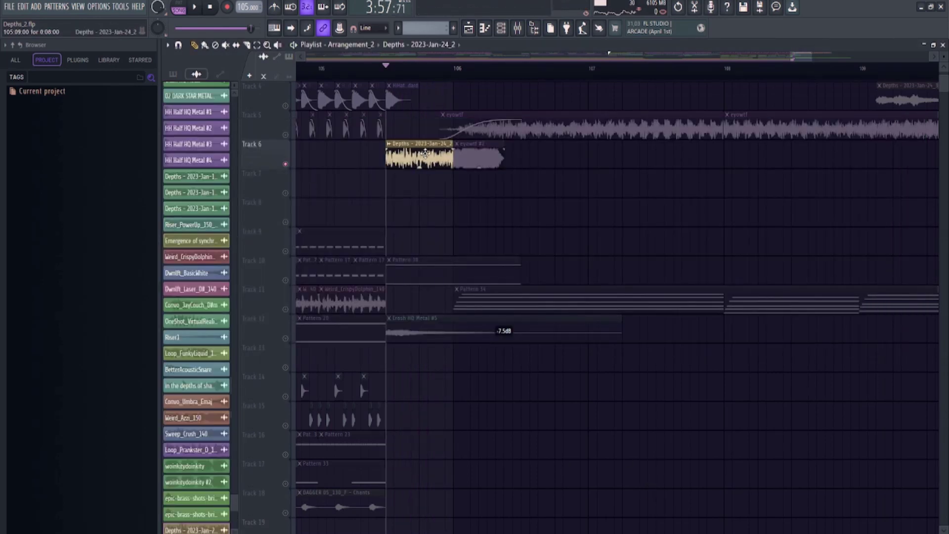
double_click(404, 150)
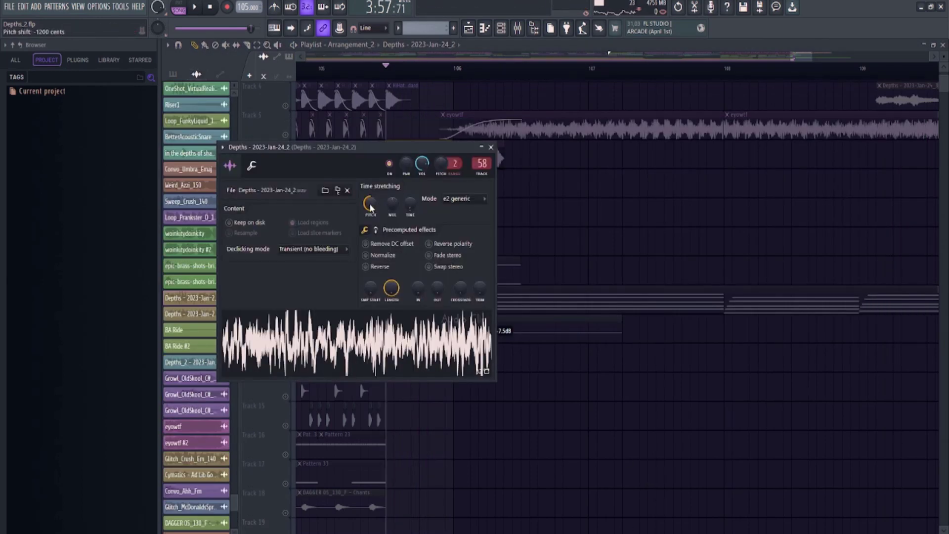
key("space")
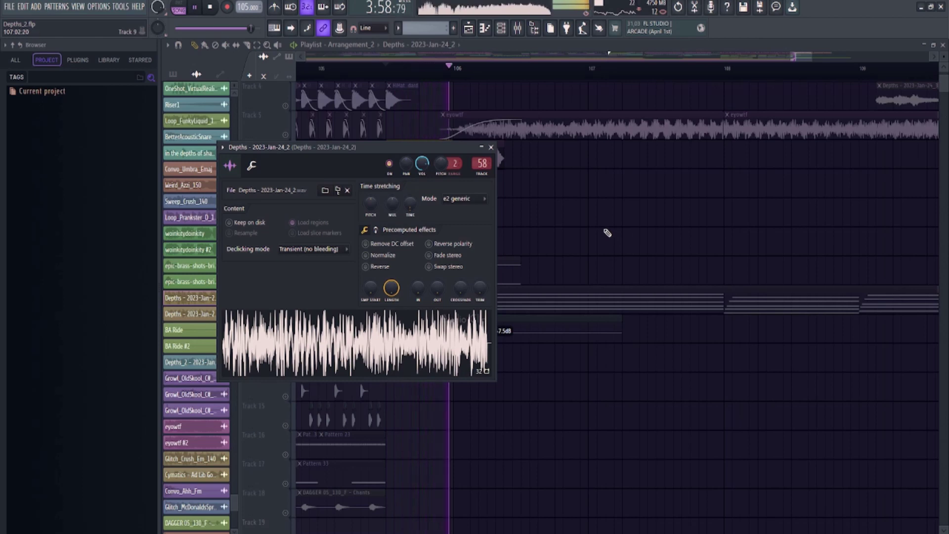
key("space")
left_click(299, 184)
scroll(884, 83, "down", 5)
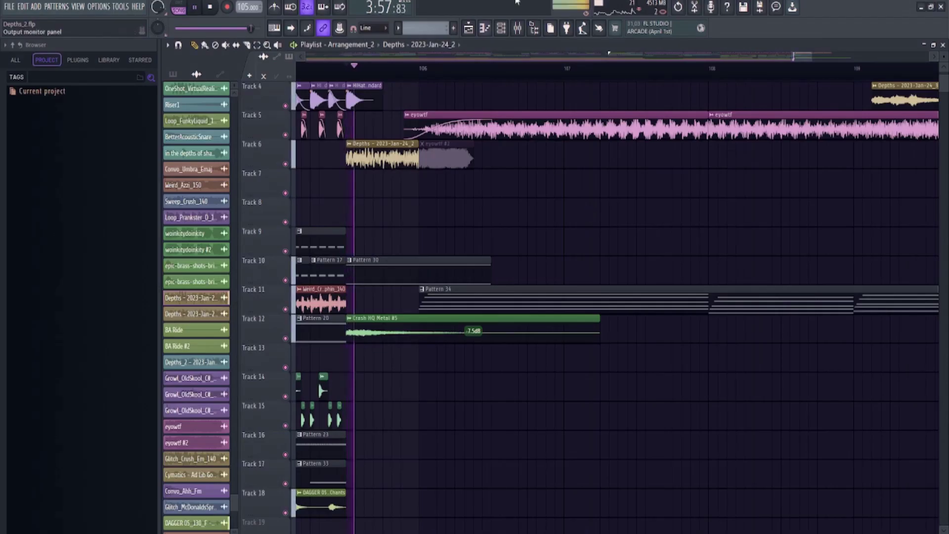
key("F9")
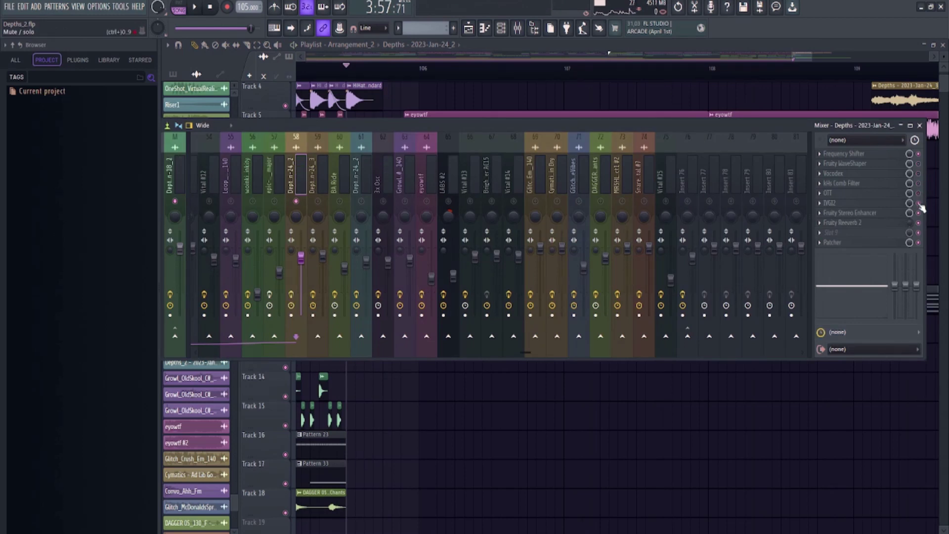
- Inspect the vocal's Frequency Shifter, Fruity WaveShaper and Vocodex effects, then close the mixer
left_click(860, 154)
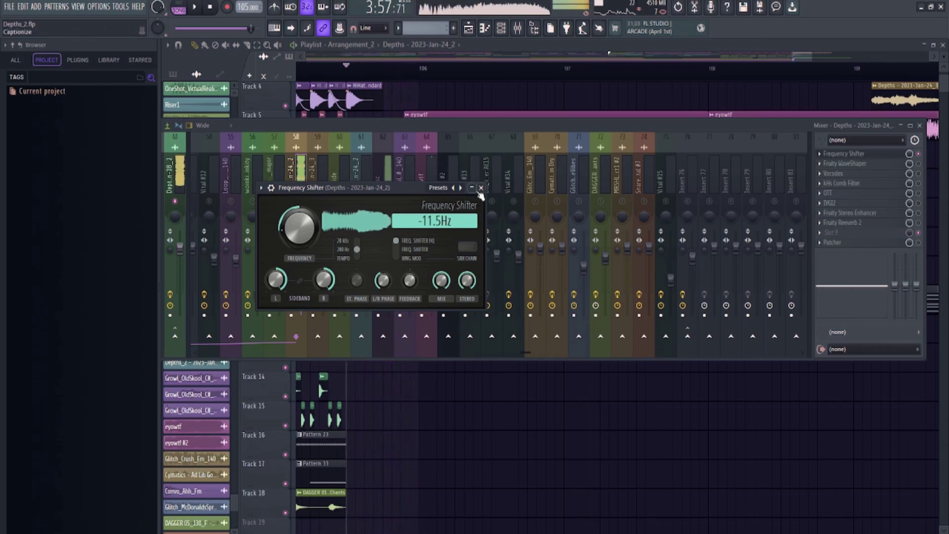
left_click(845, 163)
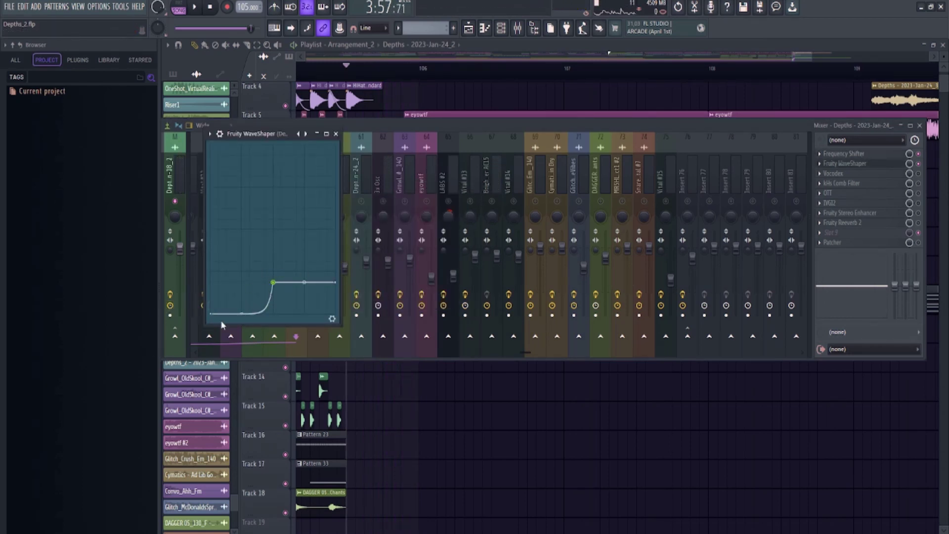
key("Escape")
left_click(924, 177)
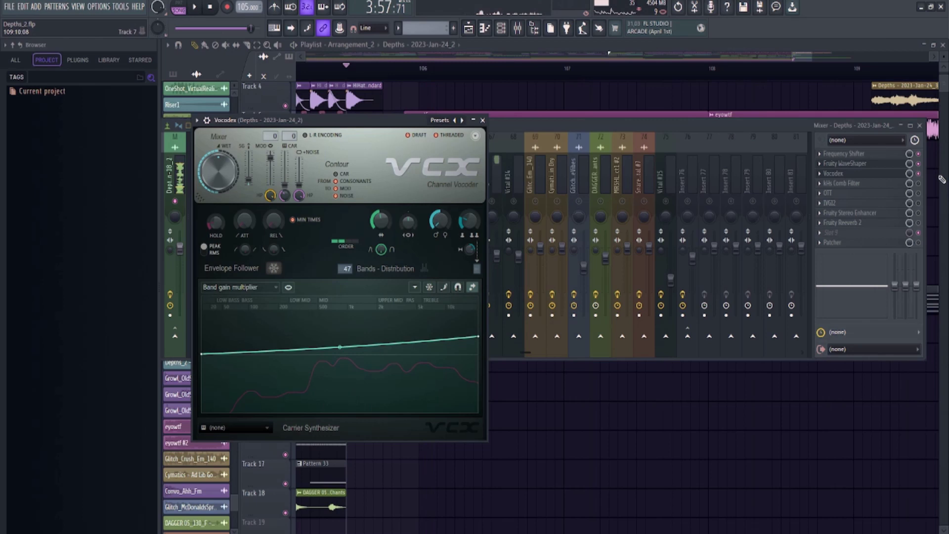
left_click(923, 197)
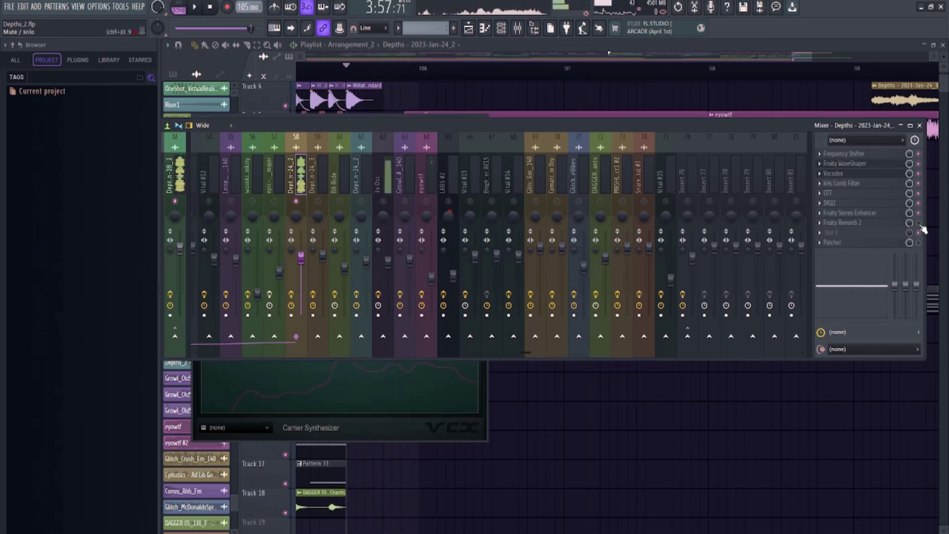
left_click(574, 400)
left_click_drag(812, 56, 838, 59)
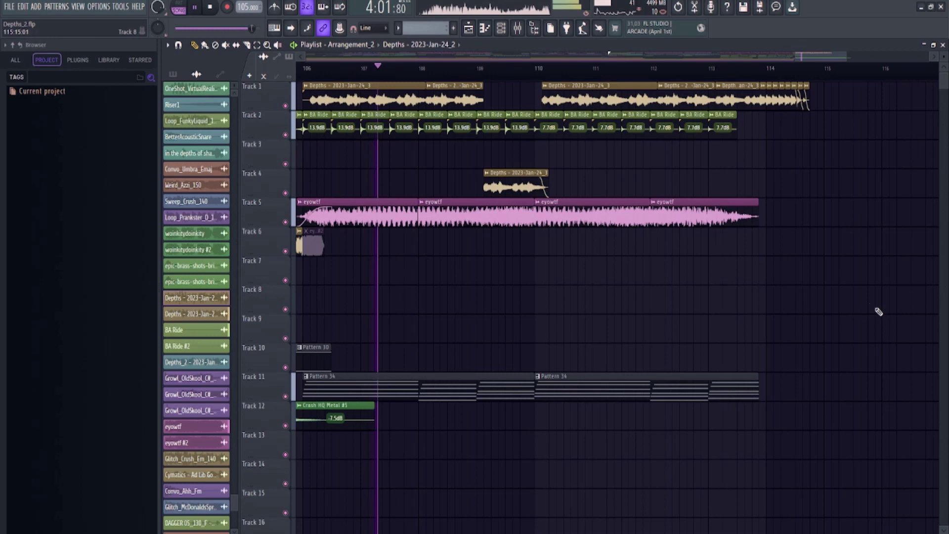
left_click(286, 104, "ctrl")
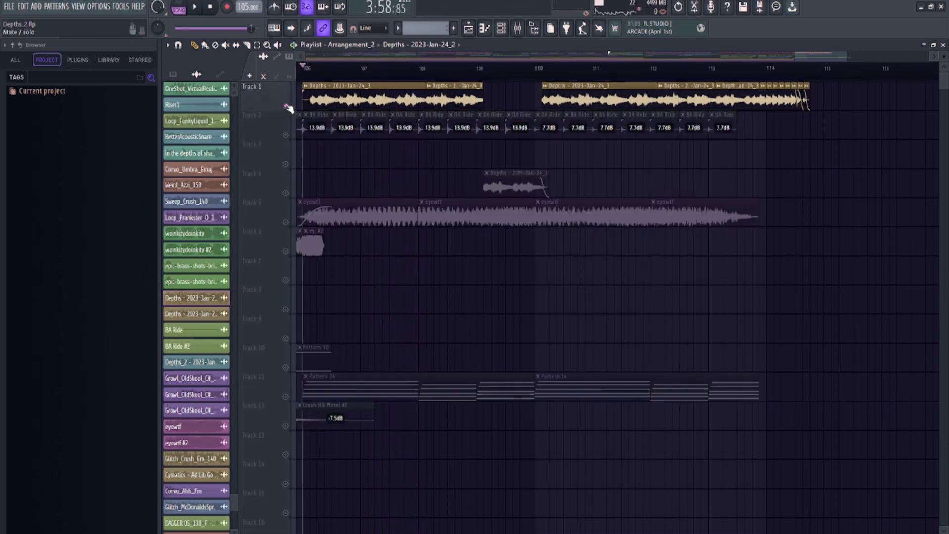
left_click(286, 134, "ctrl")
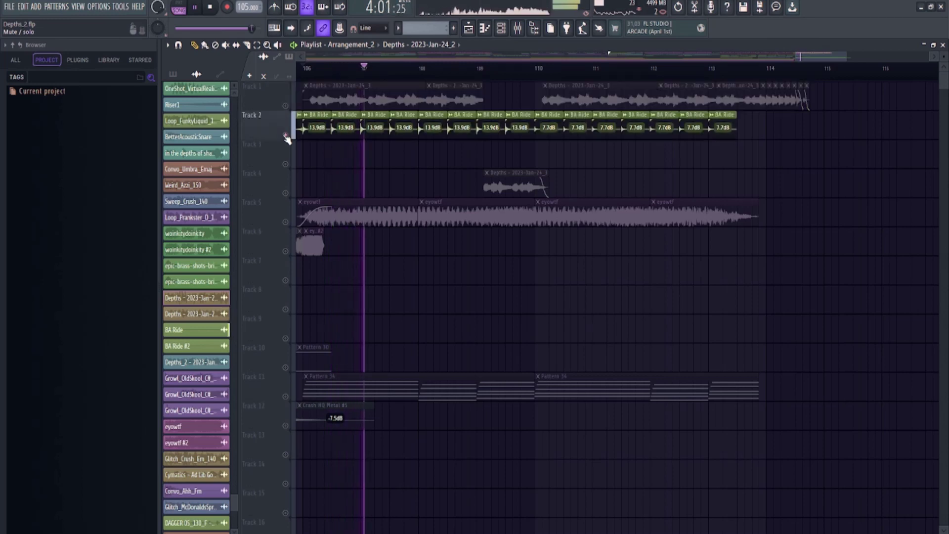
left_click(285, 221, "ctrl")
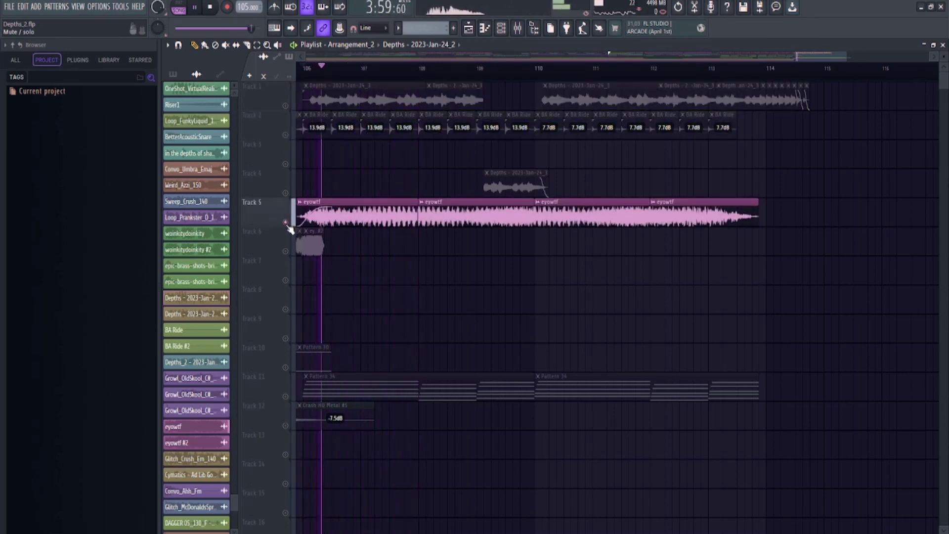
left_click(285, 396, "ctrl")
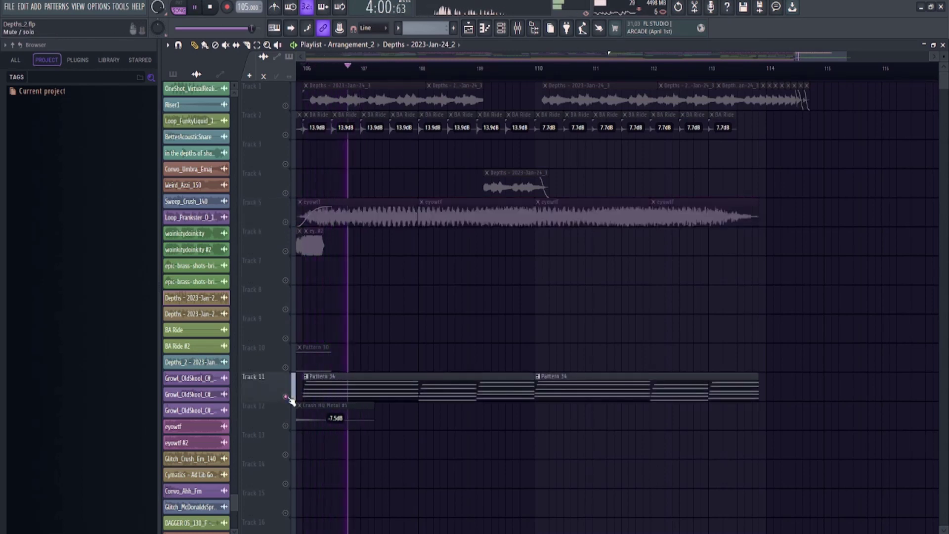
left_click(286, 222, "ctrl")
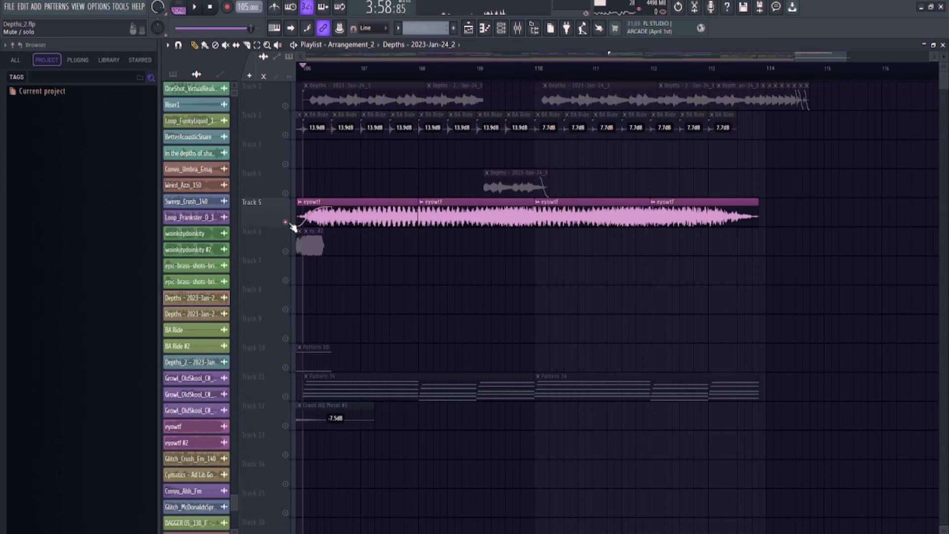